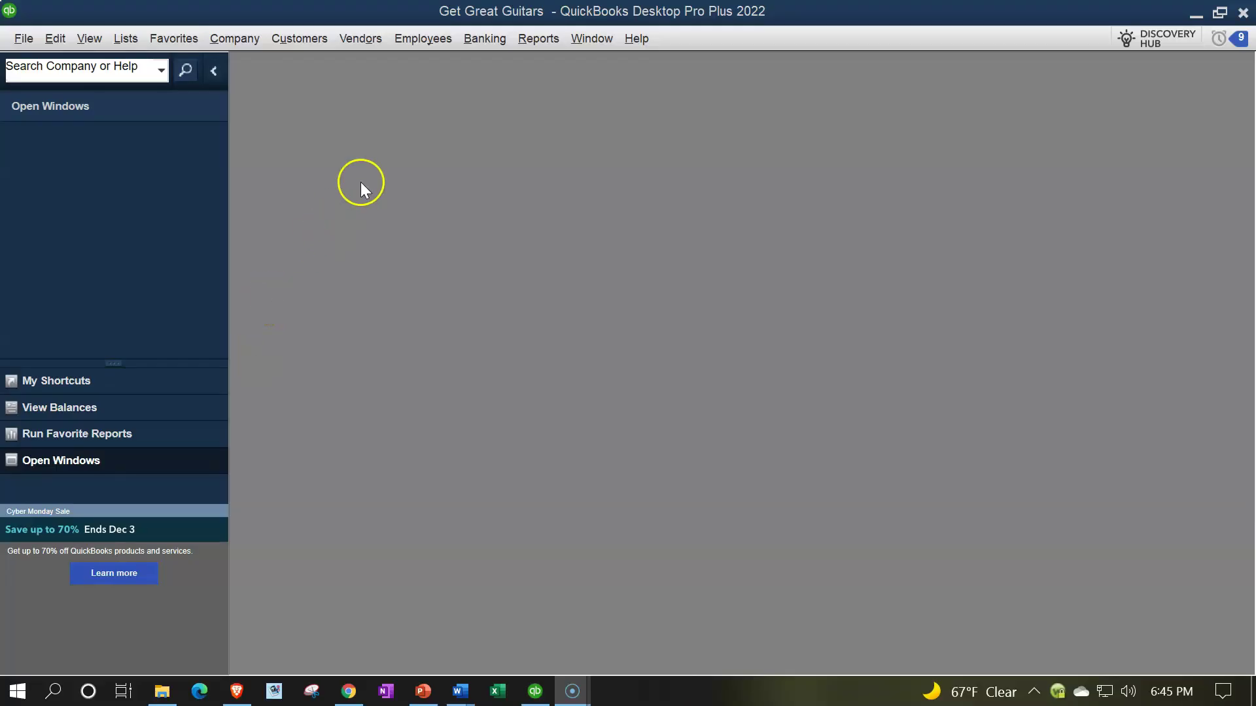
# Step: Open the company home page and maximize its window
pyautogui.click(86, 38)
pyautogui.click(95, 69)
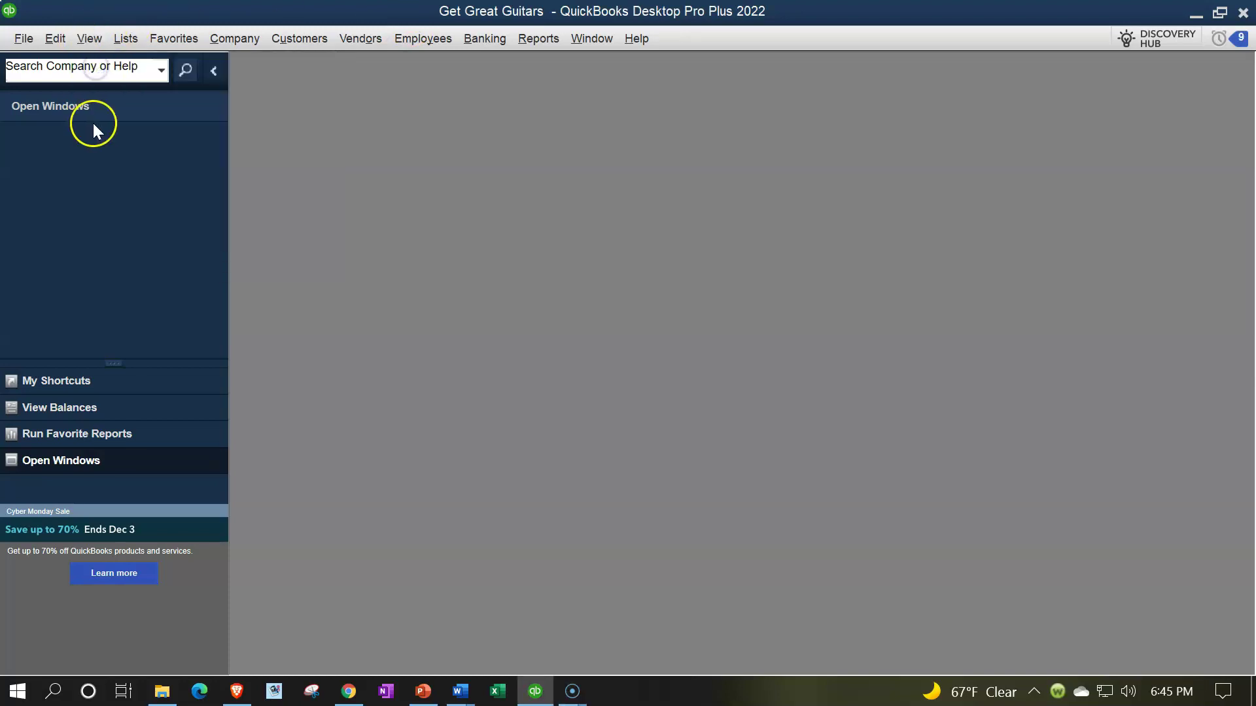
pyautogui.click(217, 44)
pyautogui.click(225, 58)
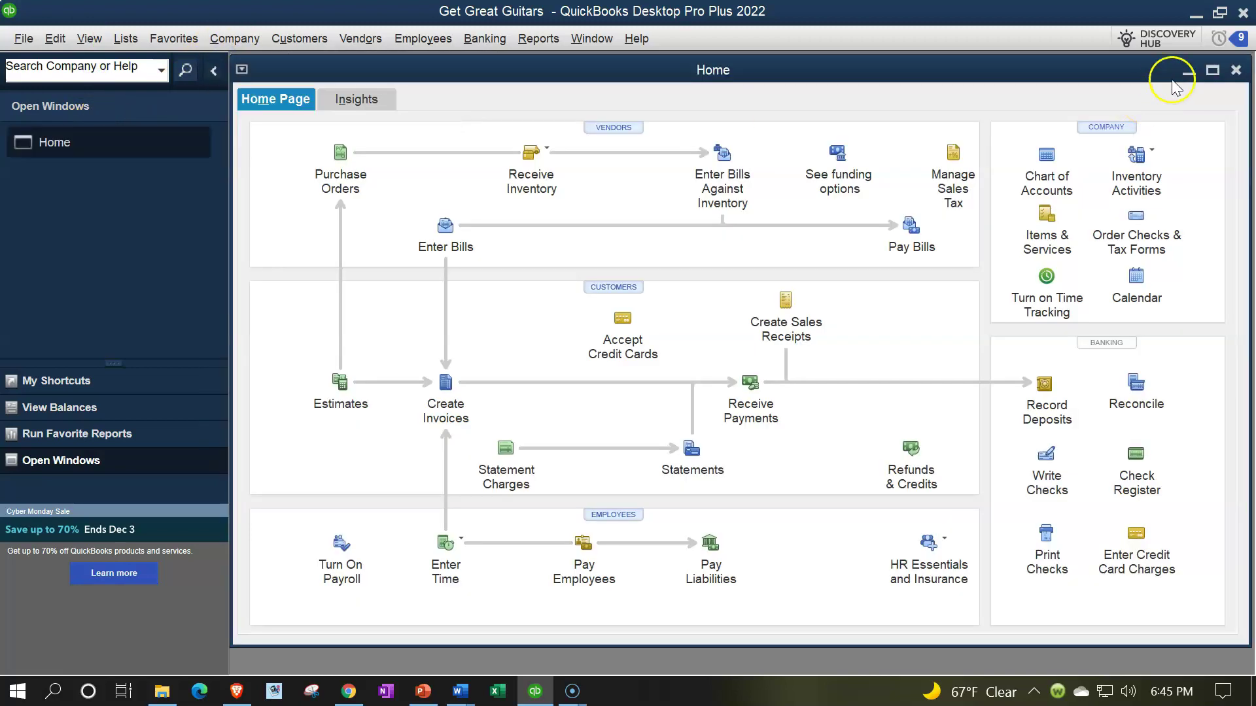
pyautogui.click(1212, 70)
# Step: Open the Balance Sheet Standard report and set its date range from 01/01/2022 to 02/28/2022
pyautogui.click(543, 38)
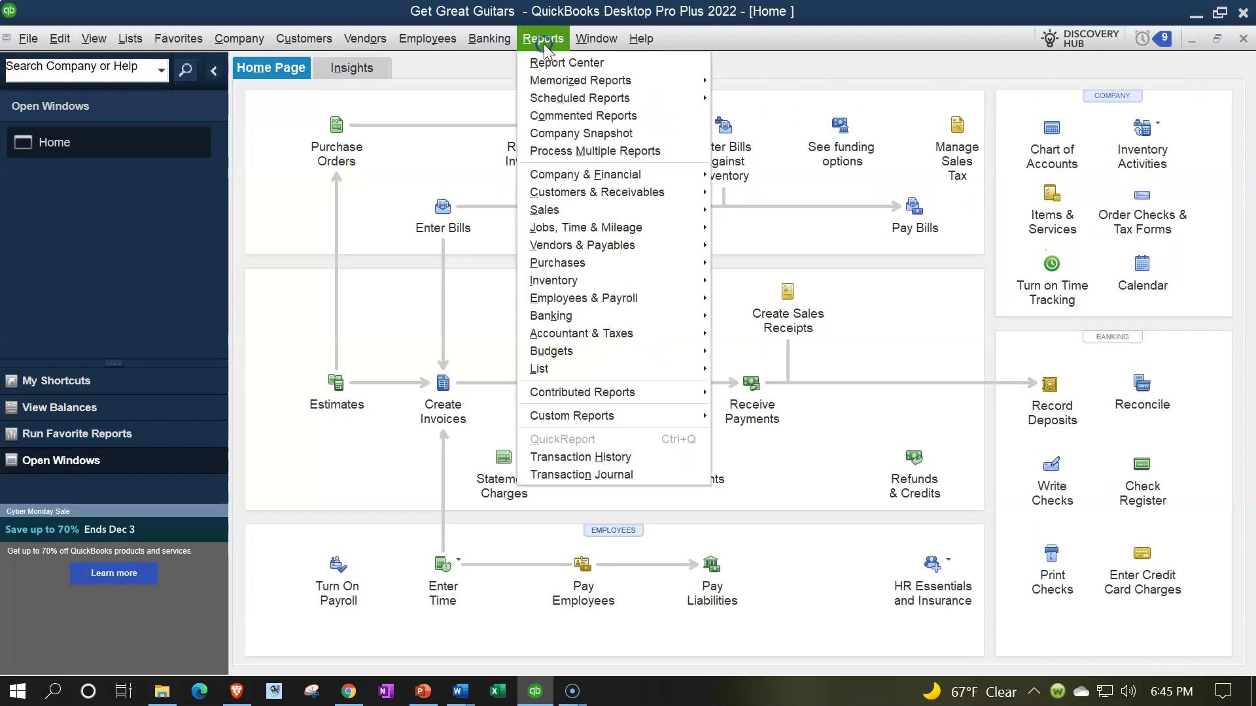
pyautogui.moveTo(626, 183)
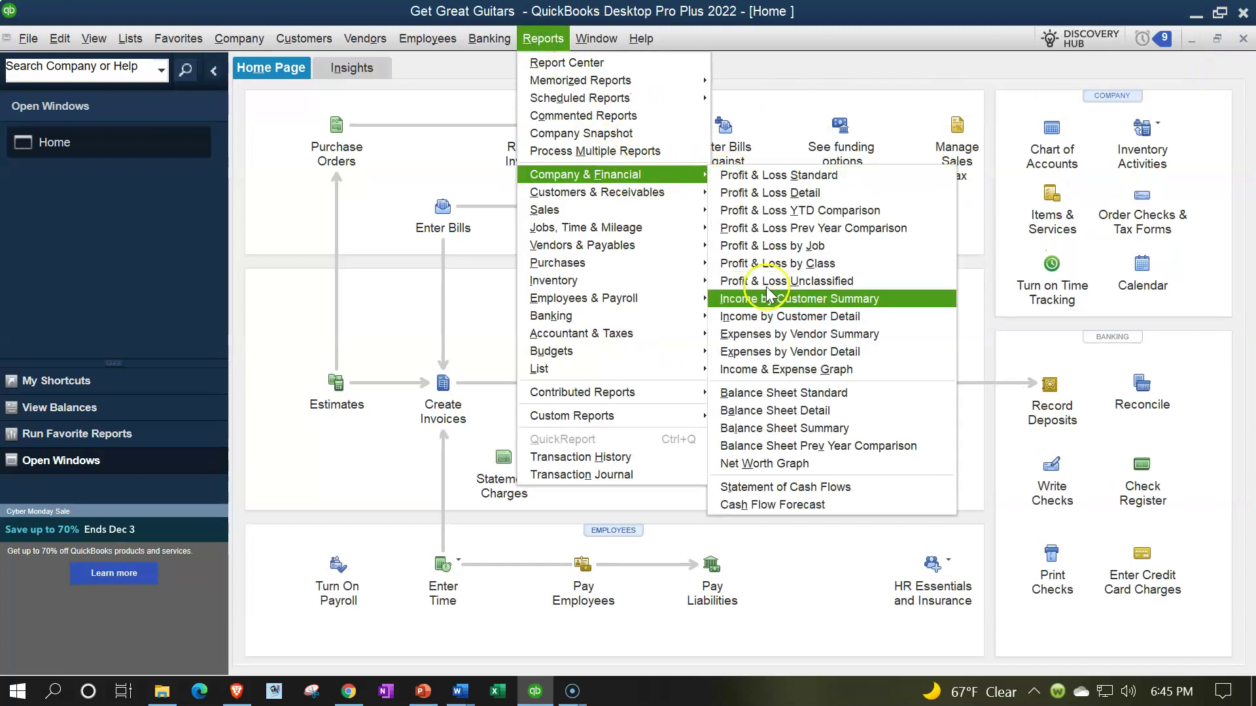
pyautogui.click(776, 393)
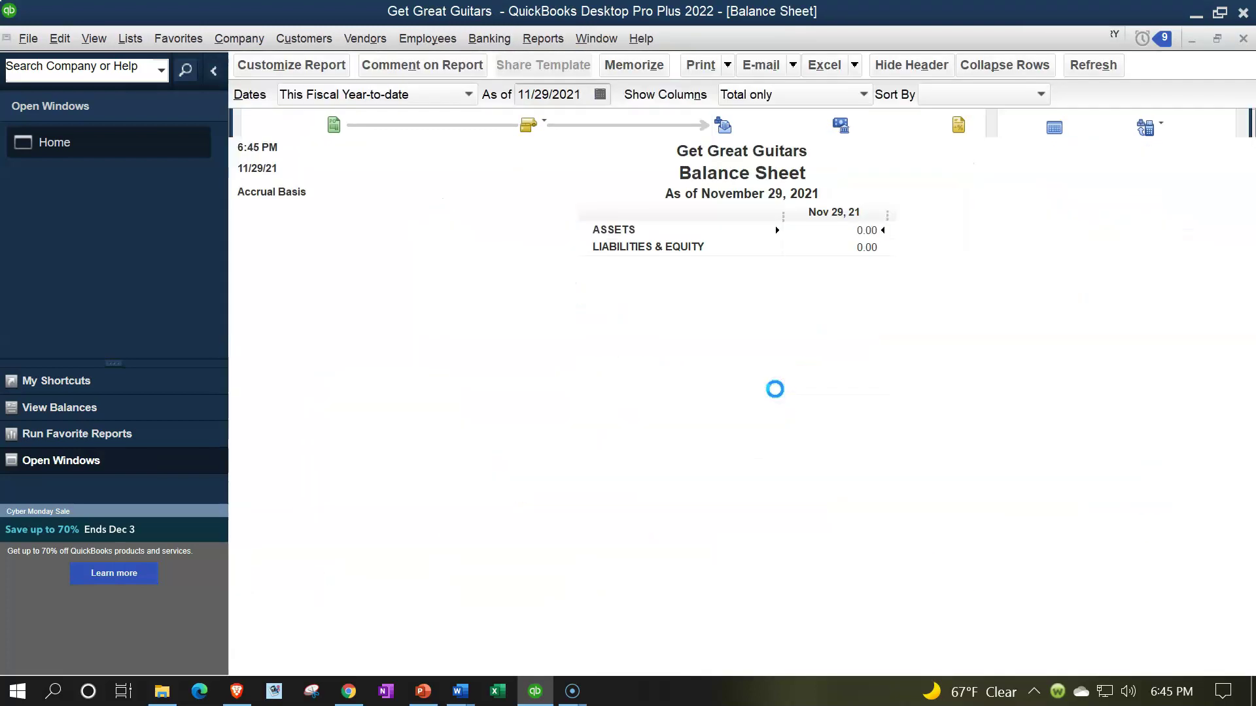
pyautogui.click(325, 74)
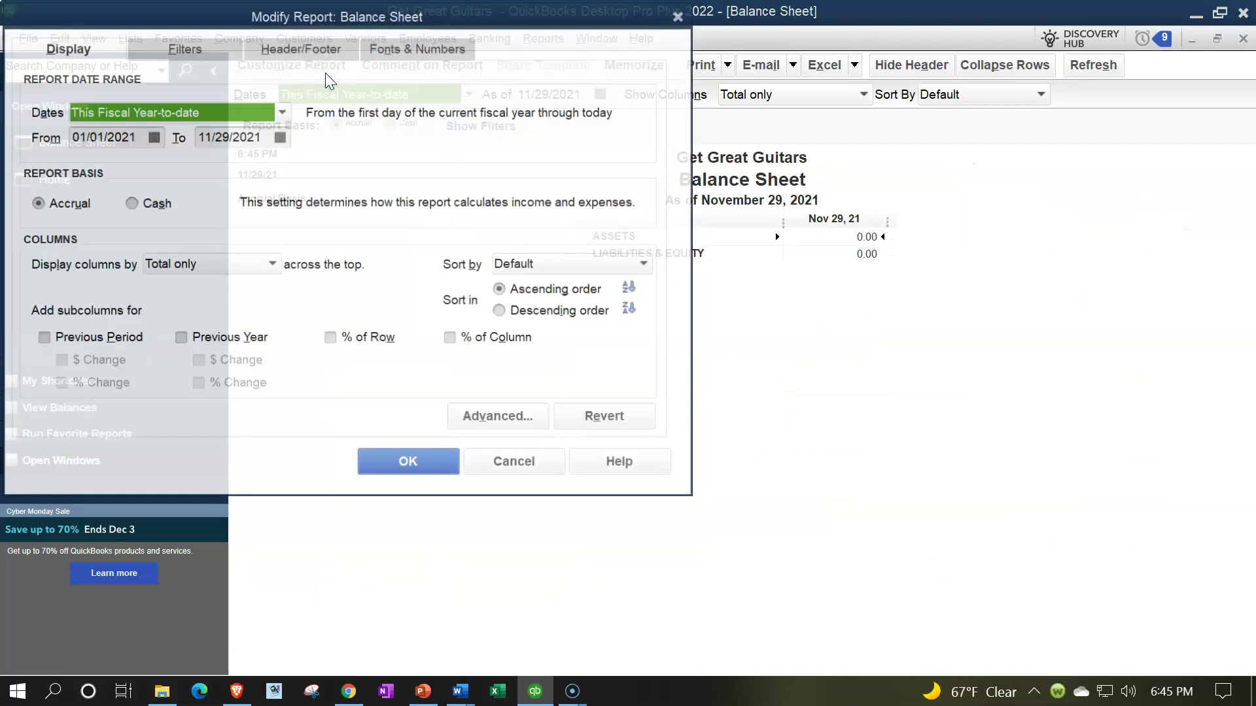
pyautogui.write('01012022')
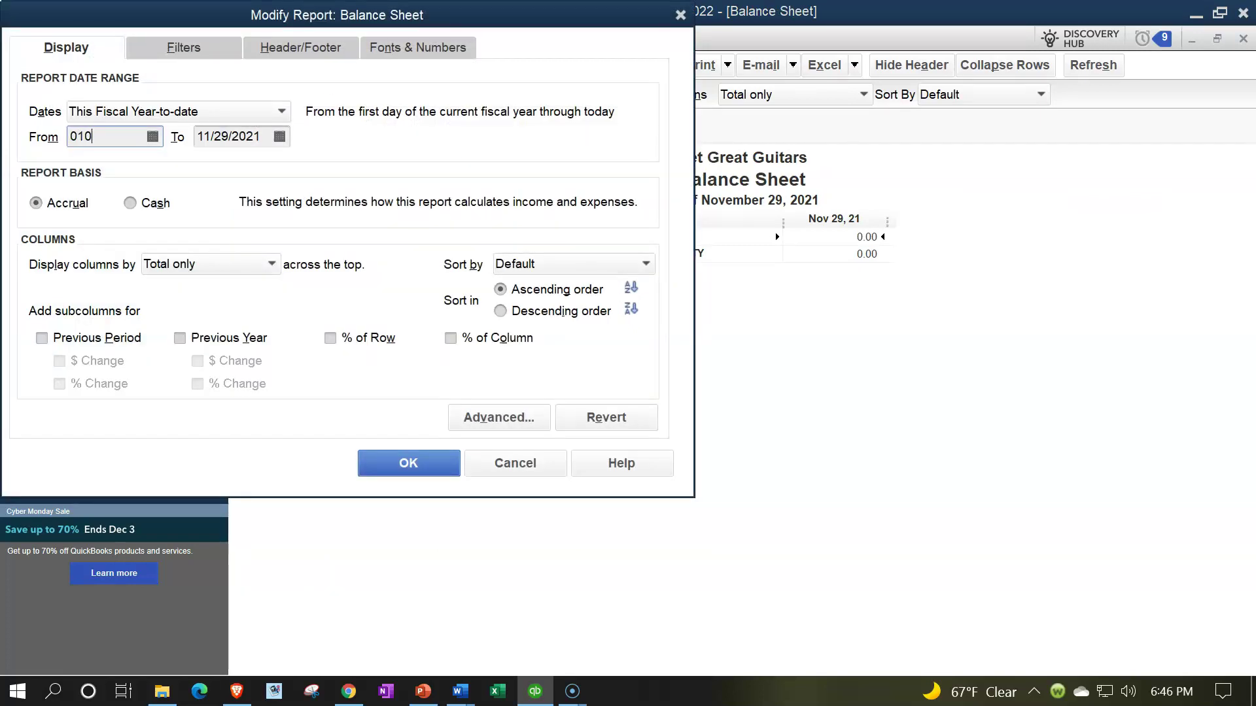
pyautogui.press('Tab')
pyautogui.write('02/28/2022')
pyautogui.press('Tab')
# Step: Set the Balance Sheet's column label font size to 14, change all related fonts too, and apply the report changes
pyautogui.moveTo(435, 14); pyautogui.dragTo(624, 114)
pyautogui.click(635, 149)
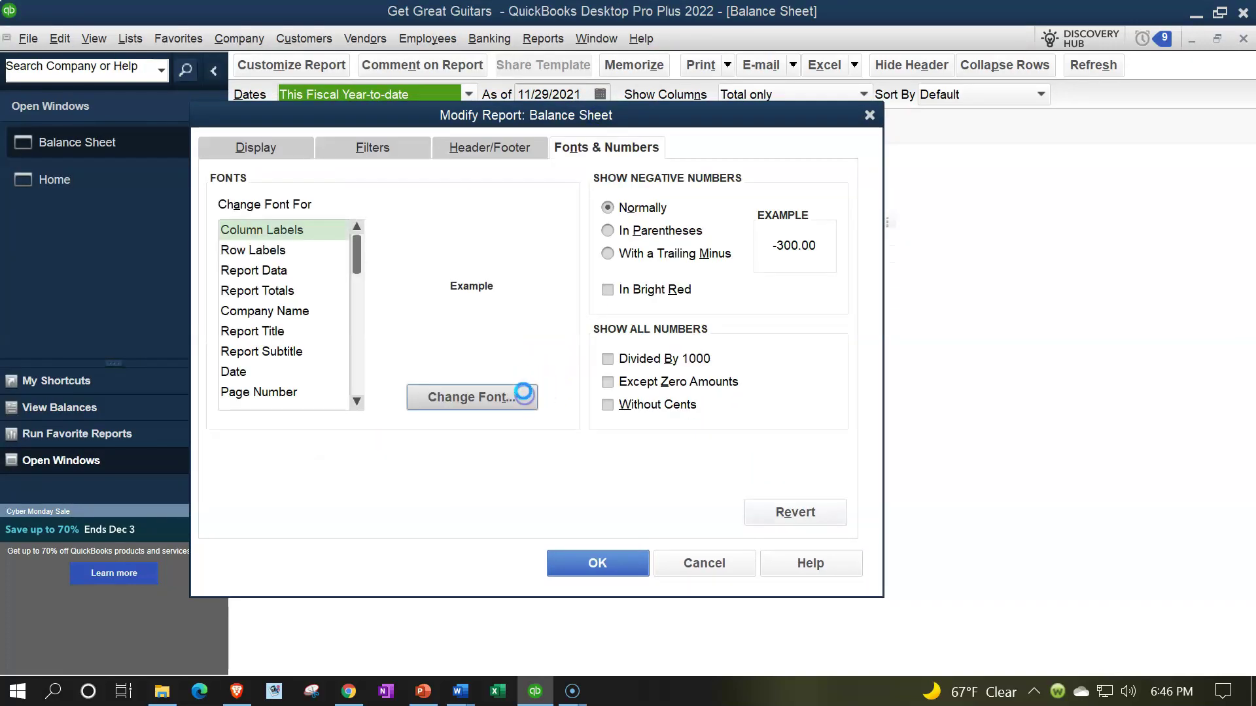
pyautogui.click(524, 397)
pyautogui.click(513, 342)
pyautogui.click(498, 343)
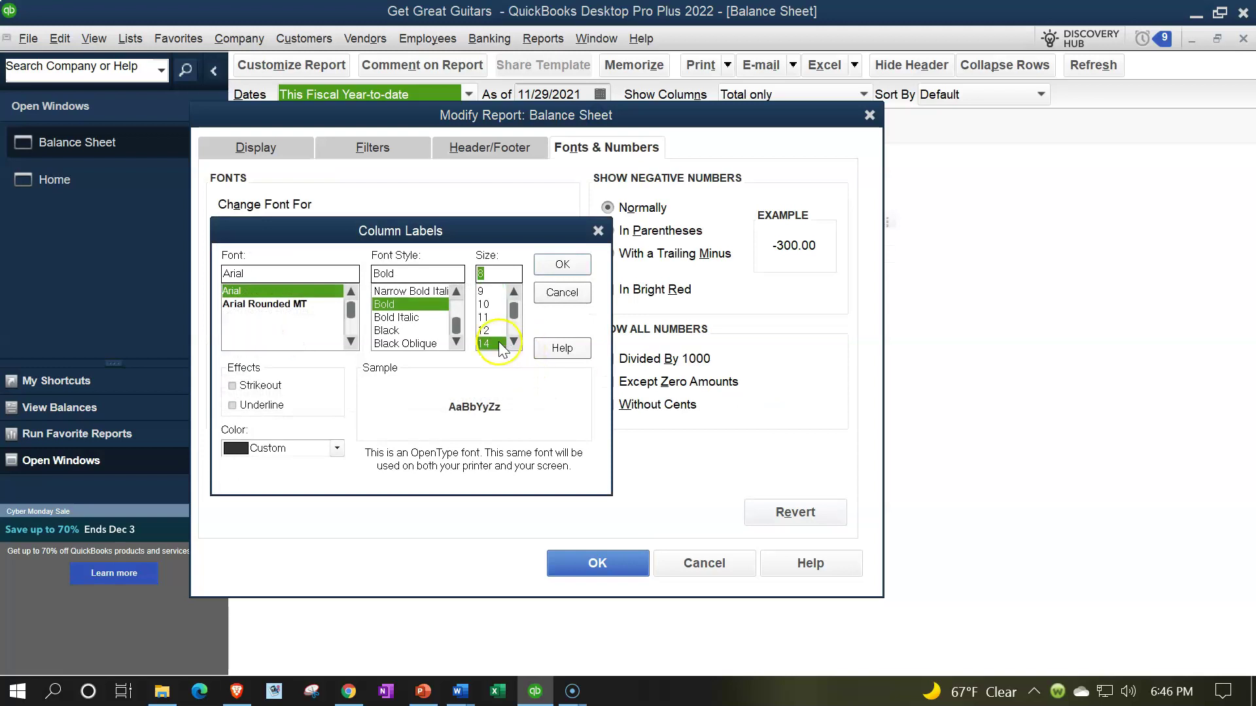
pyautogui.click(563, 264)
pyautogui.click(551, 213)
pyautogui.click(596, 561)
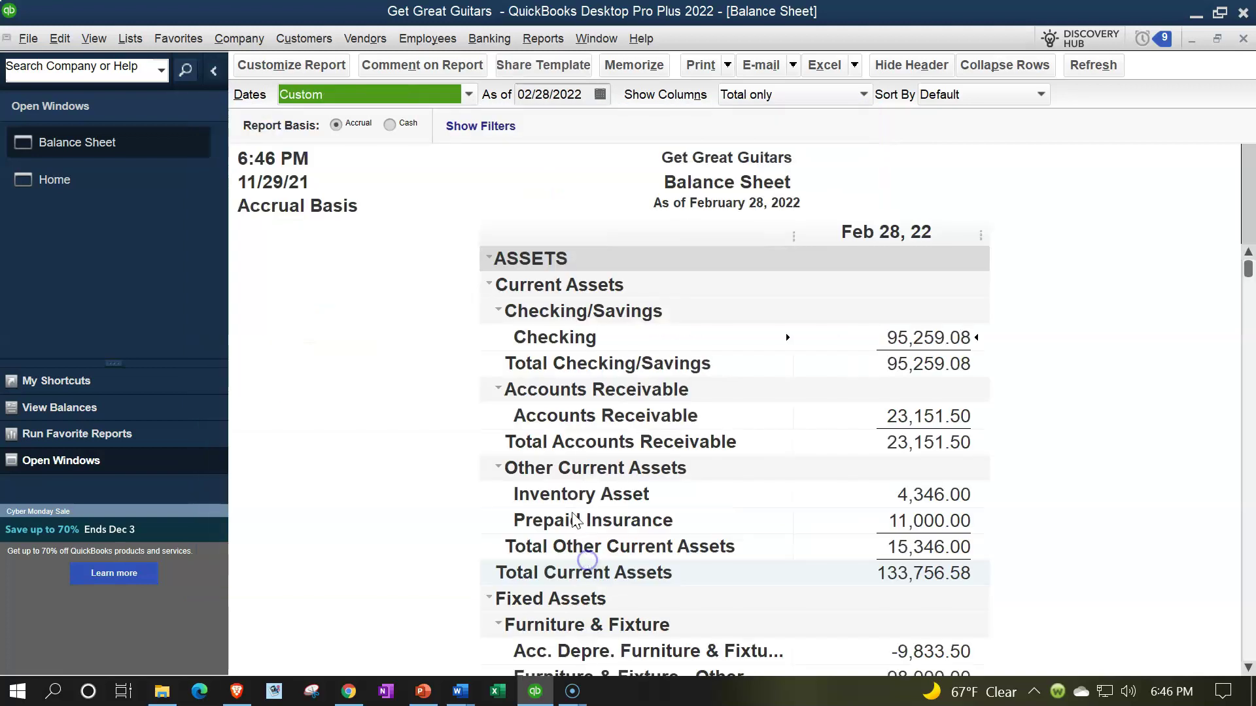
# Step: Open the Profit & Loss Standard report and set its date range from 01/01/2022 to 02/28/2022
pyautogui.click(544, 43)
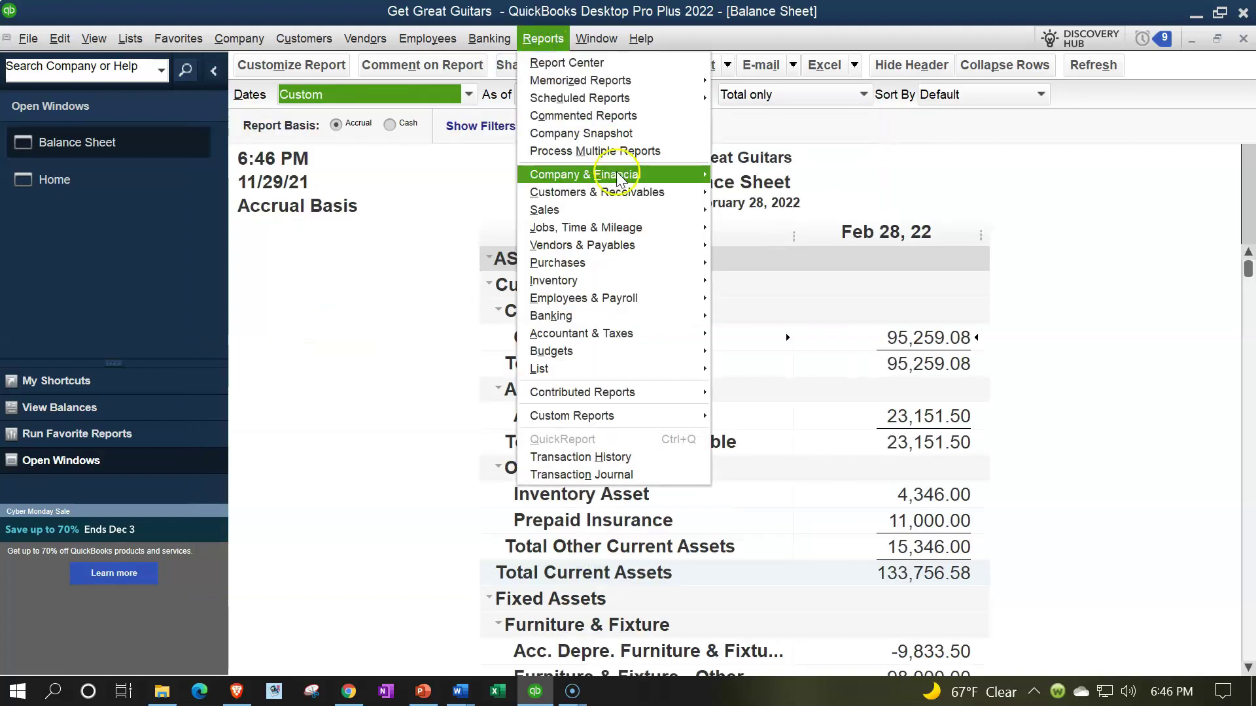
pyautogui.moveTo(629, 174)
pyautogui.click(719, 175)
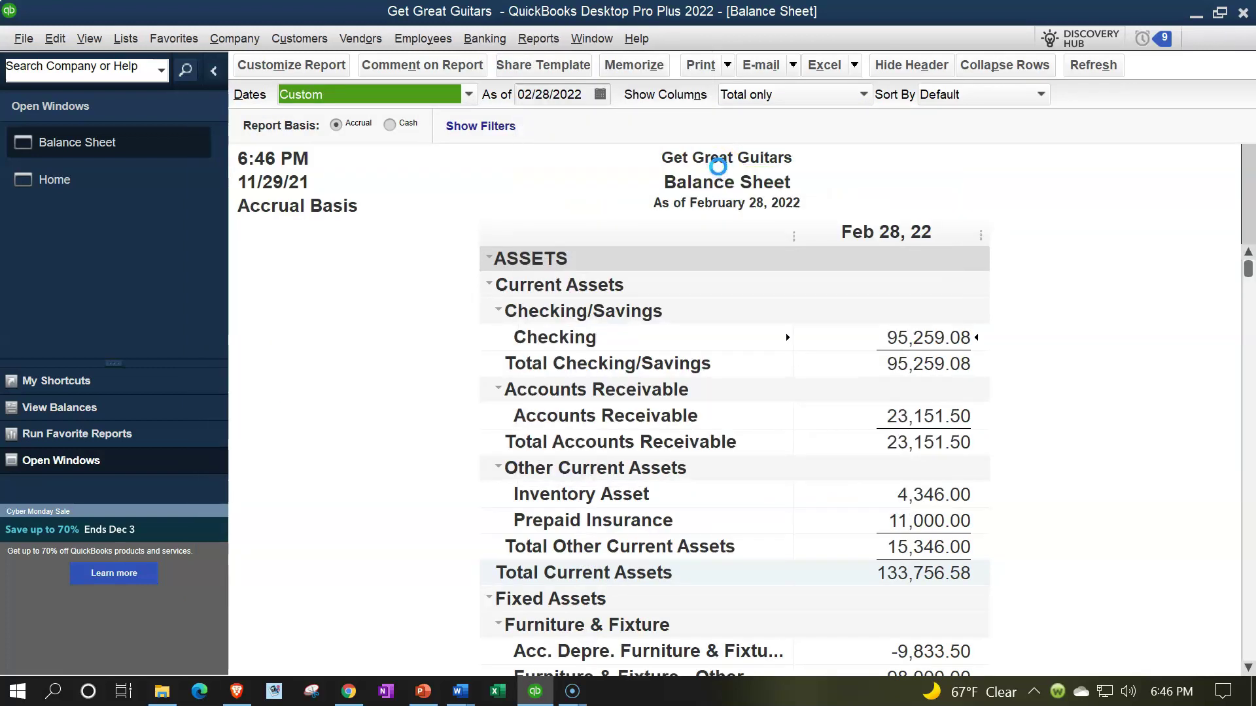
pyautogui.write('010122')
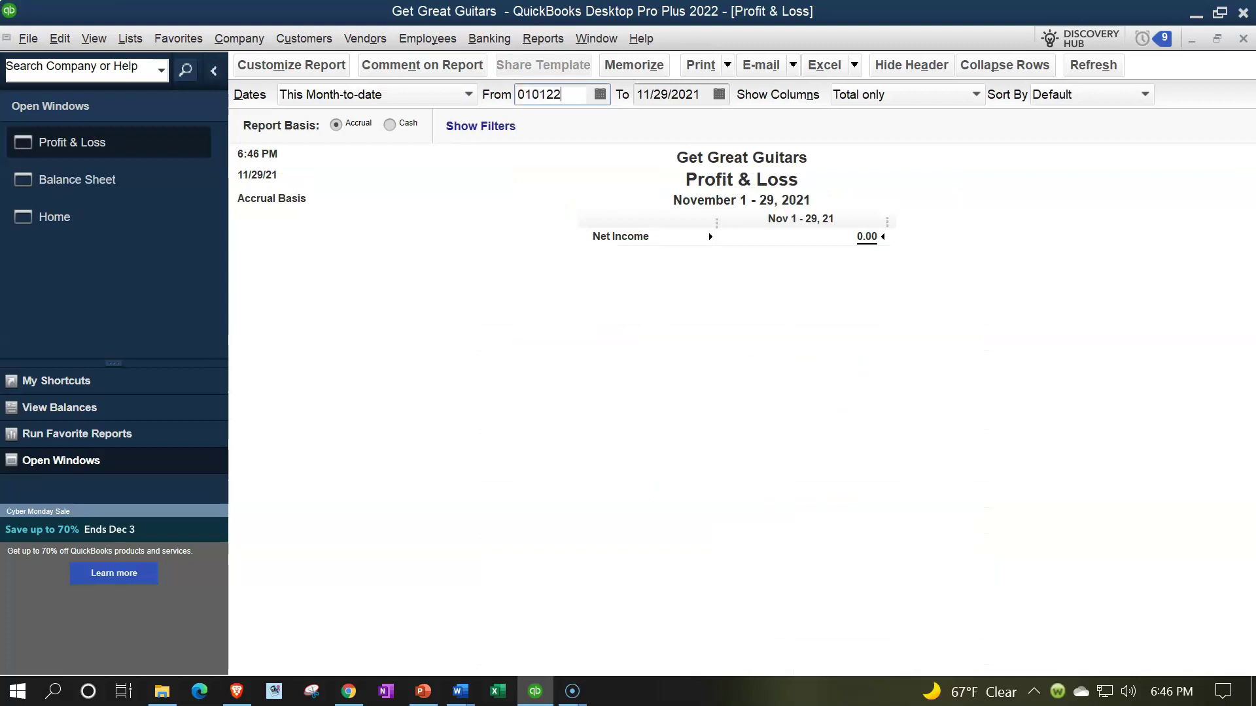
pyautogui.press('Tab')
pyautogui.write('022822')
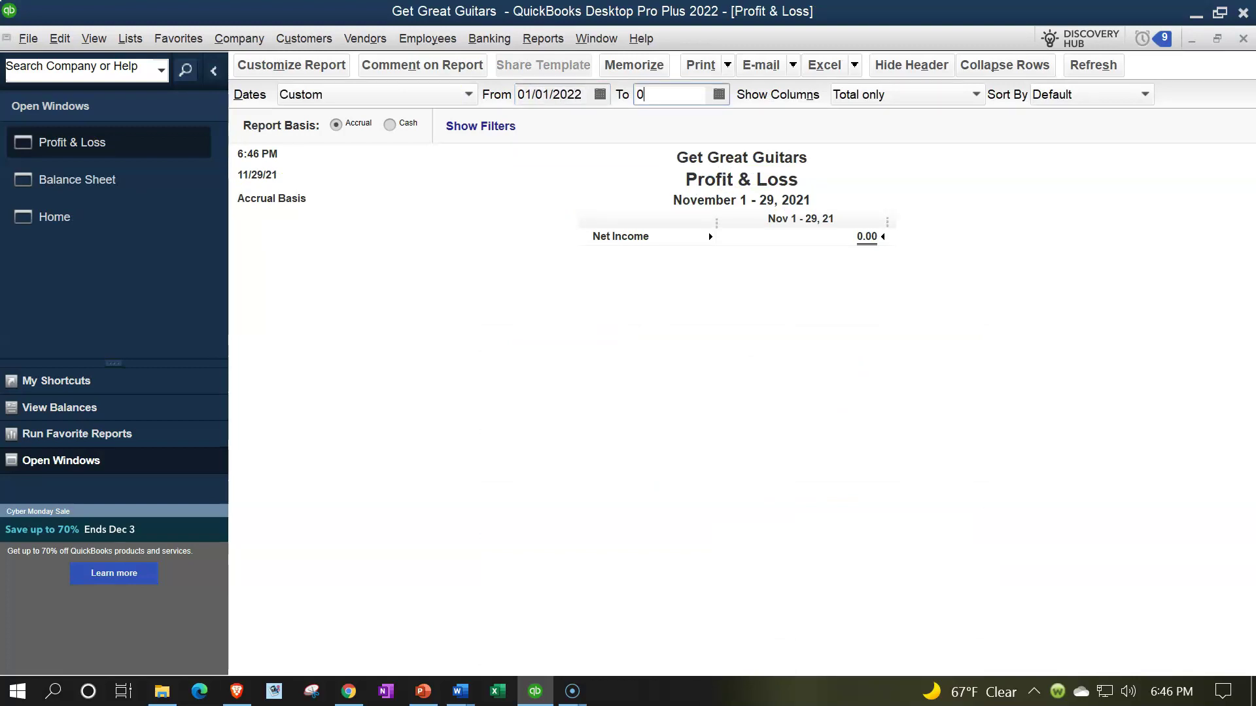
pyautogui.press('Tab')
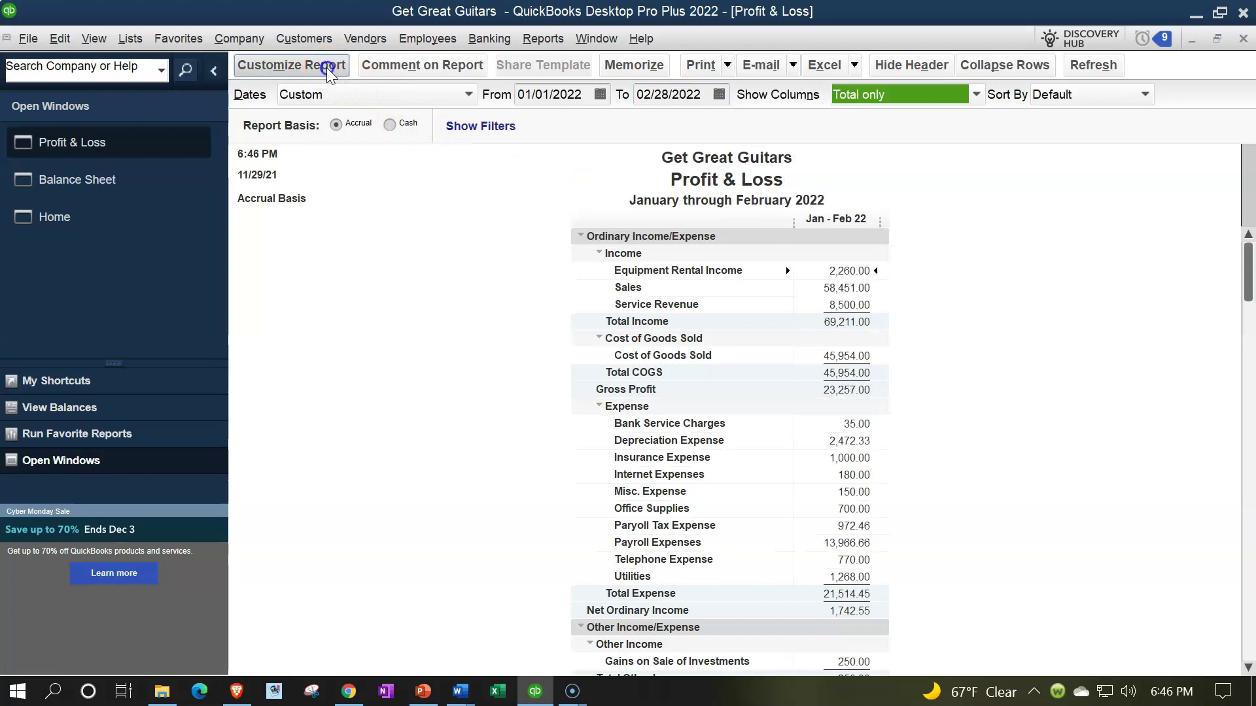
# Step: Set the Profit & Loss report's column label font size to 14, applying the change to all related fonts
pyautogui.click(327, 65)
pyautogui.click(566, 144)
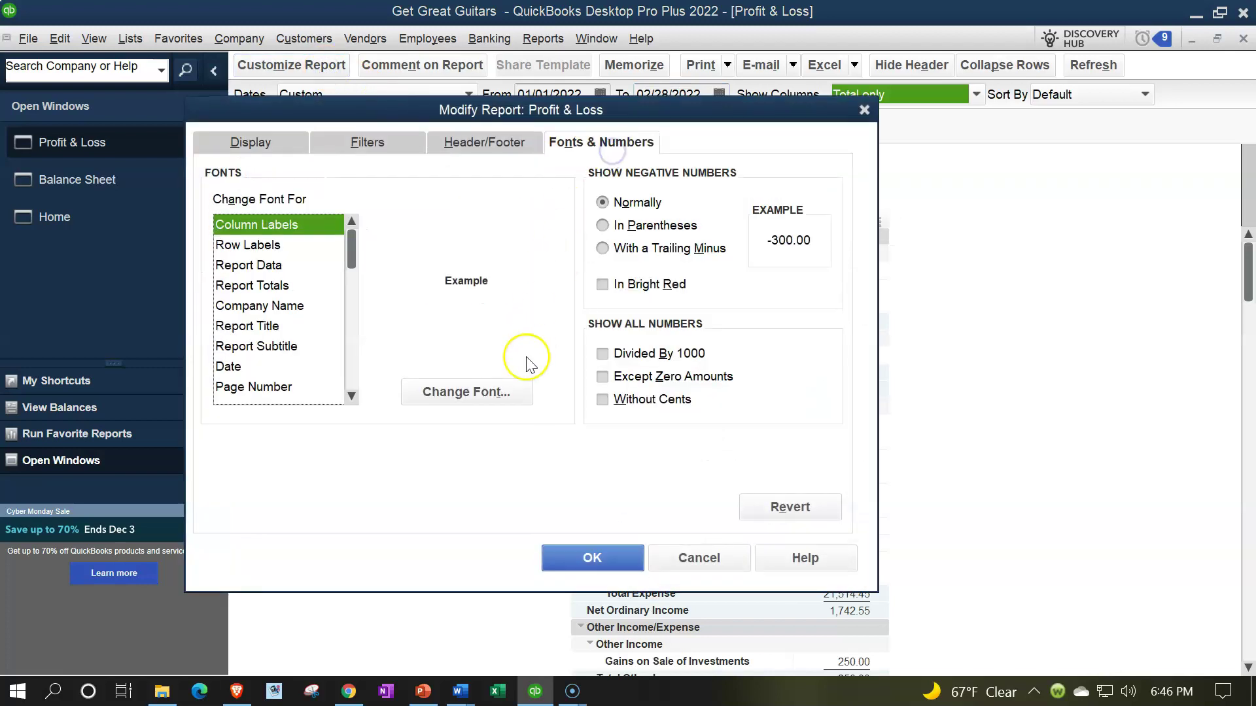
pyautogui.click(525, 390)
pyautogui.click(509, 337)
pyautogui.click(485, 339)
pyautogui.click(555, 258)
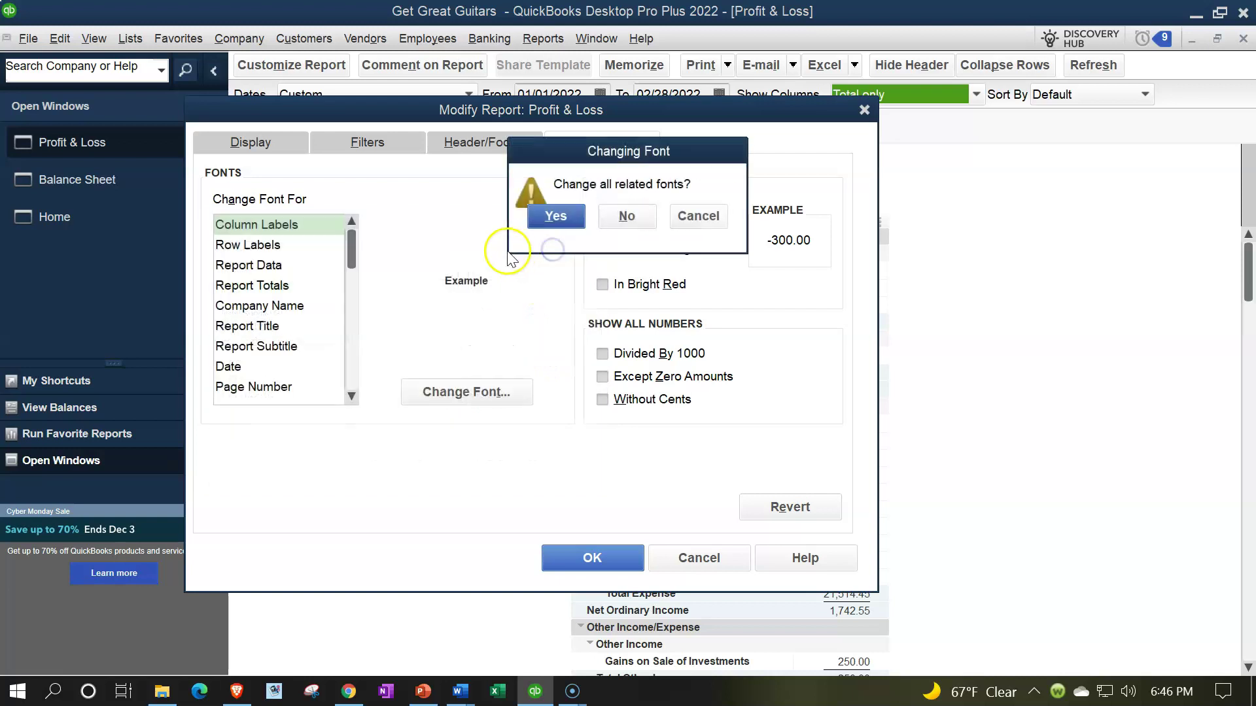
pyautogui.click(556, 213)
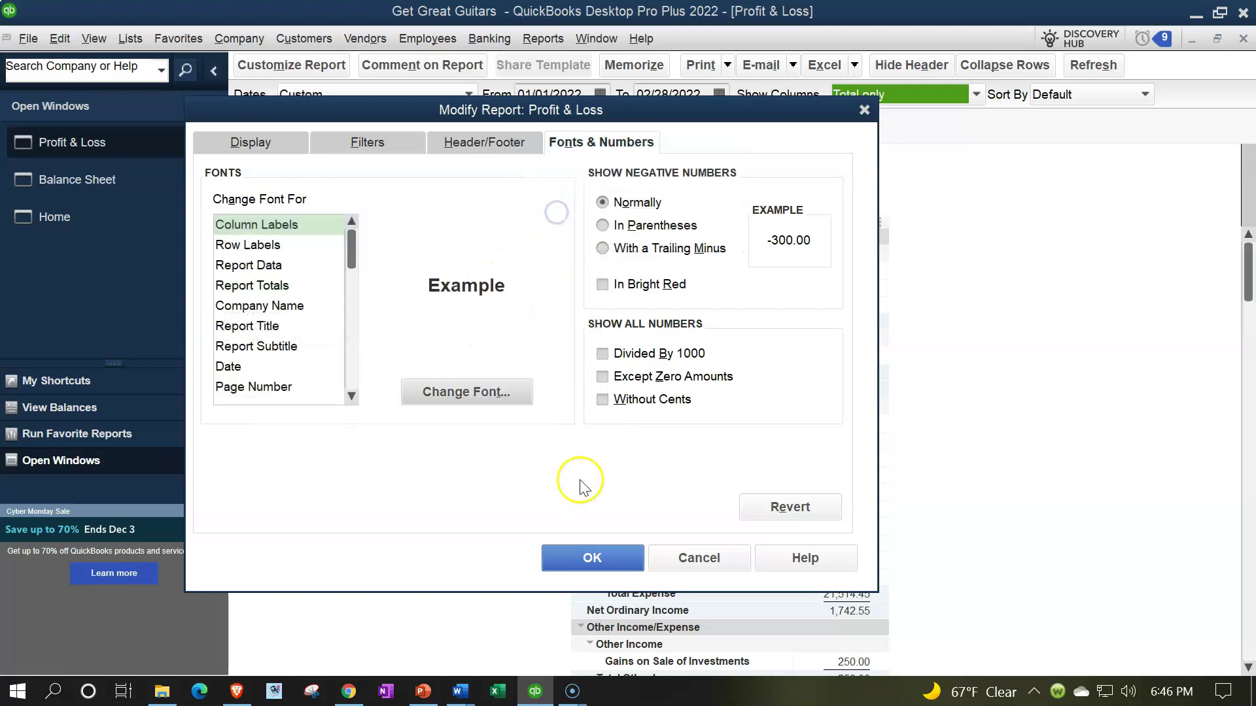
pyautogui.click(585, 560)
# Step: Open the Trial Balance report and set its date range from 01/01/2022 to 02/28/2022
pyautogui.click(542, 39)
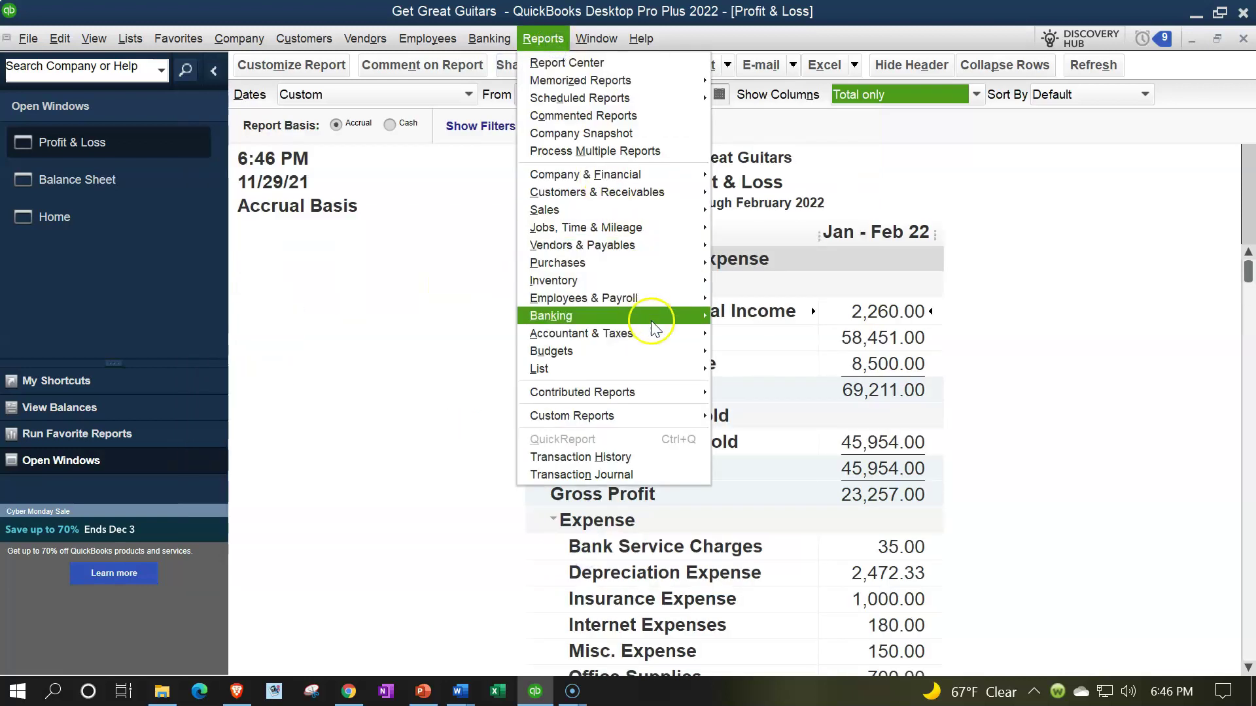
pyautogui.moveTo(661, 331)
pyautogui.click(722, 335)
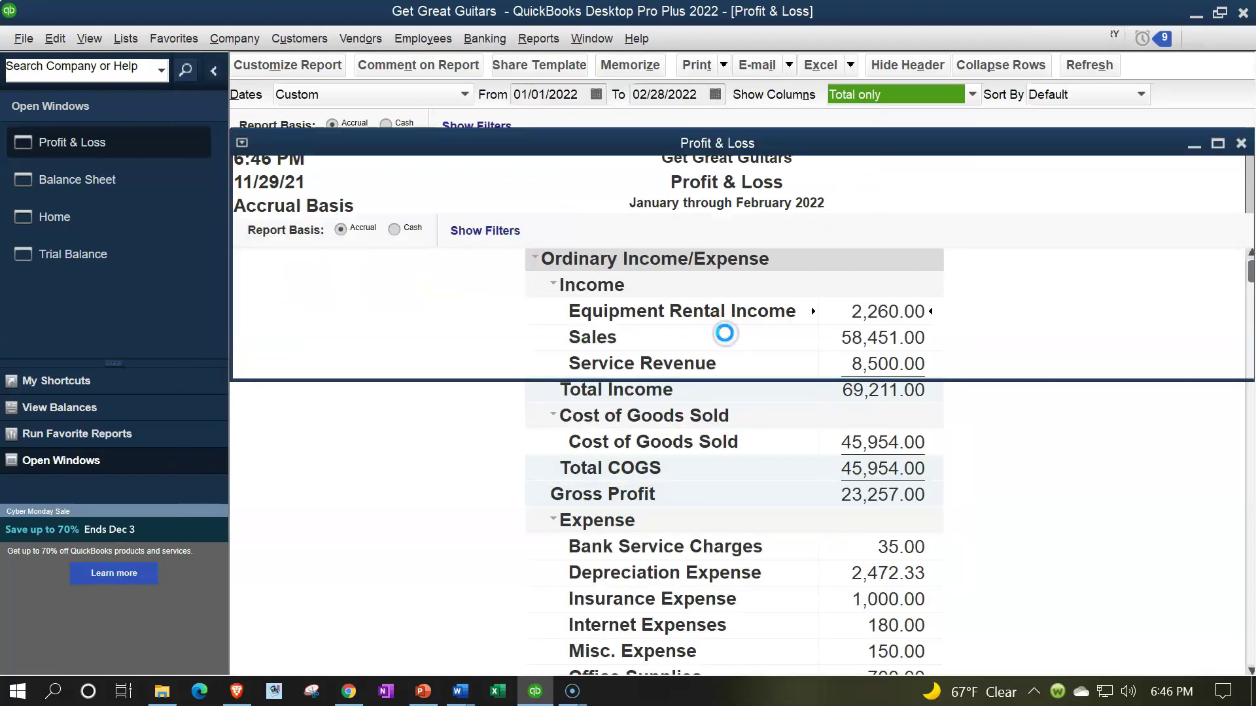
pyautogui.write('01/01/2022')
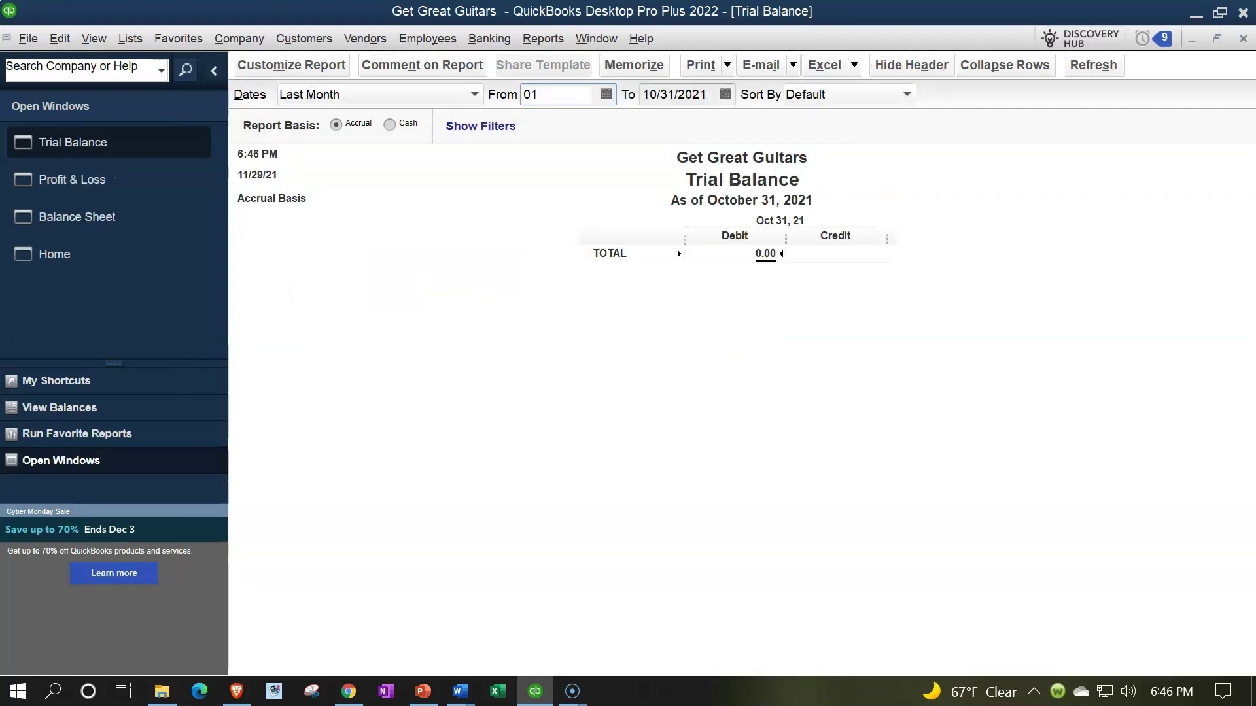
pyautogui.press('Tab')
pyautogui.write('02282022')
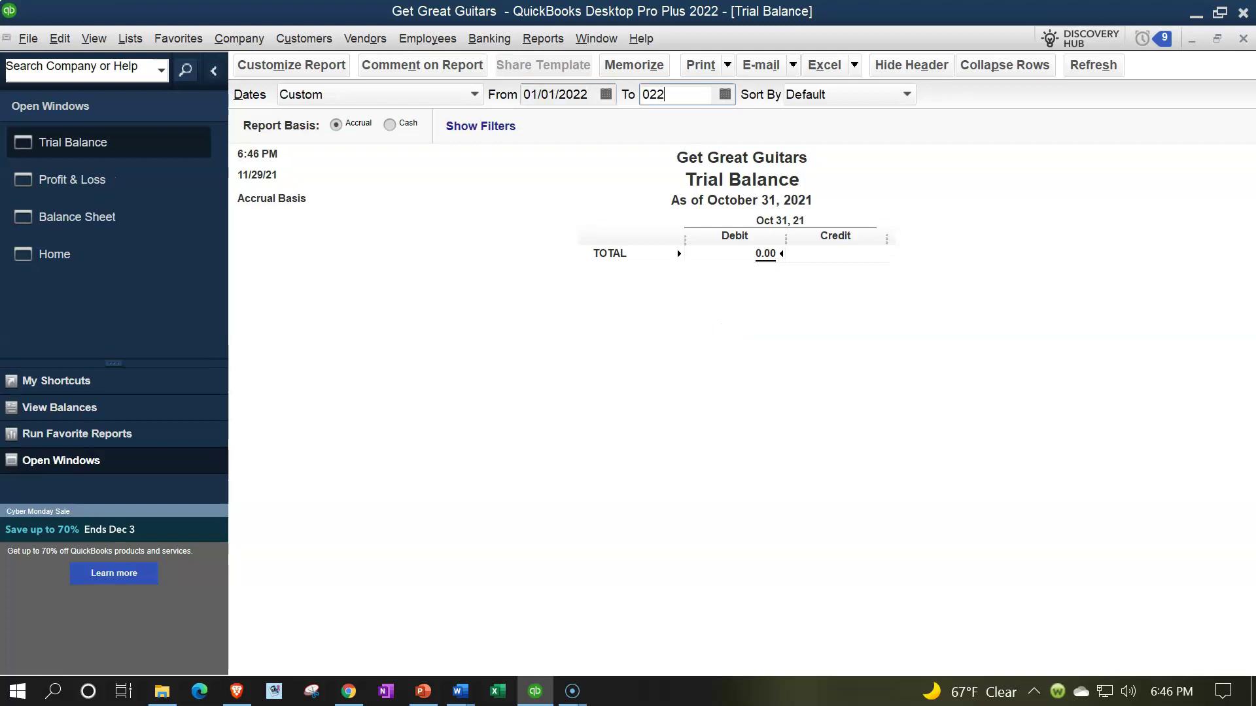
pyautogui.press('Tab')
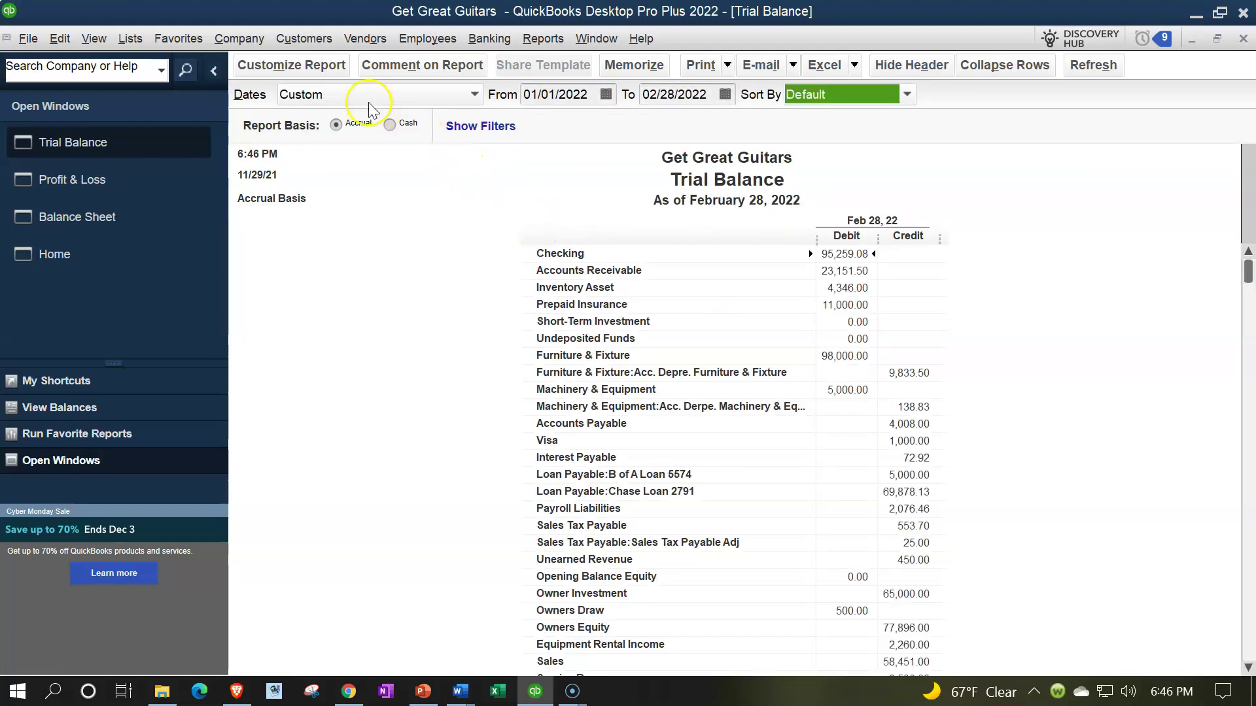
# Step: Set the Trial Balance's column label font size to 14, applying the change to all related fonts
pyautogui.click(317, 64)
pyautogui.click(561, 137)
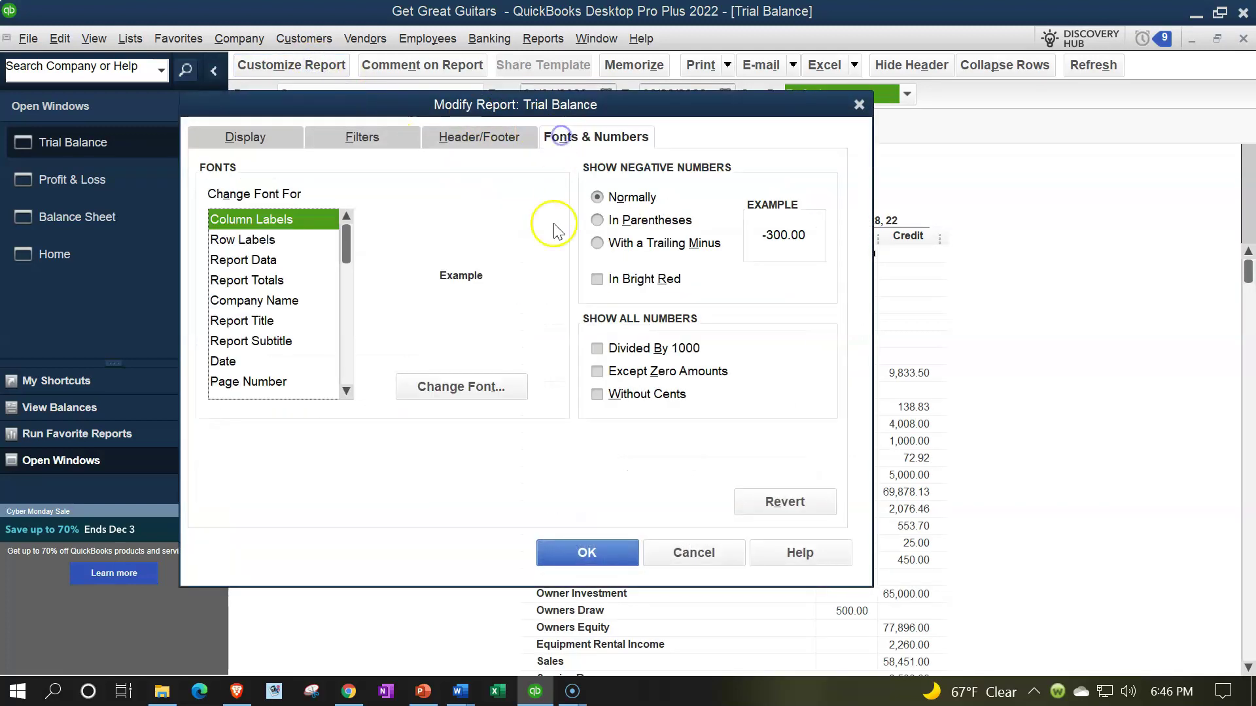
pyautogui.click(459, 387)
pyautogui.click(504, 332)
pyautogui.click(483, 337)
pyautogui.click(547, 259)
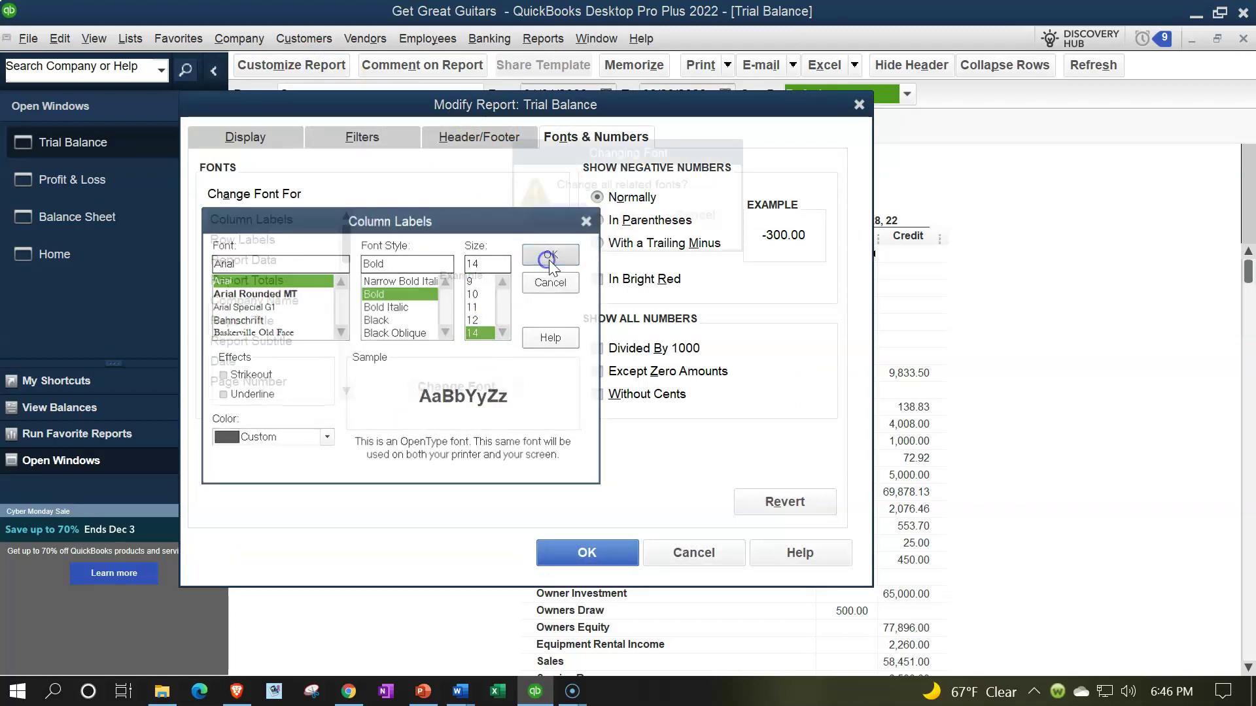
pyautogui.click(561, 212)
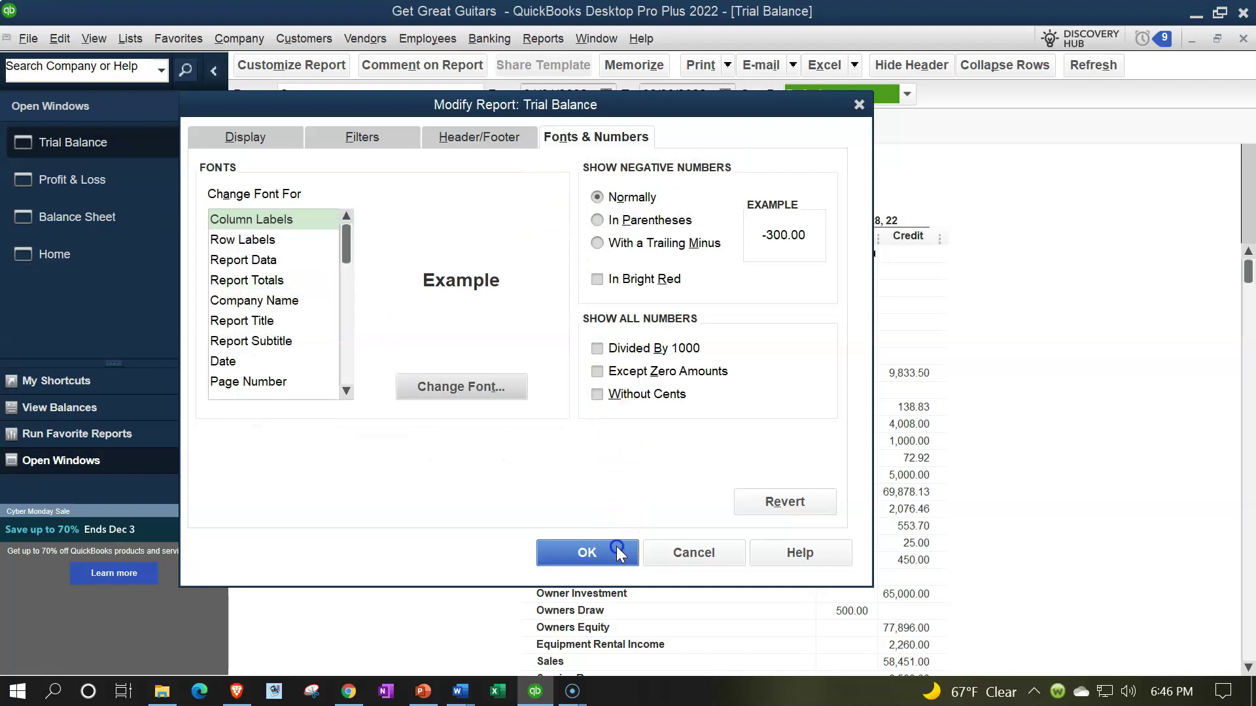
pyautogui.click(615, 552)
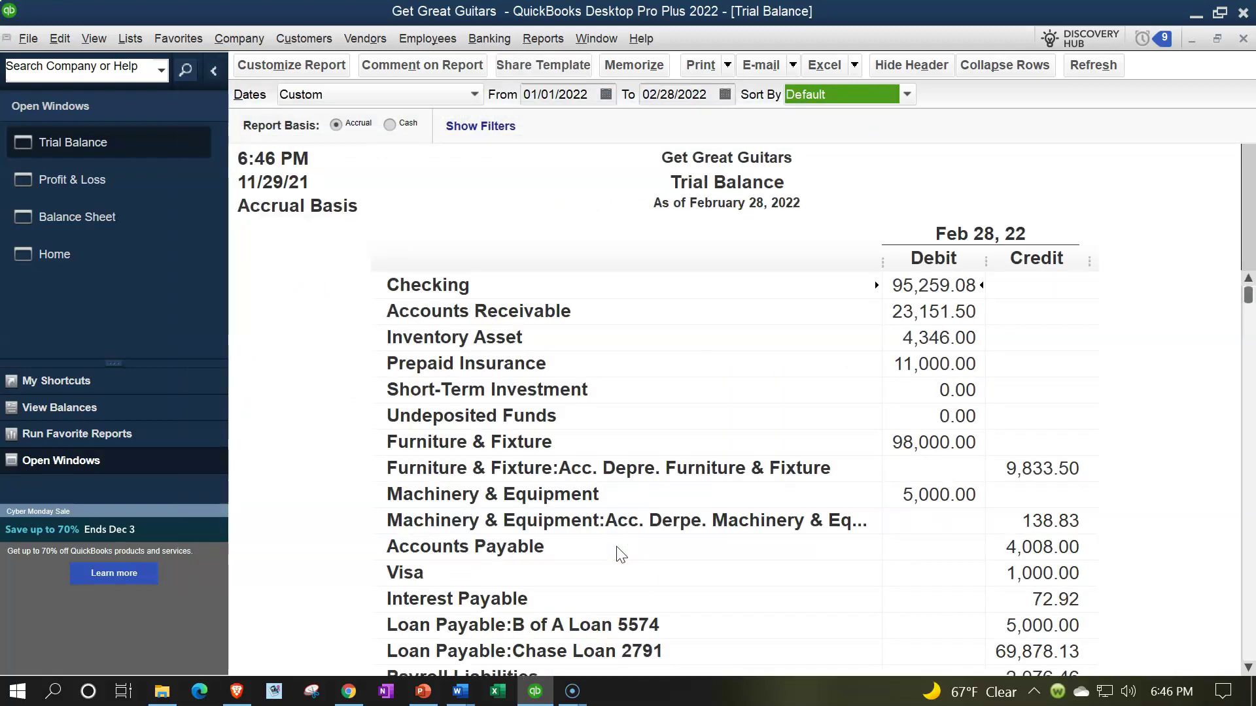
# Step: Switch back to the Balance Sheet and examine its assets, liabilities and equity, including Unearned Revenue and Accounts Receivable
pyautogui.click(116, 226)
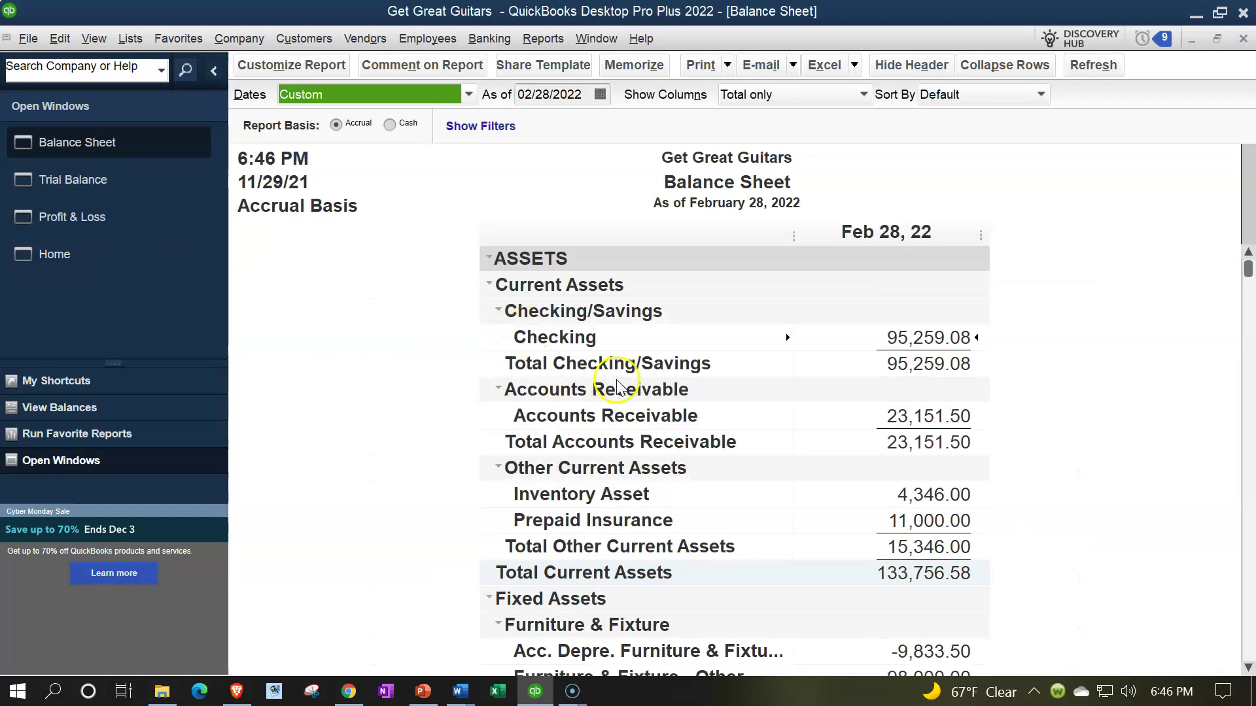
pyautogui.scroll(-4, 1020, 415)
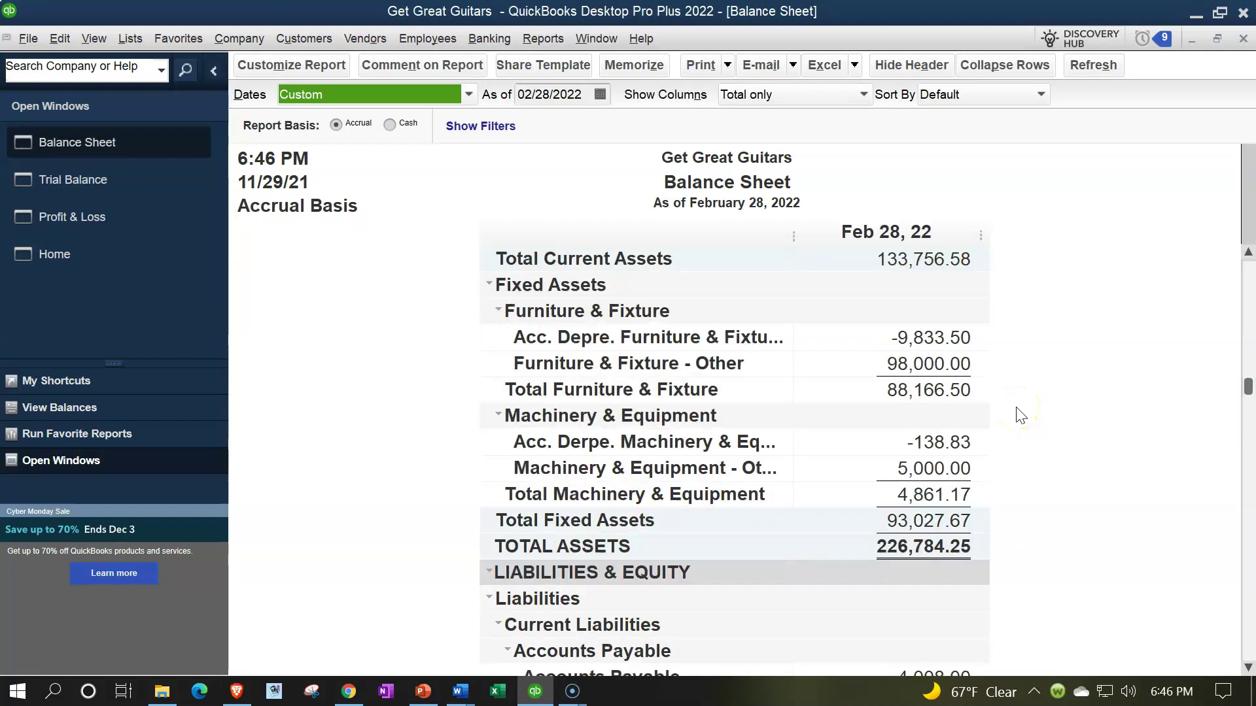
pyautogui.scroll(-4, 1020, 415)
pyautogui.scroll(-4, 1021, 416)
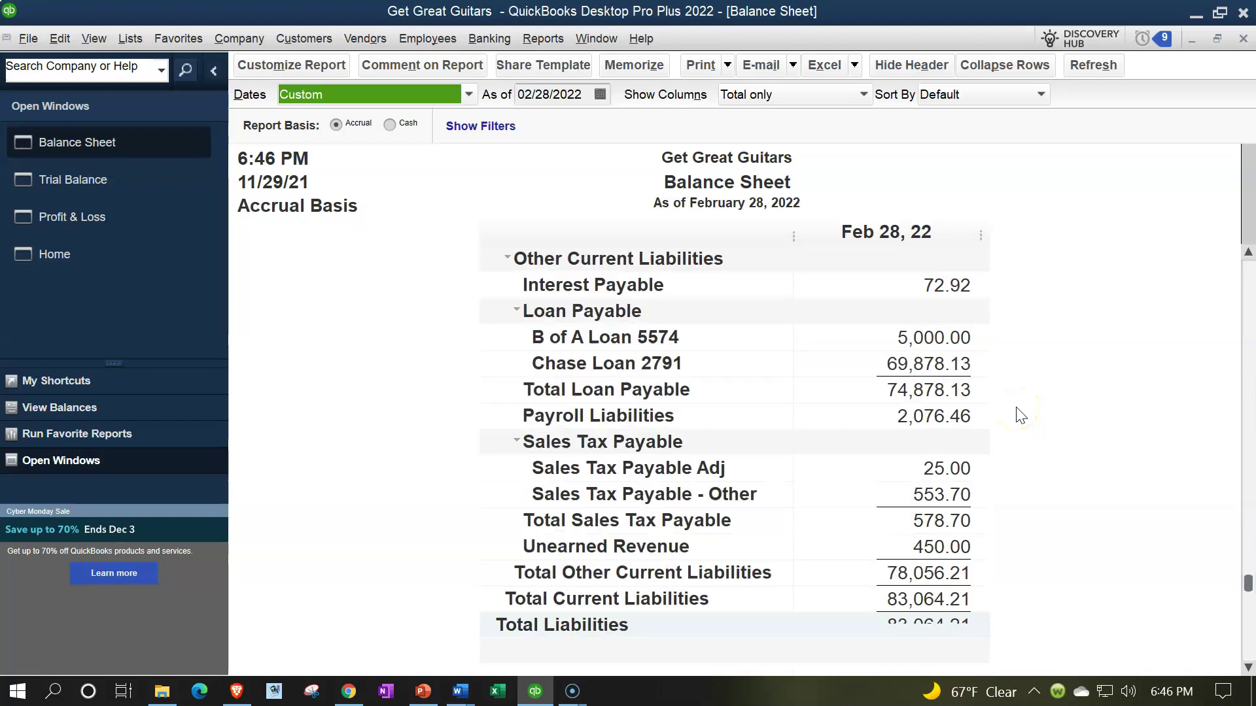
pyautogui.click(941, 468)
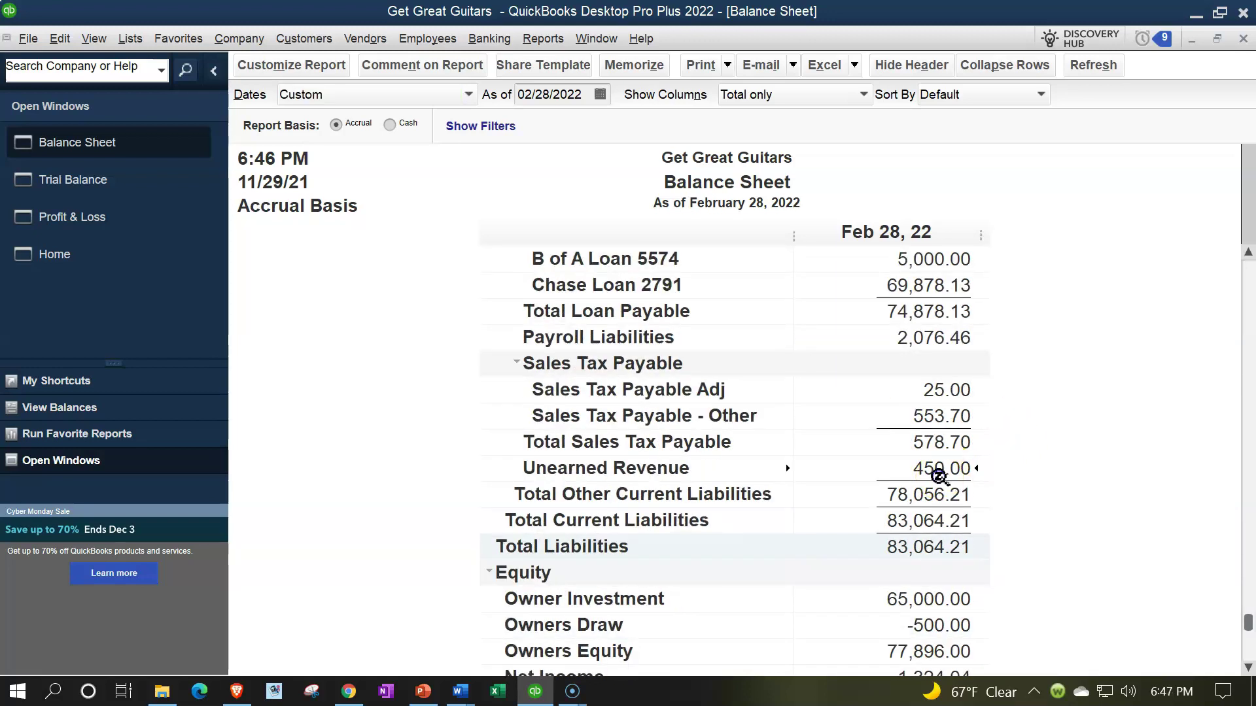
pyautogui.scroll(-1, 964, 482)
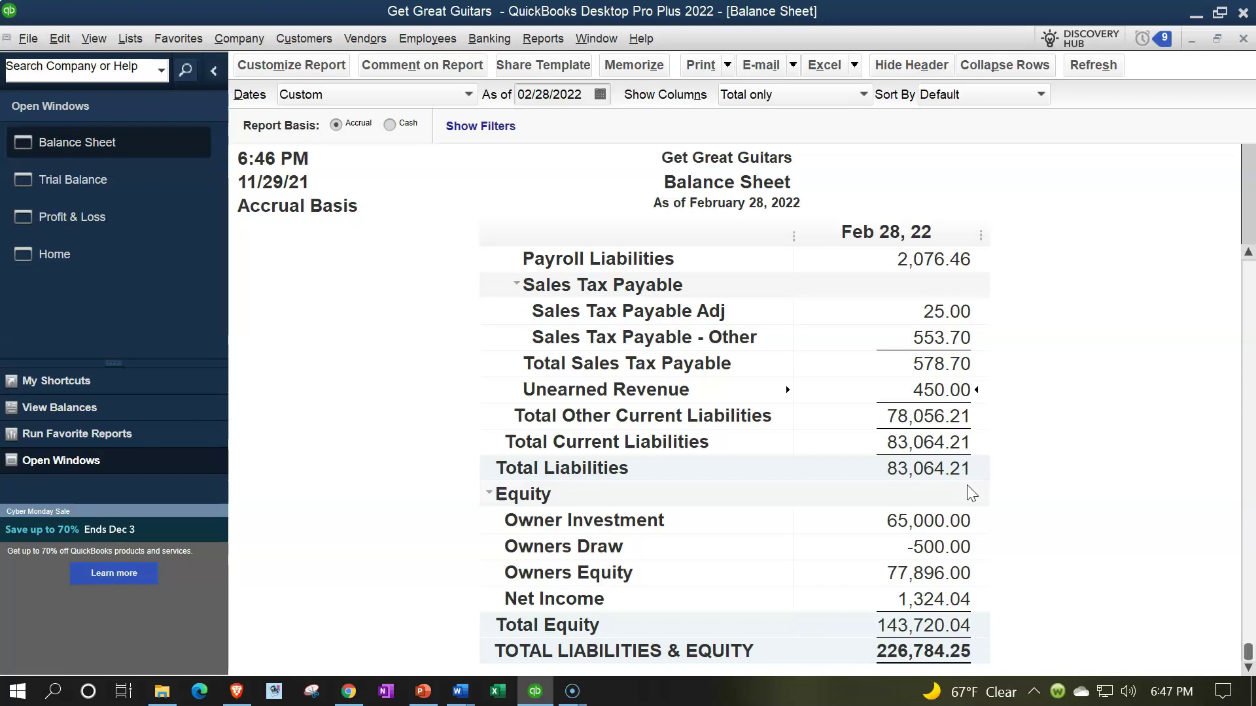
pyautogui.scroll(9, 971, 494)
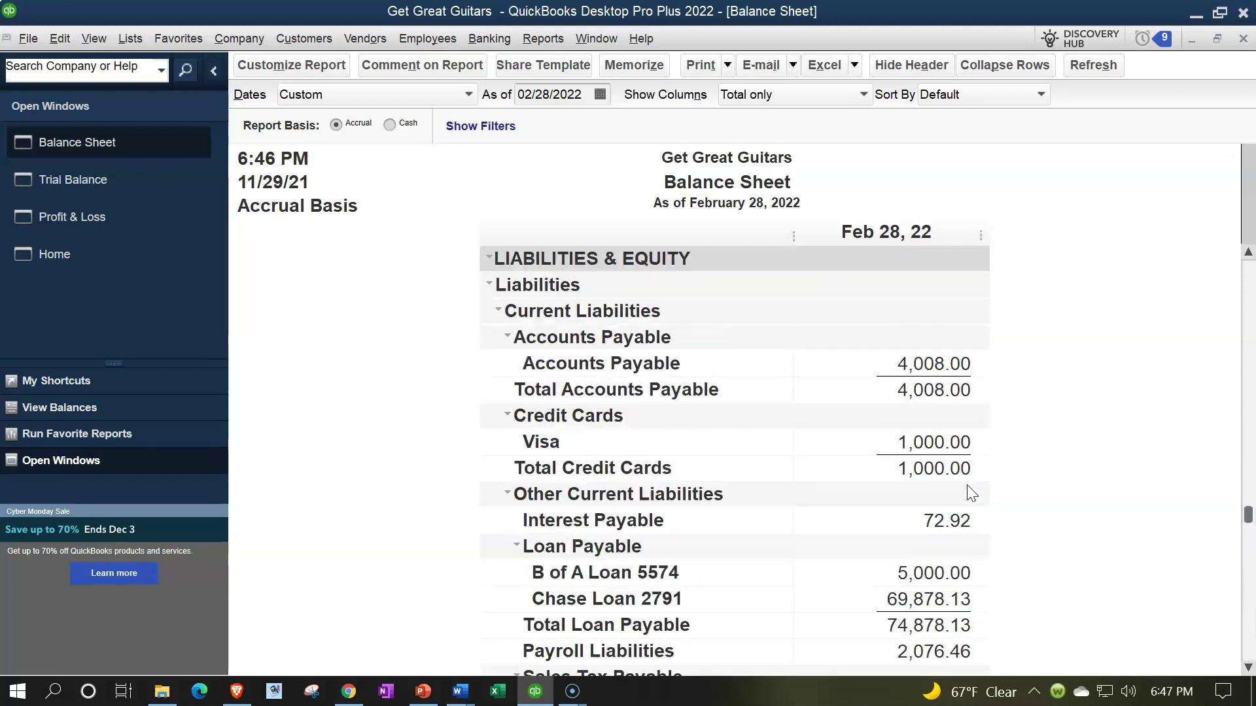
pyautogui.scroll(4, 970, 493)
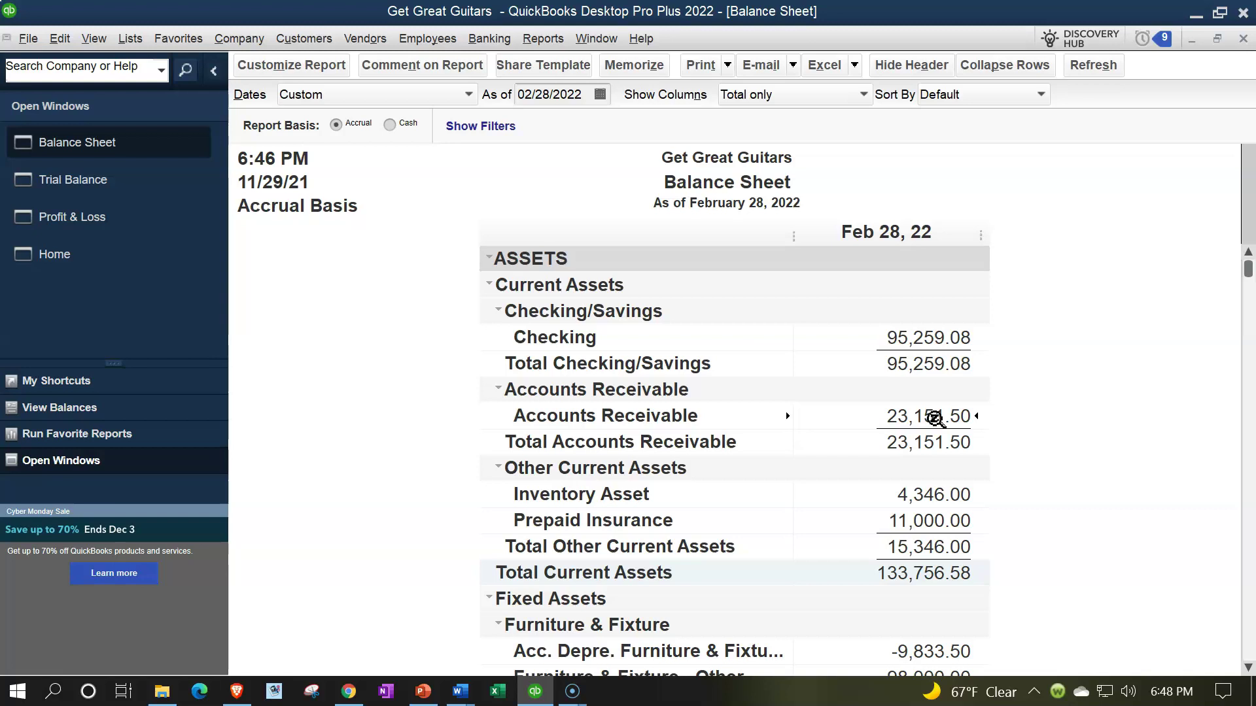
pyautogui.scroll(-8, 935, 418)
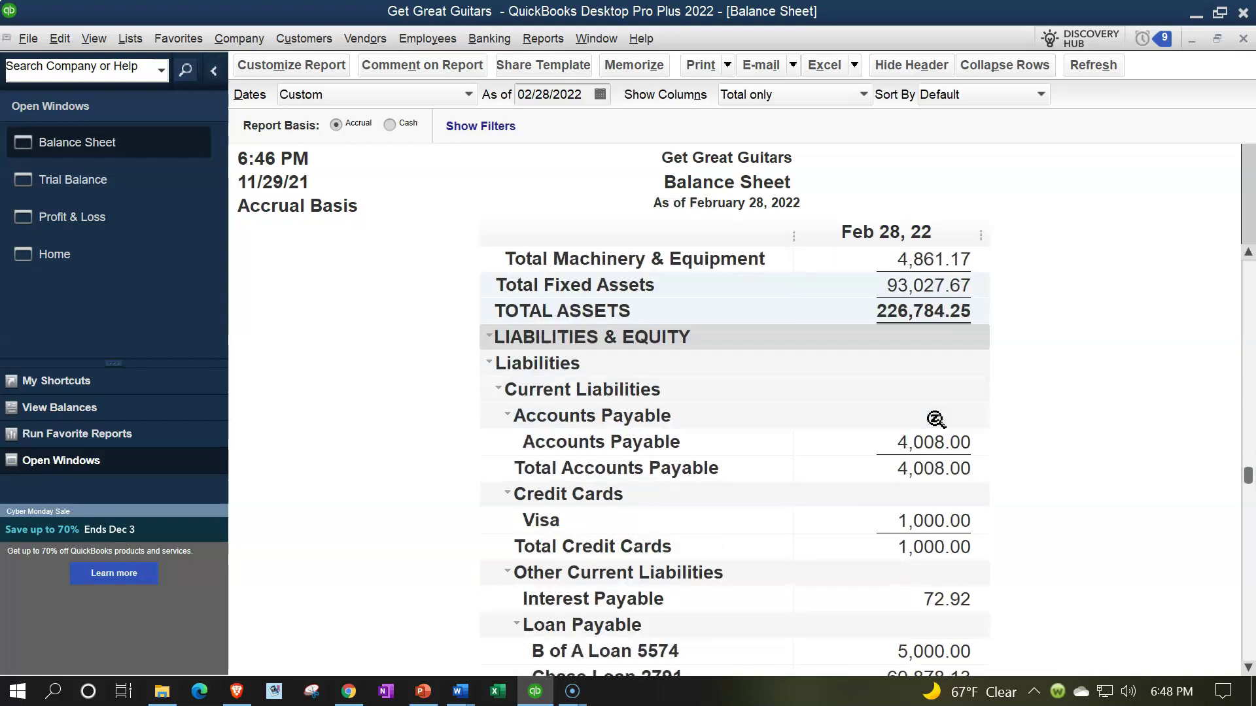
# Step: Check Unearned Revenue on the Balance Sheet, open the transaction detail behind Accounts Receivable to review it, and close that detail
pyautogui.scroll(-3, 935, 418)
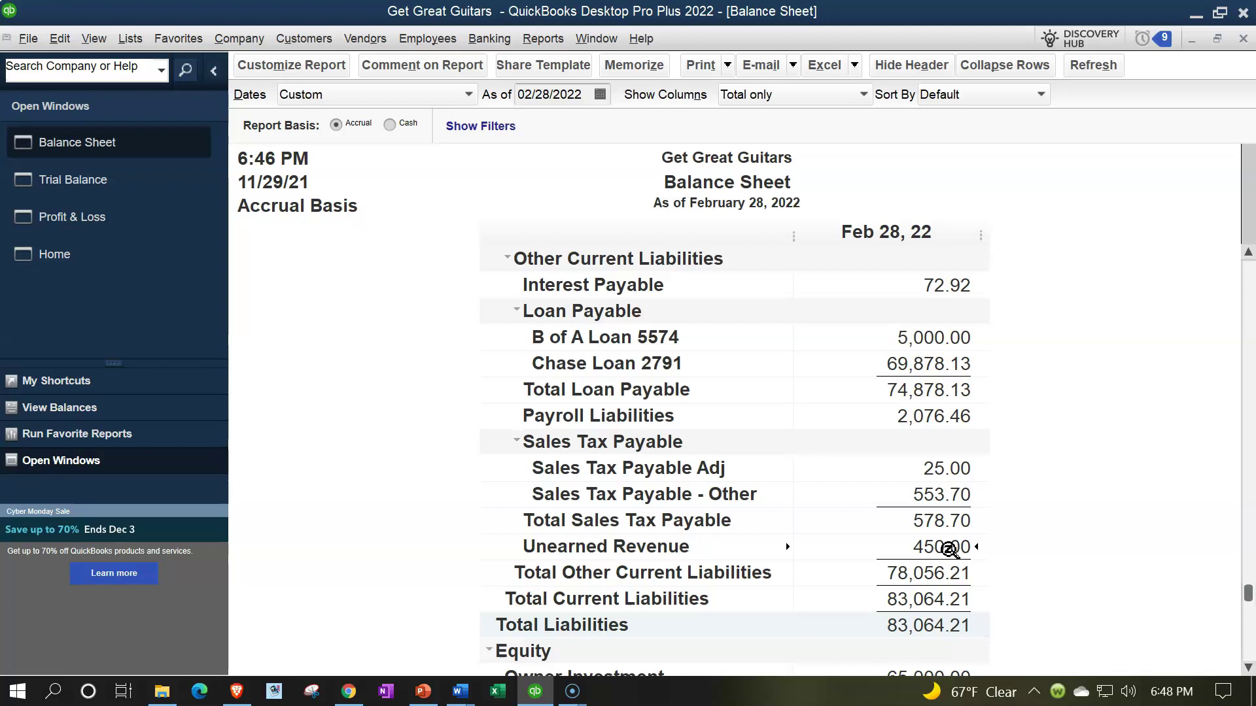
pyautogui.scroll(11, 948, 549)
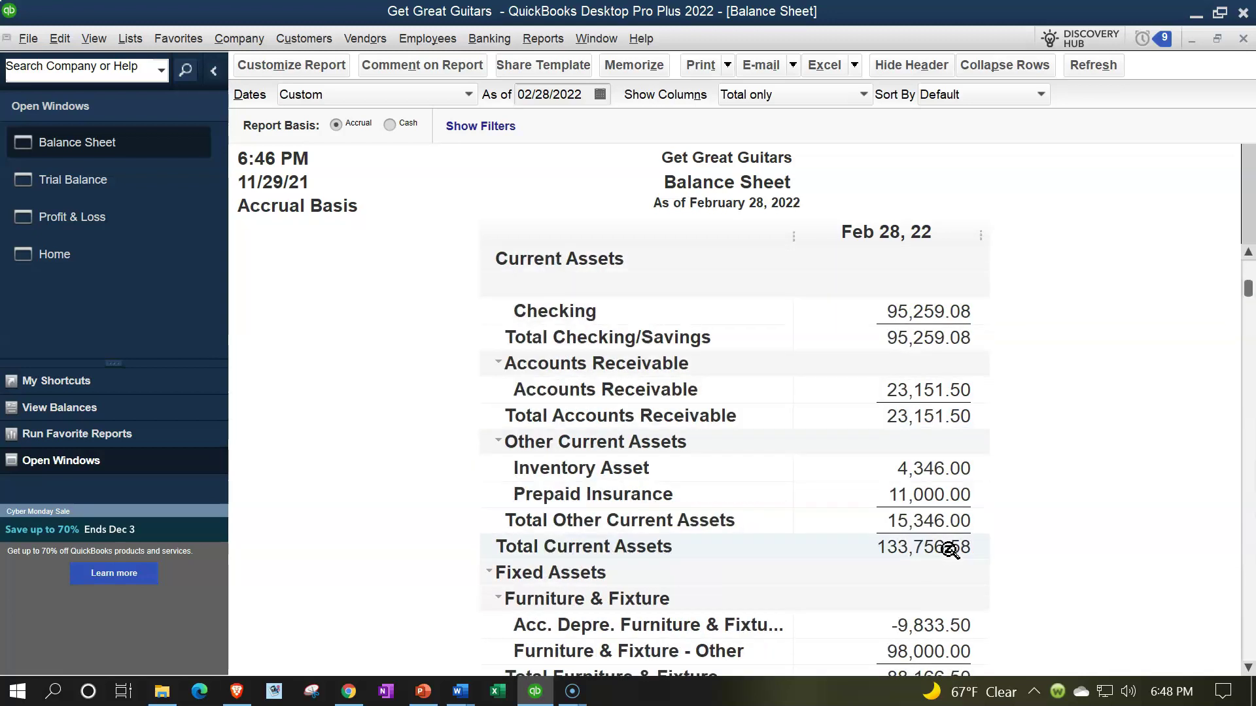
pyautogui.doubleClick(925, 413)
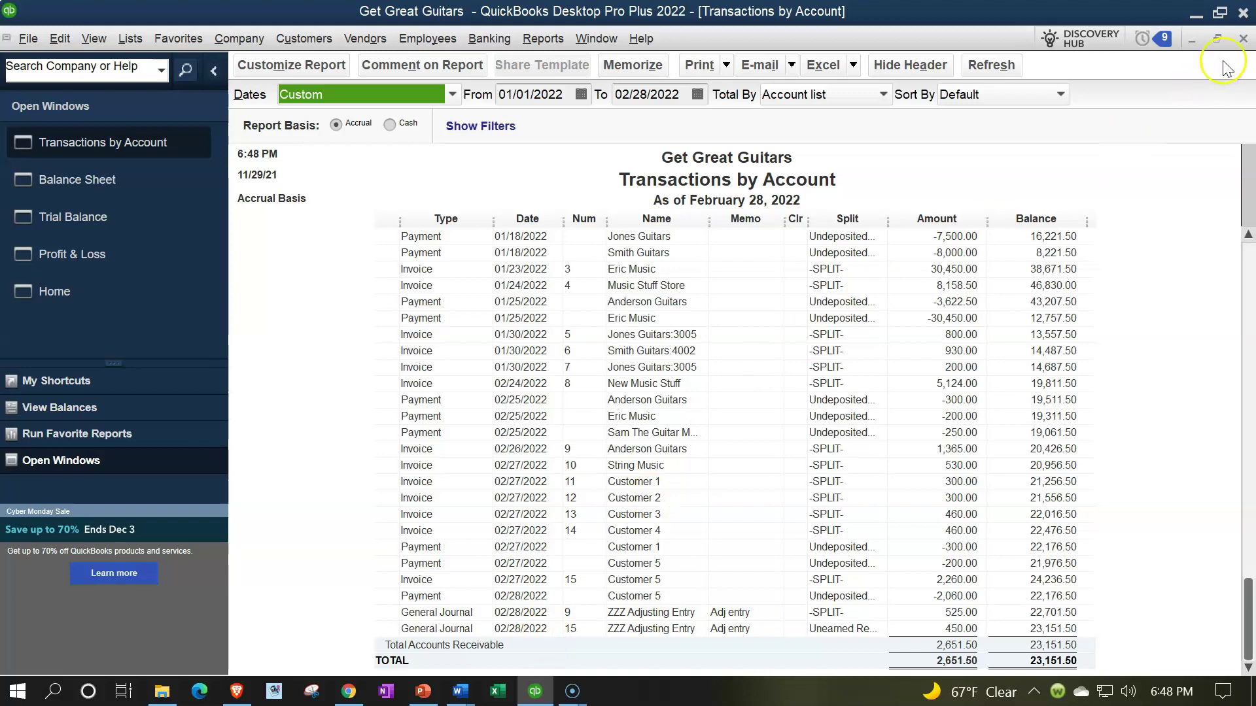
pyautogui.click(1242, 38)
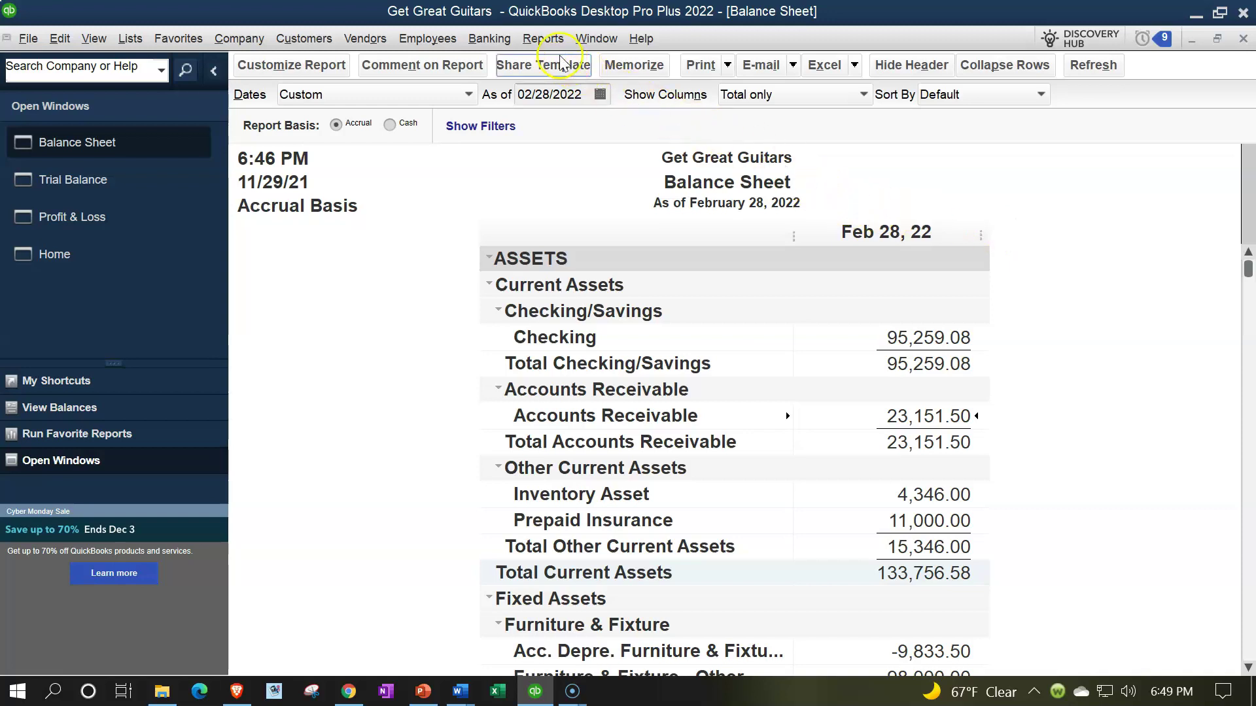
# Step: Open the Customer Balance Detail report and set its date range from 01/01/2022 to 02/28/2022
pyautogui.click(542, 39)
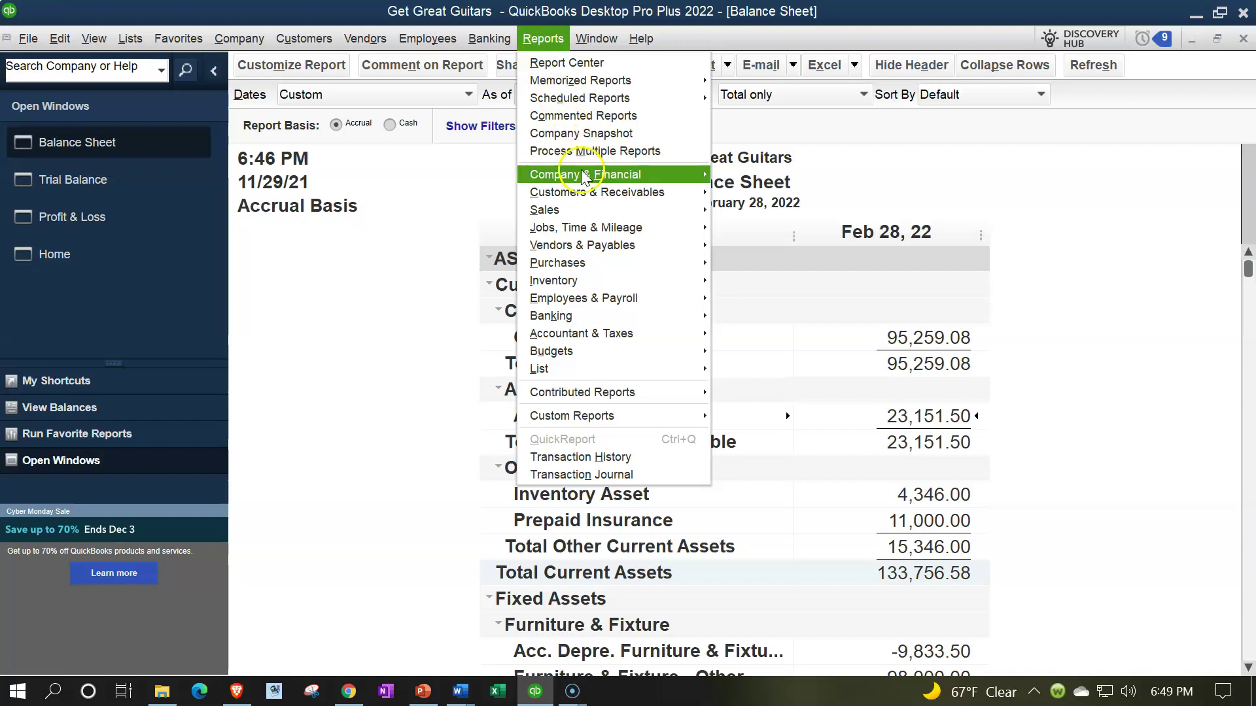
pyautogui.moveTo(703, 193)
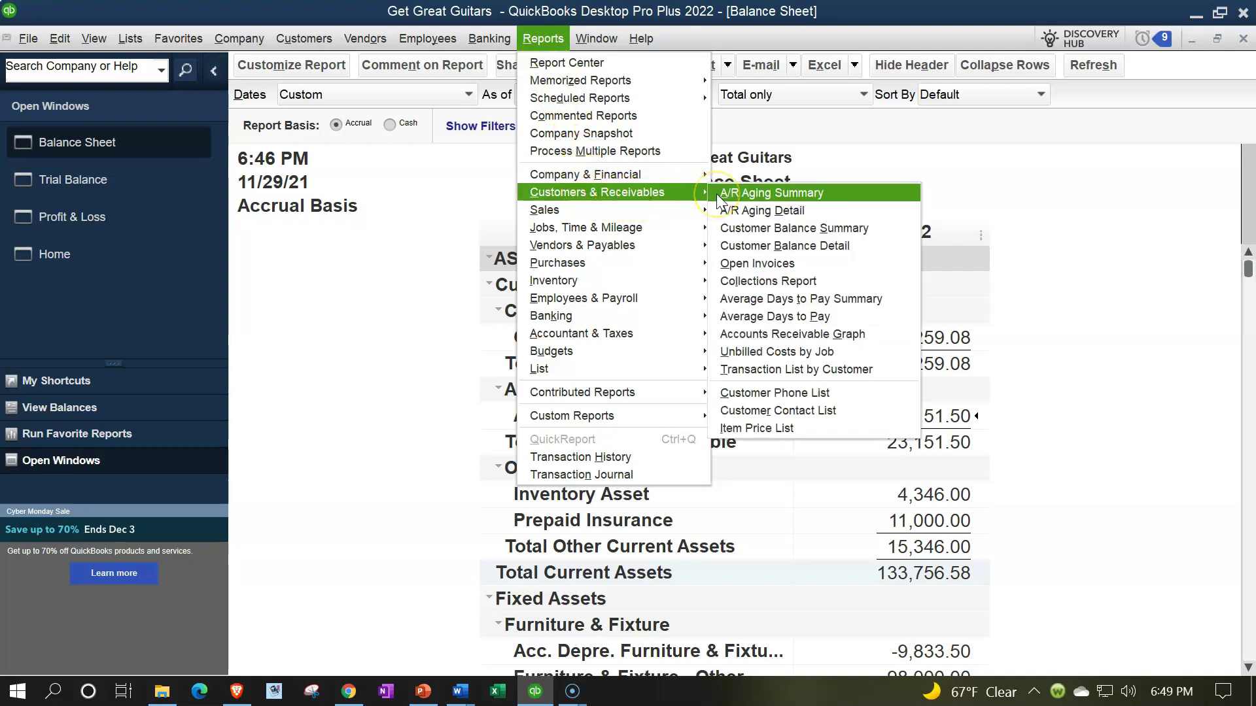
pyautogui.click(735, 245)
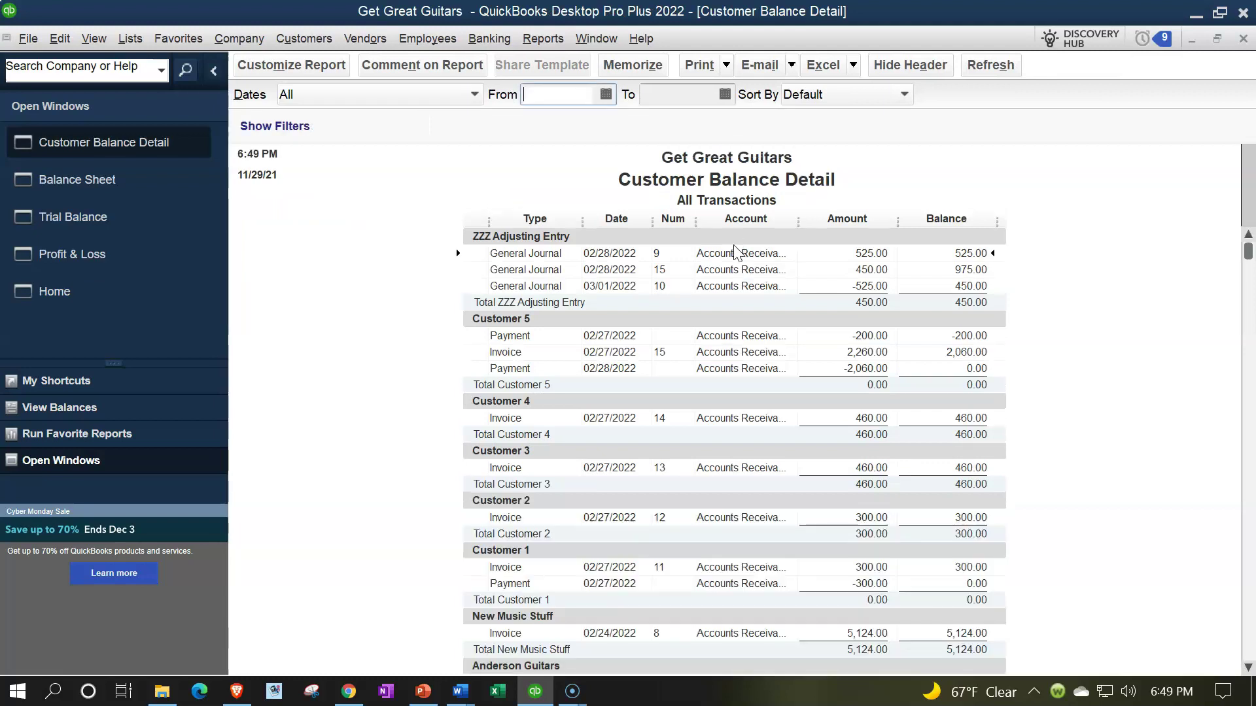
pyautogui.write('01/01/2022')
pyautogui.press('Tab')
pyautogui.write('02')
pyautogui.write('/28/2022')
pyautogui.press('Tab')
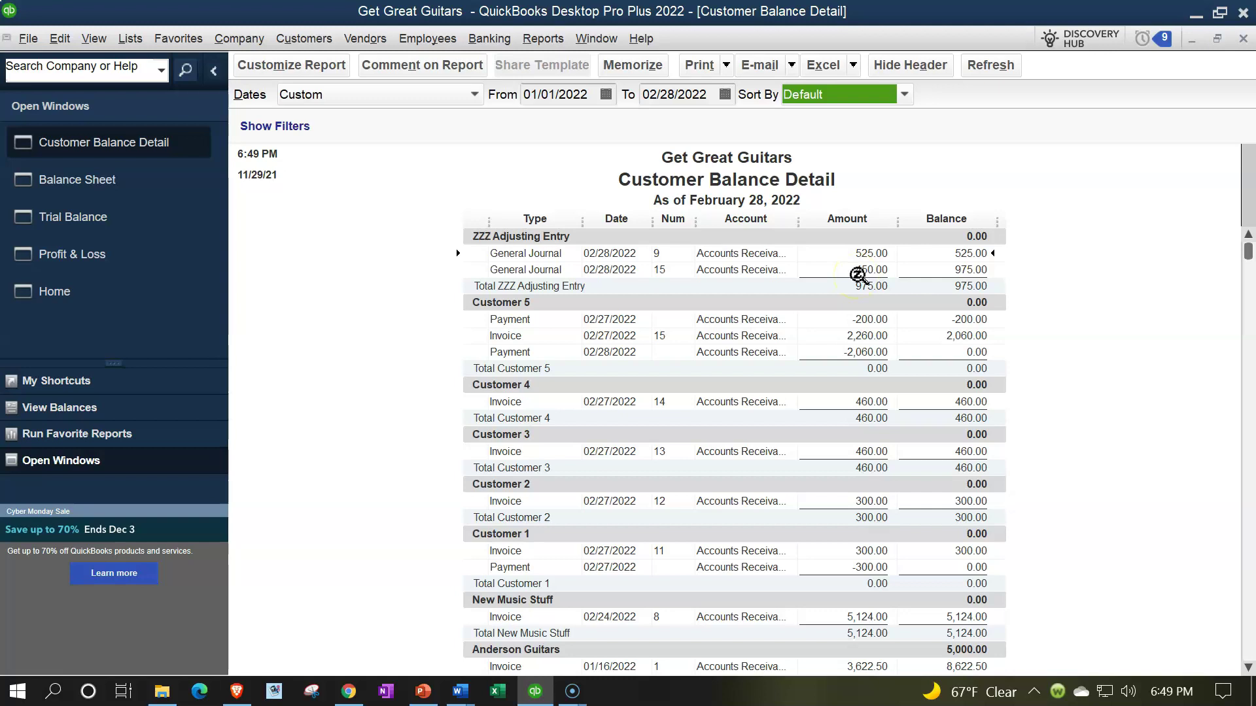
# Step: Examine each customer's invoices, payments and balance in the Customer Balance Detail, including negative balances, the ZZZ Adjusting Entry and the report total
pyautogui.scroll(-2, 858, 276)
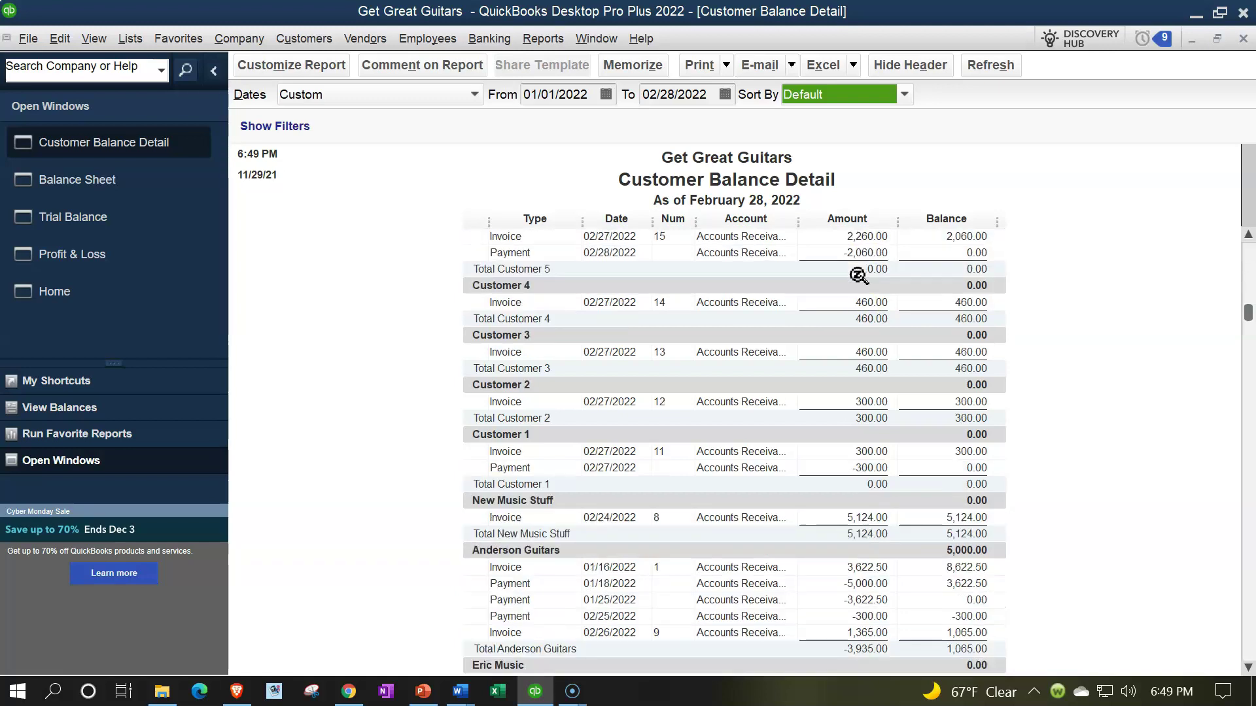
pyautogui.scroll(-6, 858, 275)
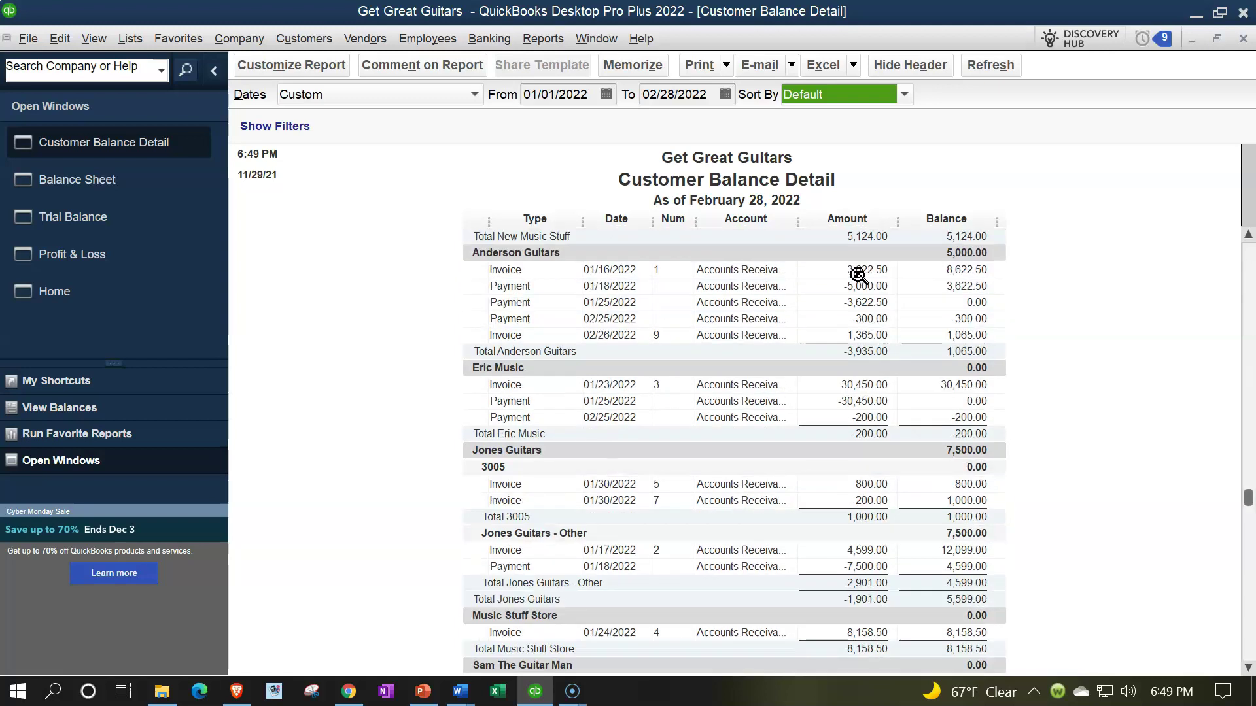
pyautogui.scroll(-1, 858, 275)
pyautogui.click(876, 368)
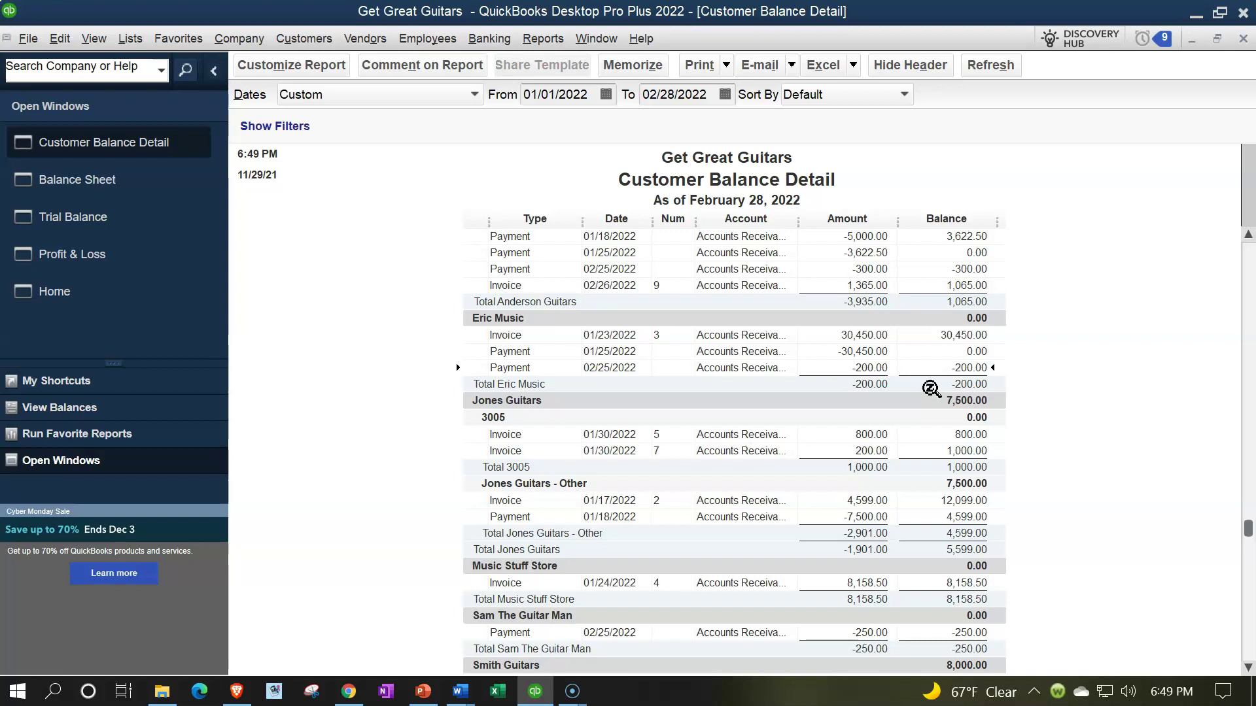
pyautogui.scroll(-4, 931, 389)
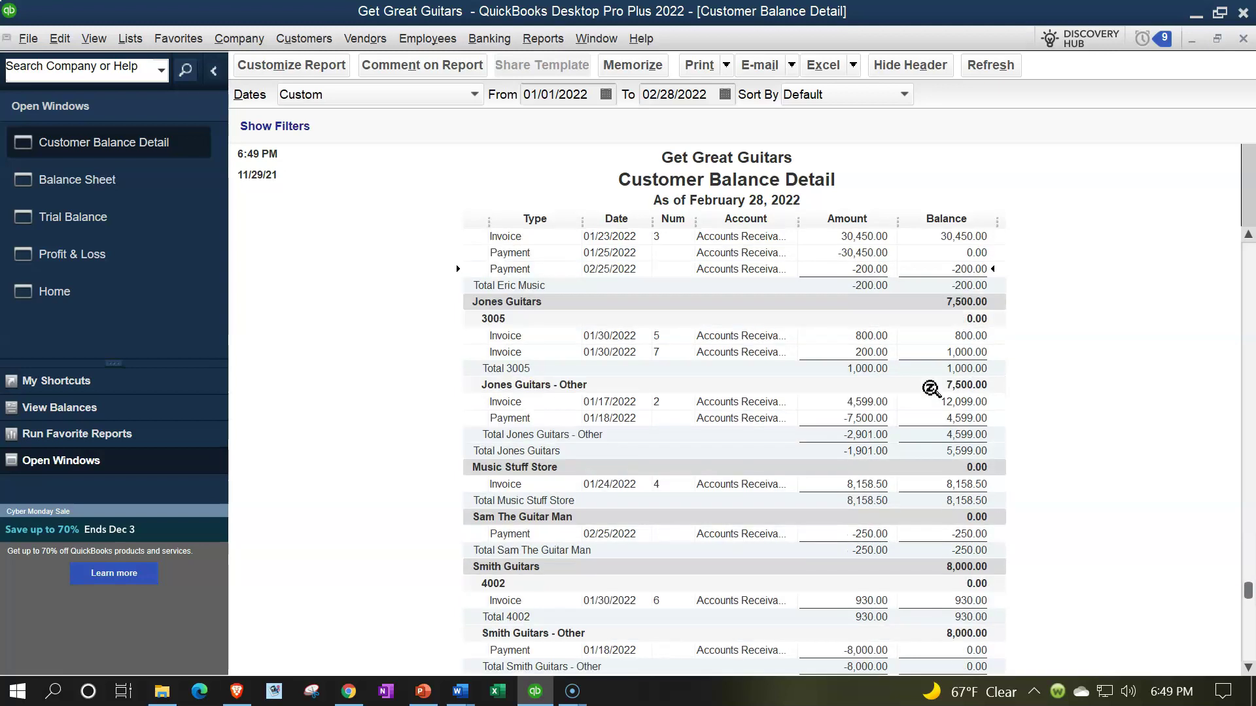
pyautogui.click(876, 433)
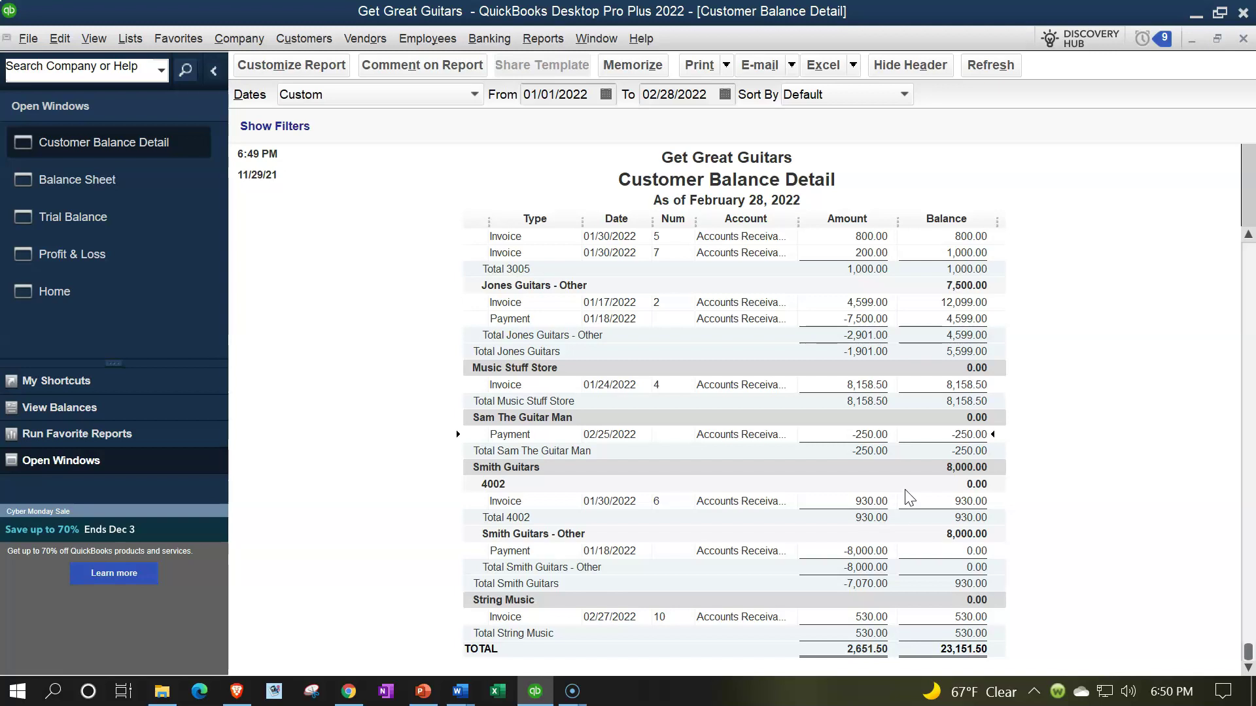
pyautogui.scroll(15, 909, 497)
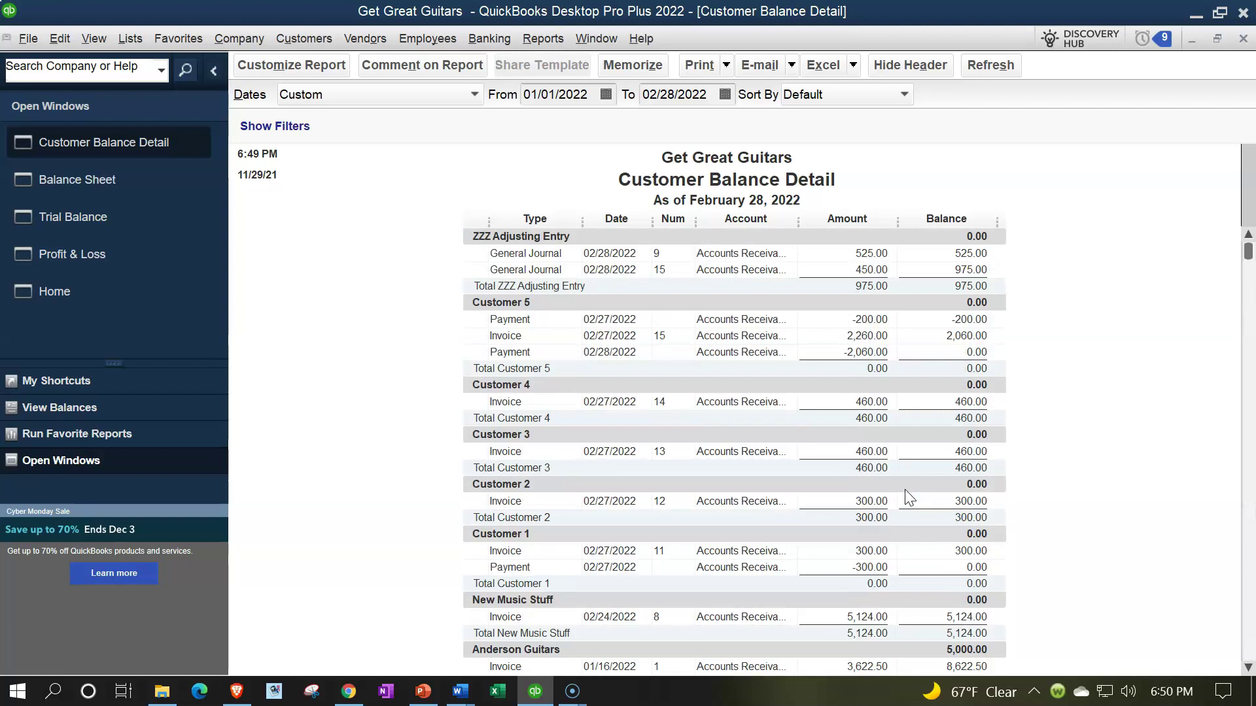
pyautogui.click(867, 268)
pyautogui.click(873, 321)
pyautogui.scroll(-12, 873, 321)
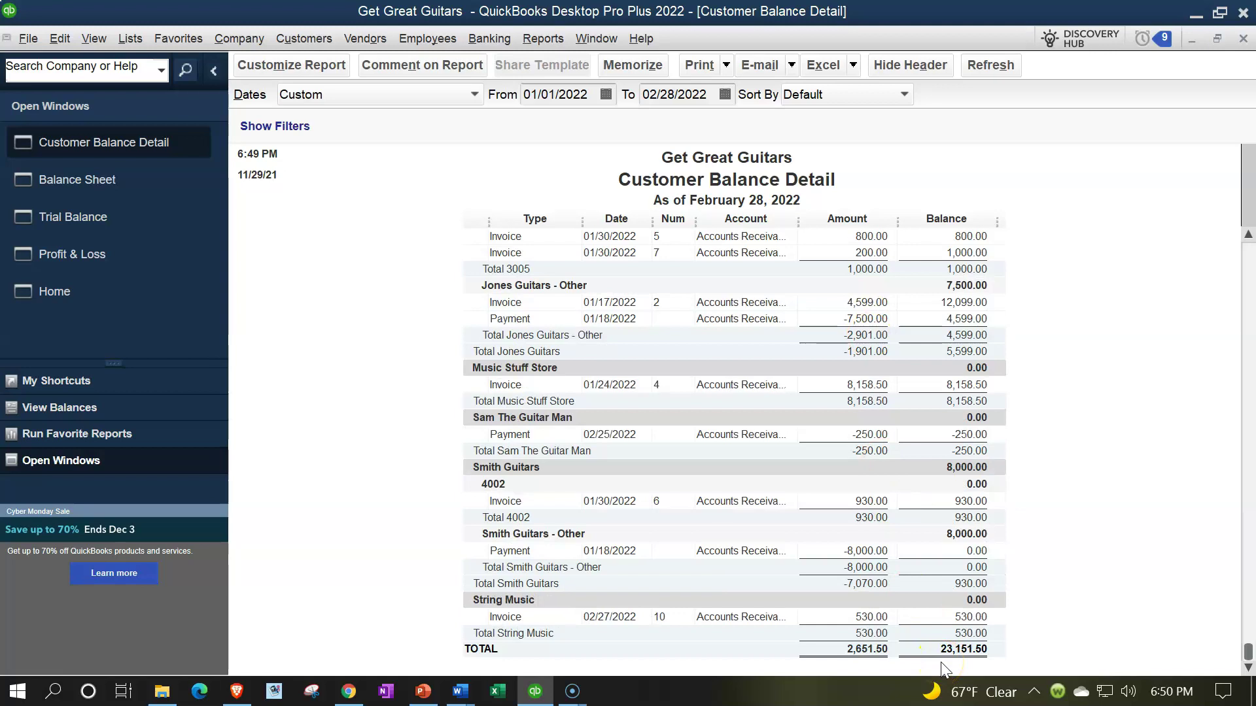
# Step: From the Balance Sheet's Accounts Receivable, drill down to the 450.00 adjusting journal entry dated 02/28/2022, review it, and return to the Balance Sheet
pyautogui.click(102, 180)
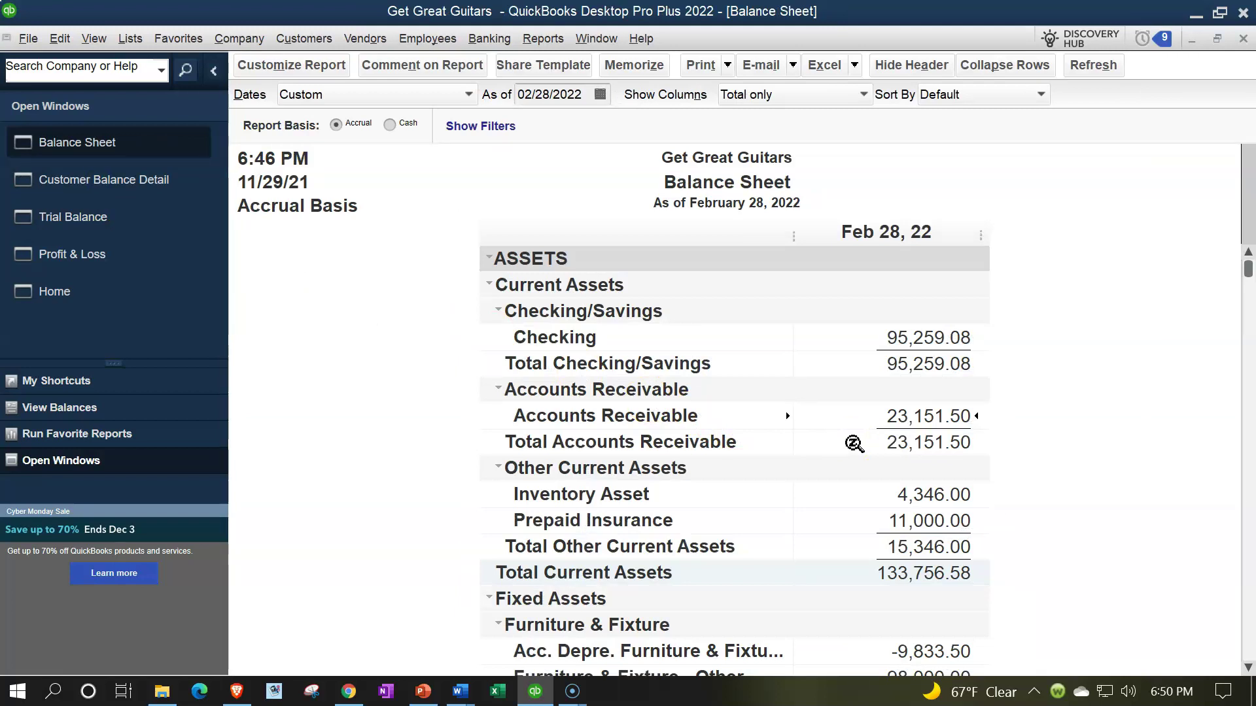
pyautogui.click(896, 419)
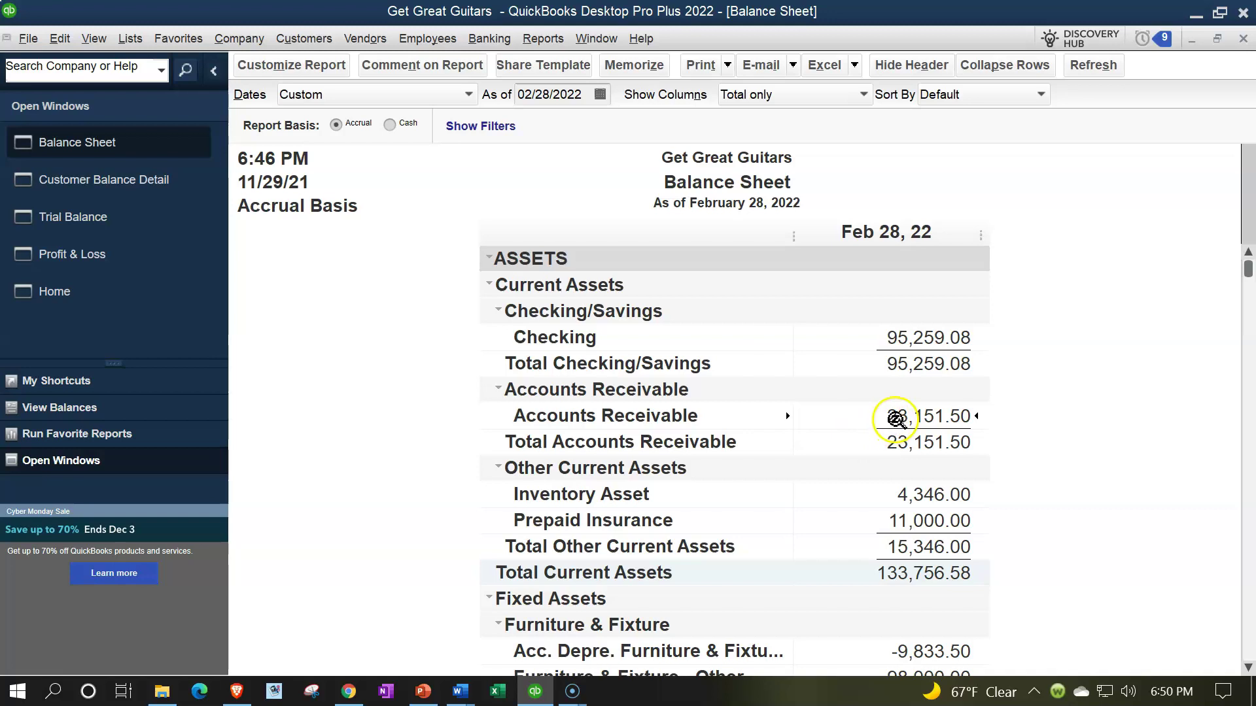
pyautogui.click(896, 419)
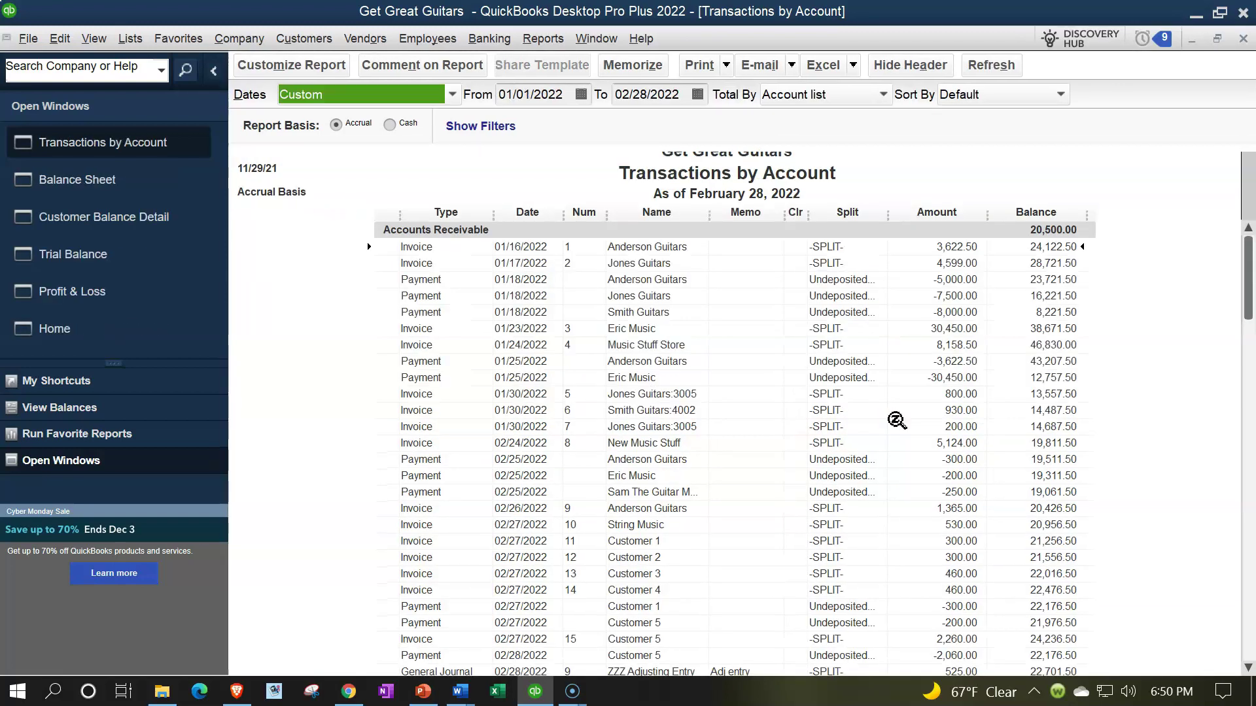
pyautogui.scroll(-2, 896, 419)
pyautogui.click(946, 630)
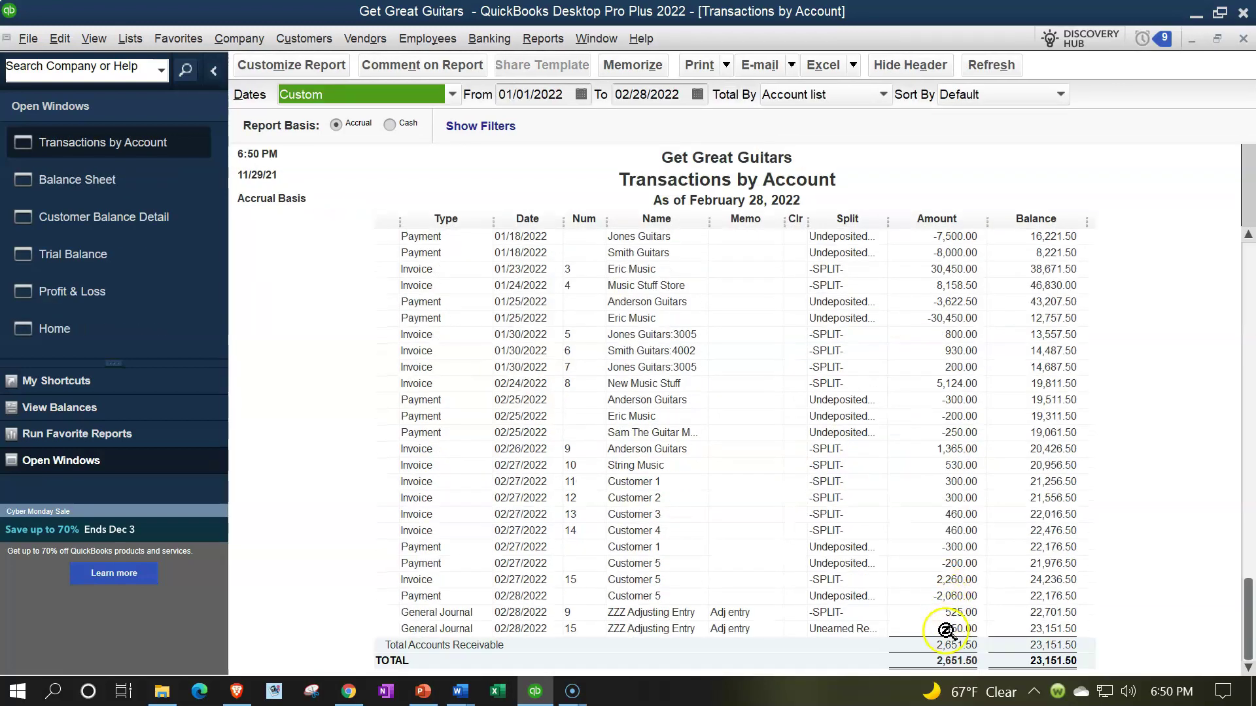
pyautogui.click(946, 630)
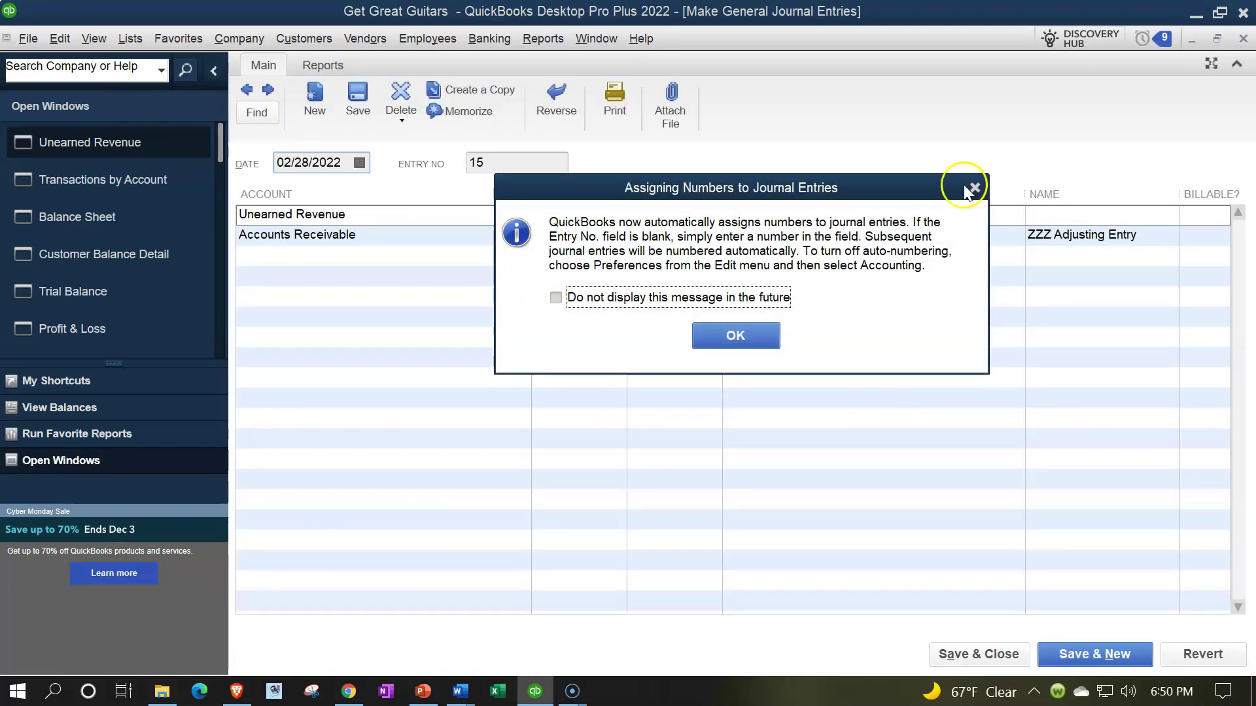
pyautogui.click(970, 188)
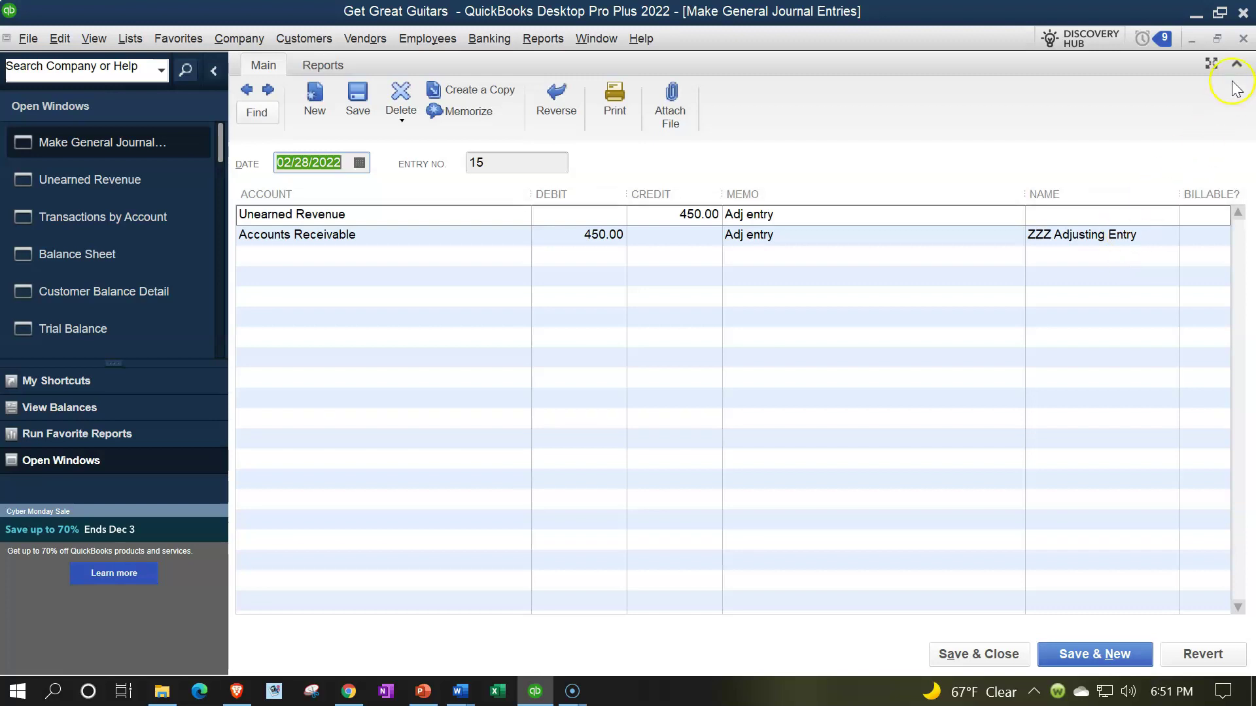
pyautogui.click(1243, 38)
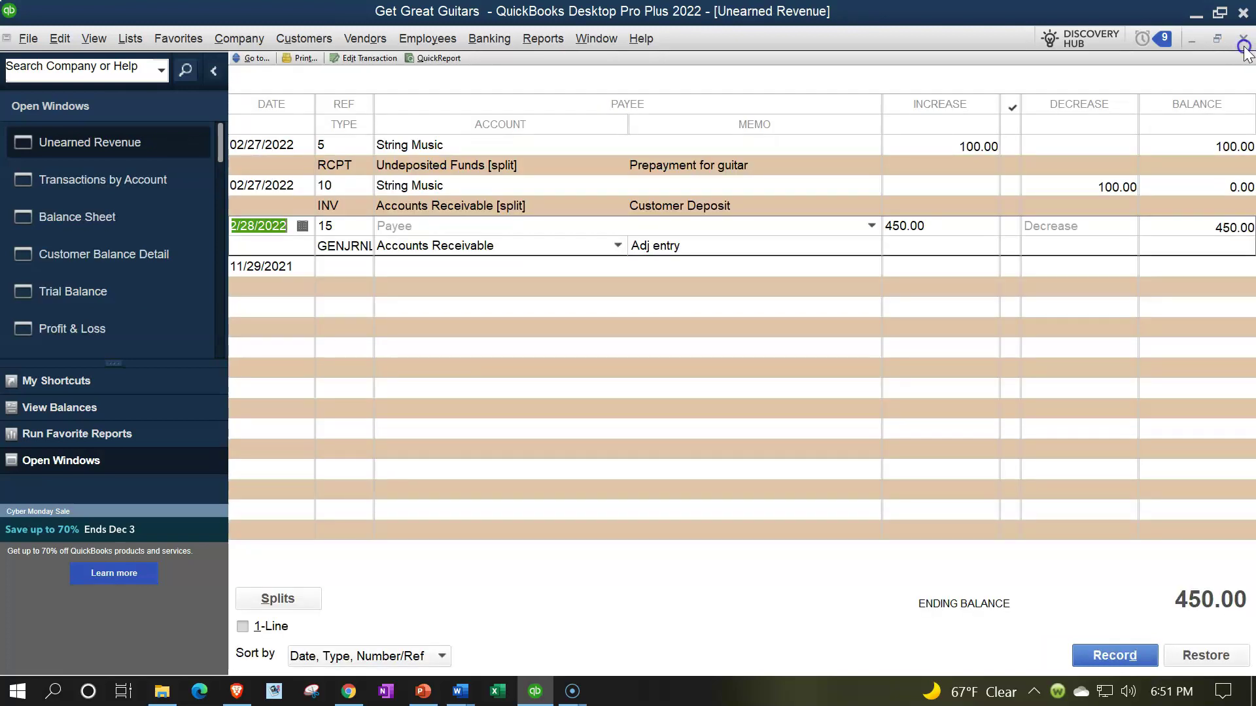
pyautogui.click(1243, 39)
pyautogui.click(1244, 40)
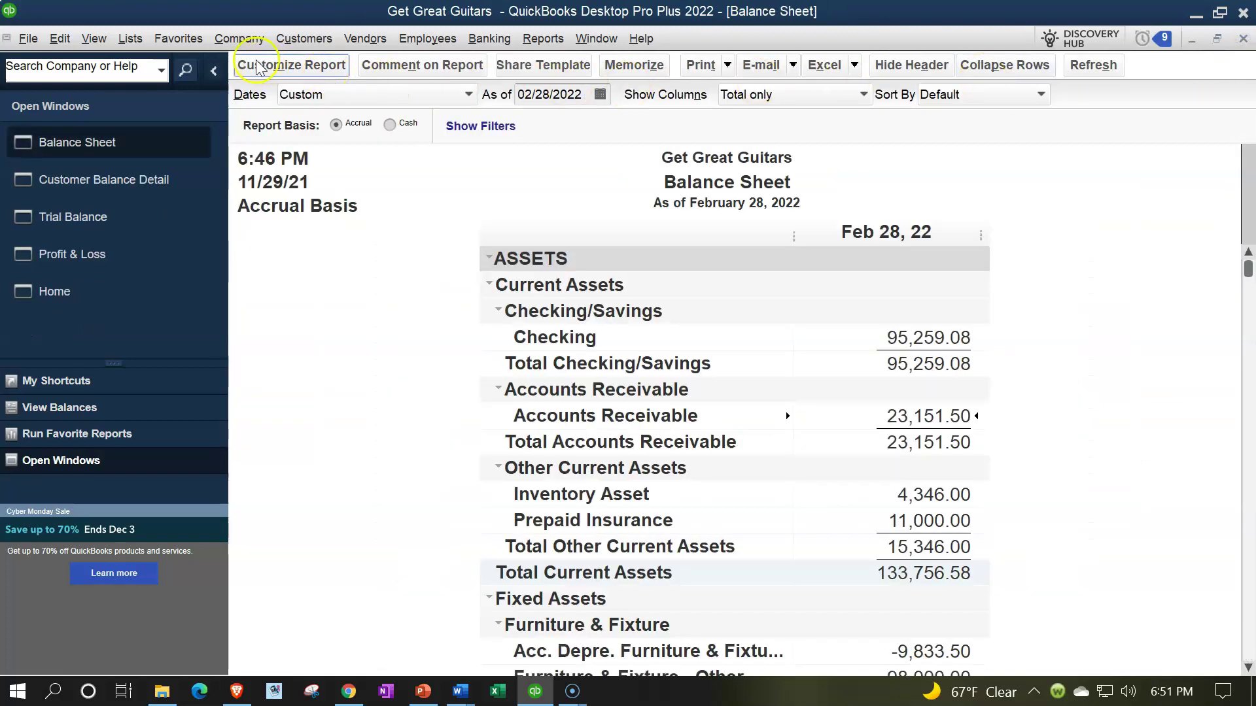
# Step: Open the Unearned Revenue register from the Chart of Accounts and collapse the open windows list for more room
pyautogui.click(238, 41)
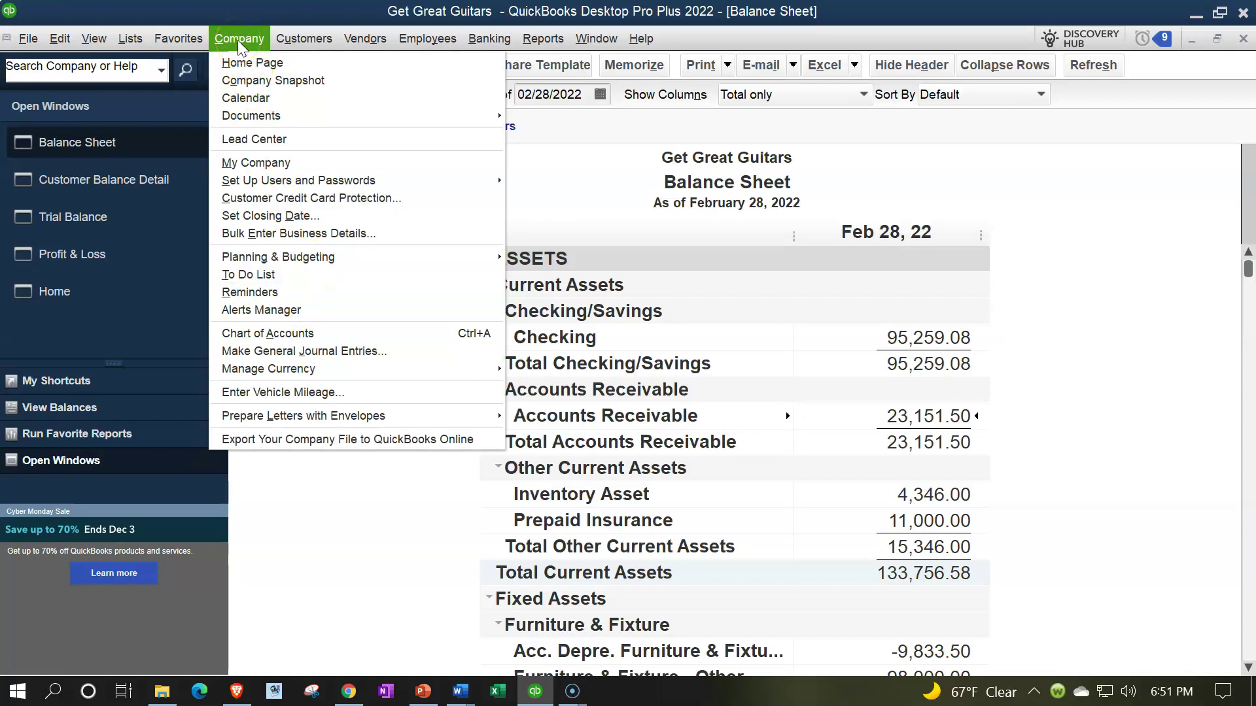
pyautogui.click(134, 40)
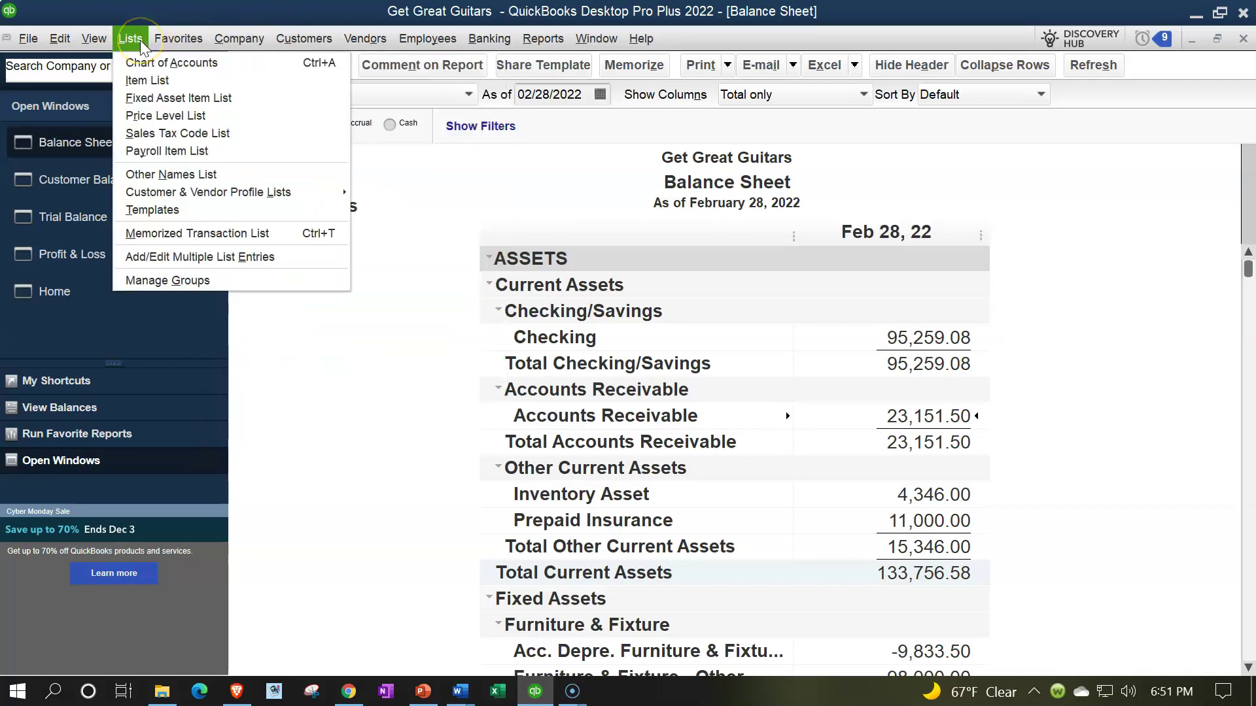
pyautogui.click(141, 62)
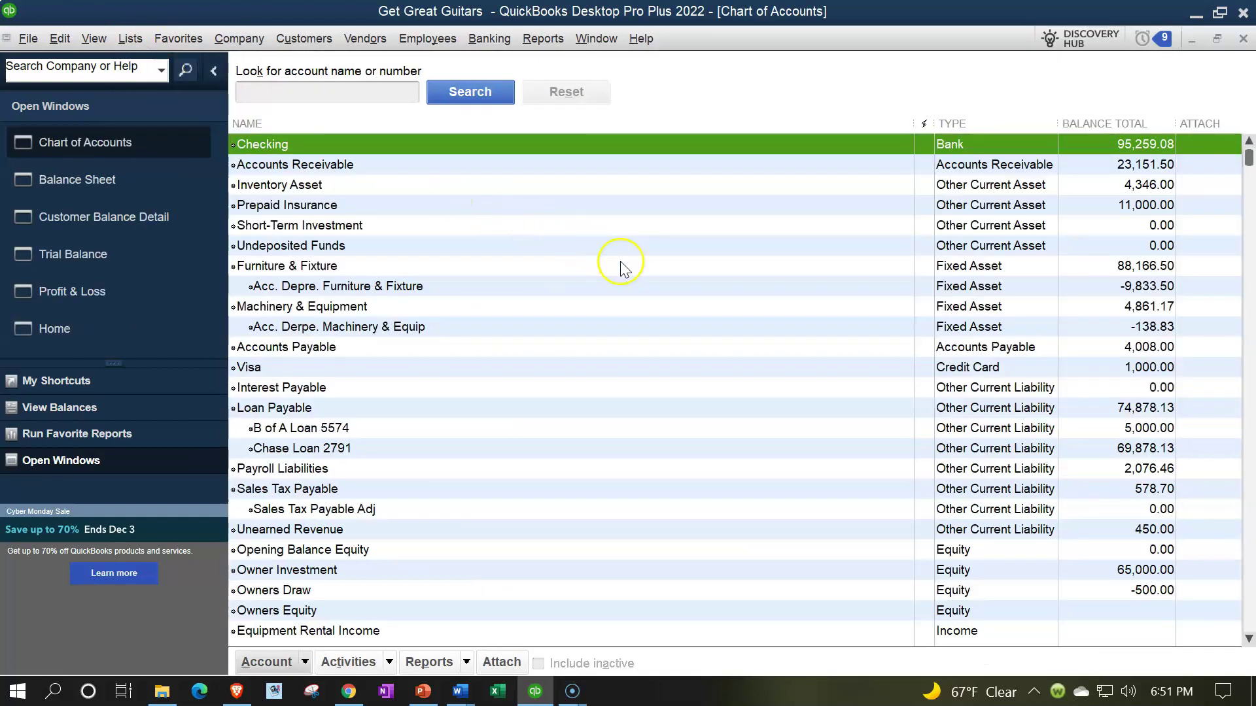
pyautogui.click(595, 175)
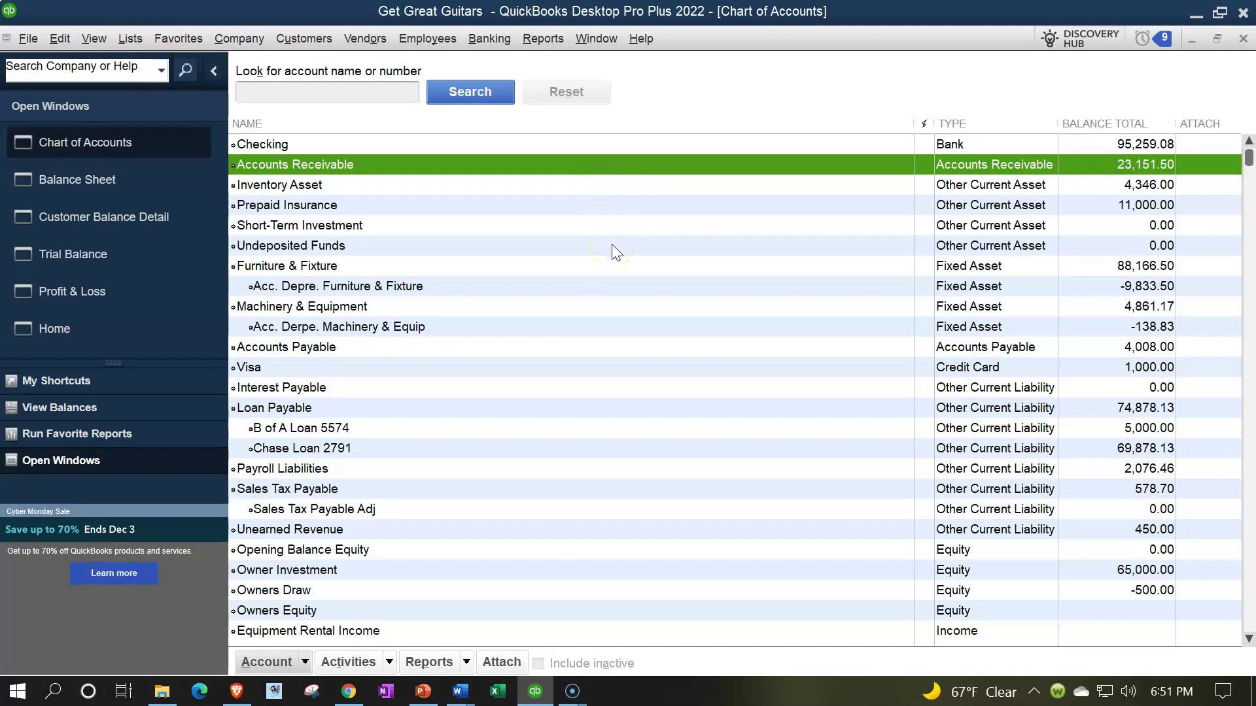
pyautogui.click(432, 531)
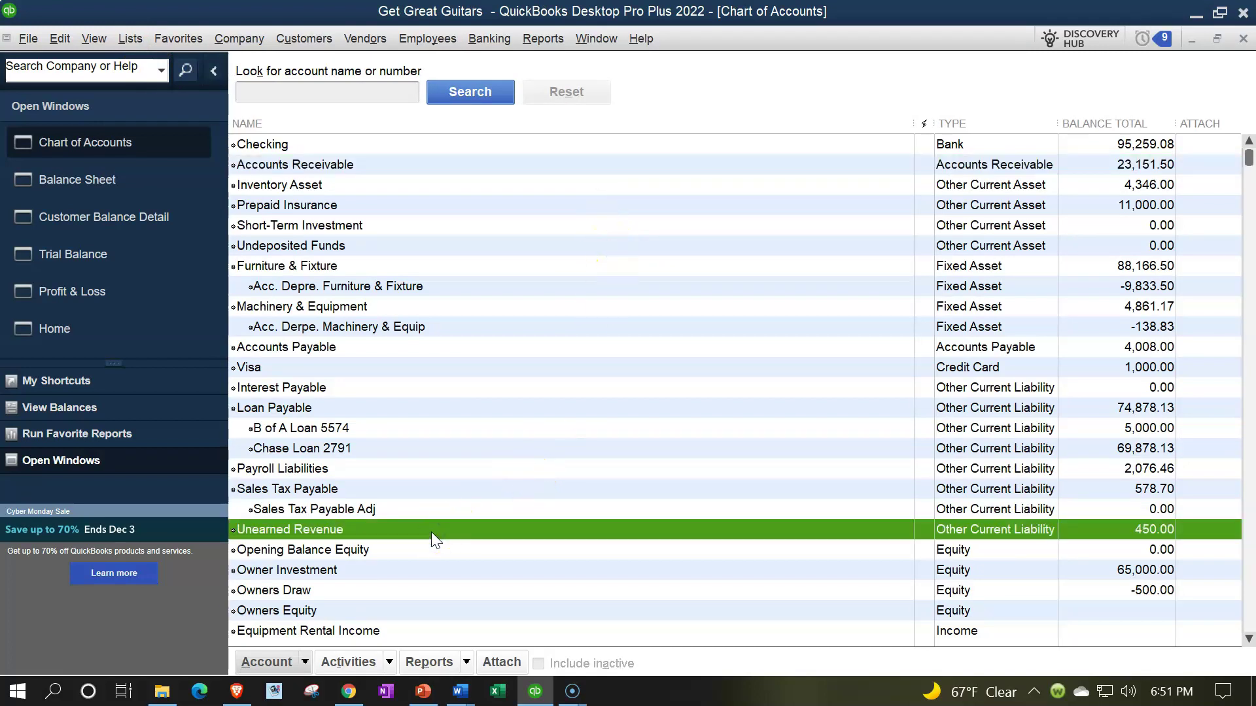
pyautogui.doubleClick(430, 532)
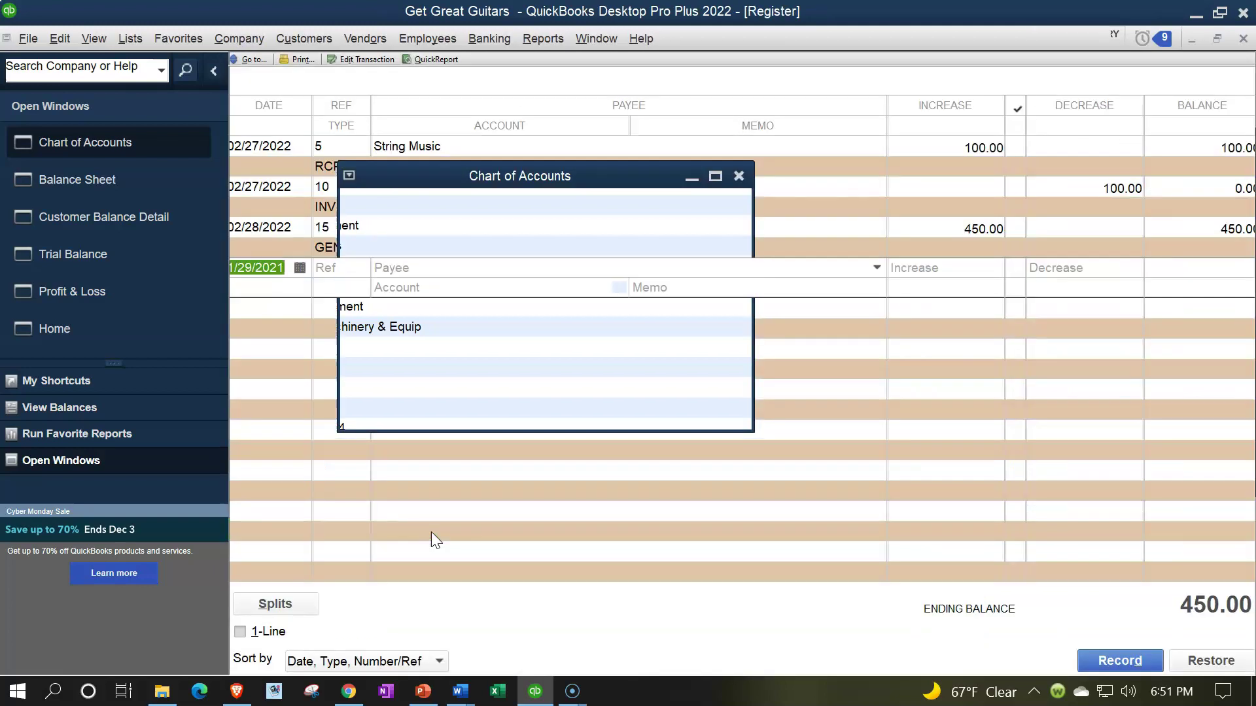
pyautogui.click(216, 73)
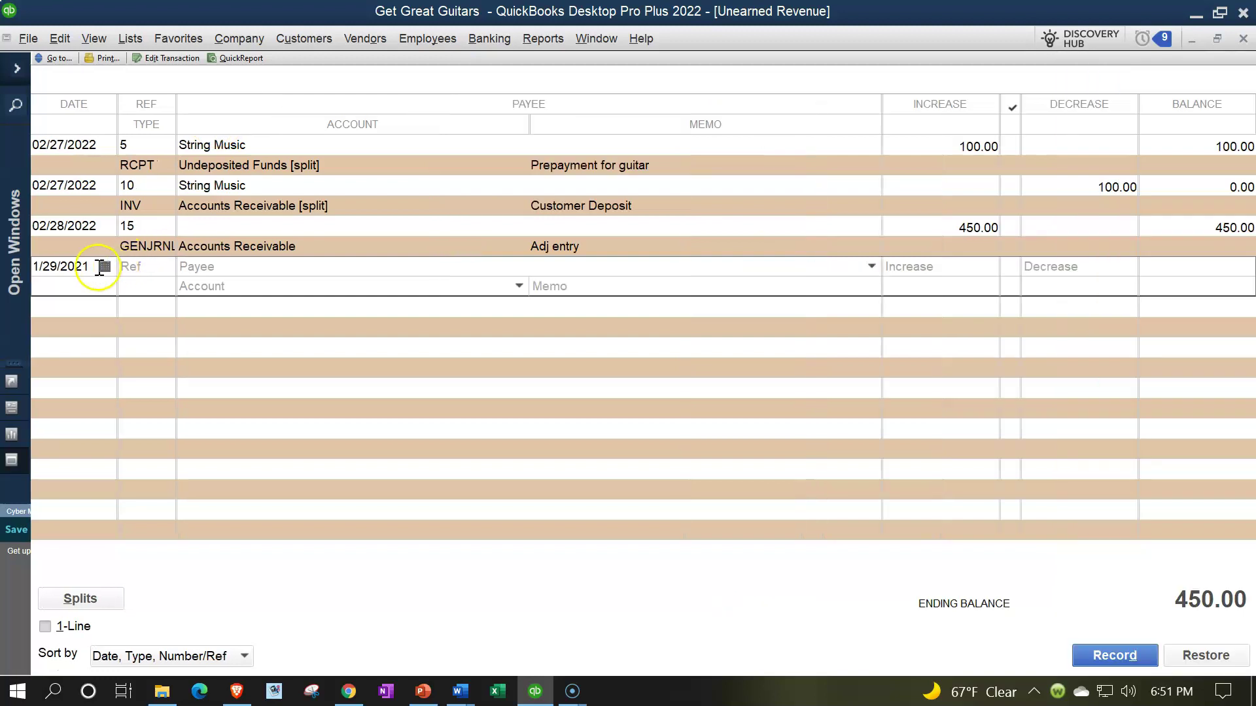
# Step: Start a new Unearned Revenue register entry dated 03/01/2022 with a decrease of 450
pyautogui.click(87, 268)
pyautogui.moveTo(87, 267); pyautogui.dragTo(14, 270)
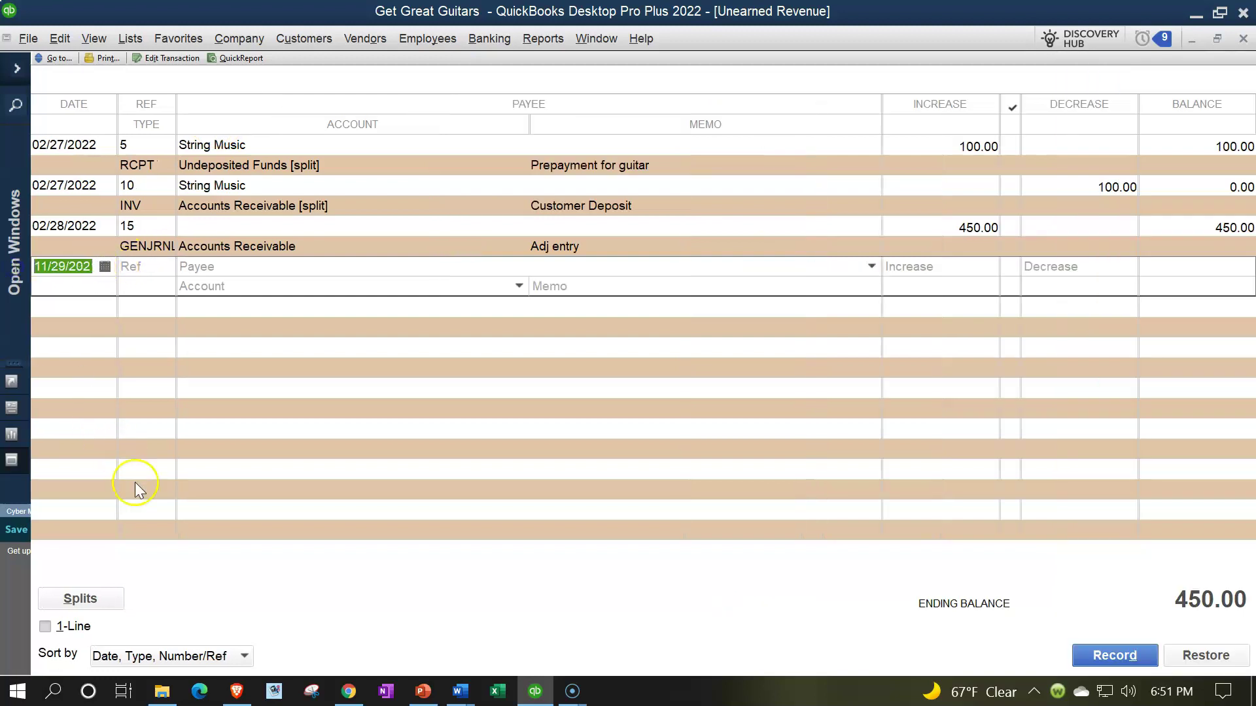
pyautogui.write('03/01/2022')
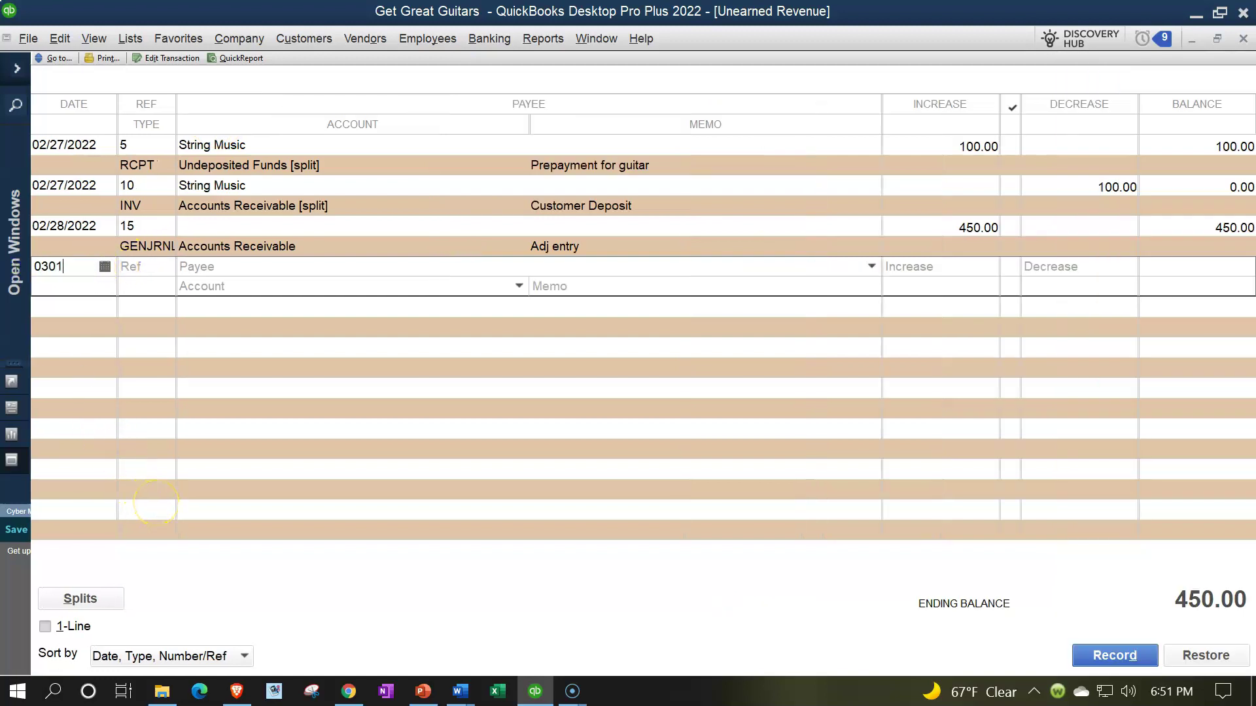
pyautogui.press('Tab')
pyautogui.press('Tab')
pyautogui.press('Tab')
pyautogui.press('Tab')
pyautogui.press('Tab')
pyautogui.write('450')
pyautogui.press('Tab')
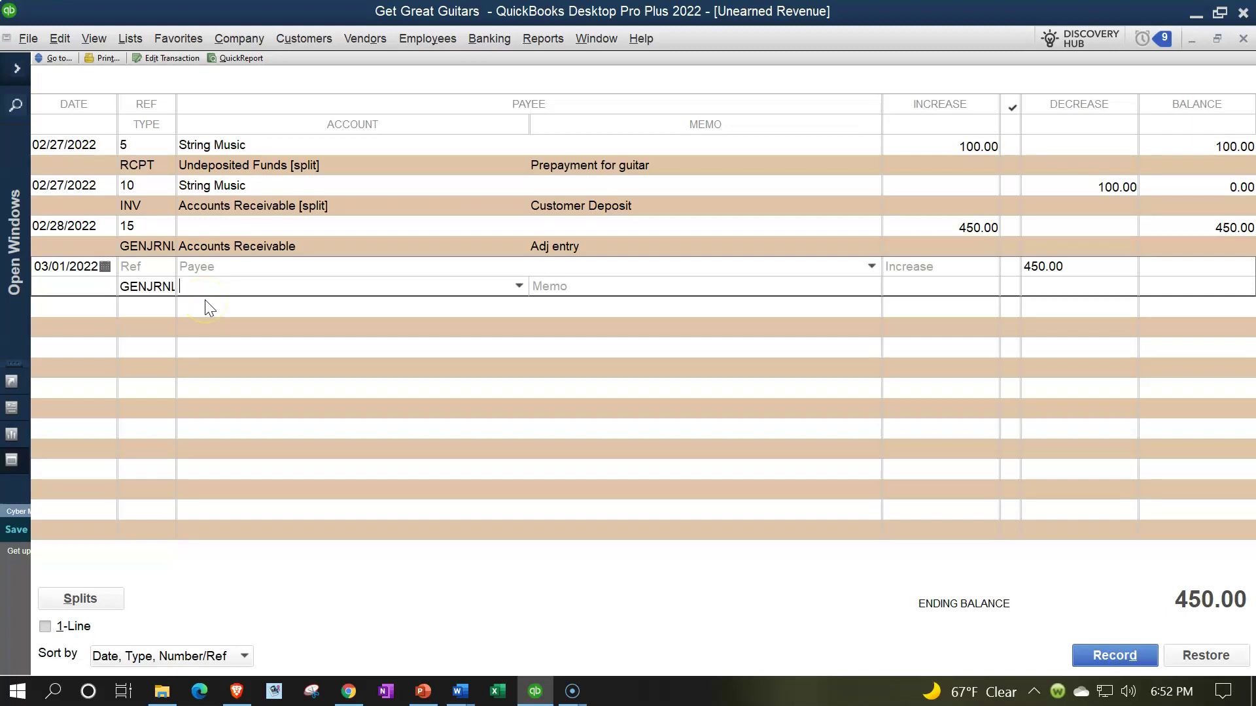
# Step: Split the 03/01/2022 register entry and allocate the 450.00 to Accounts Receivable
pyautogui.click(104, 600)
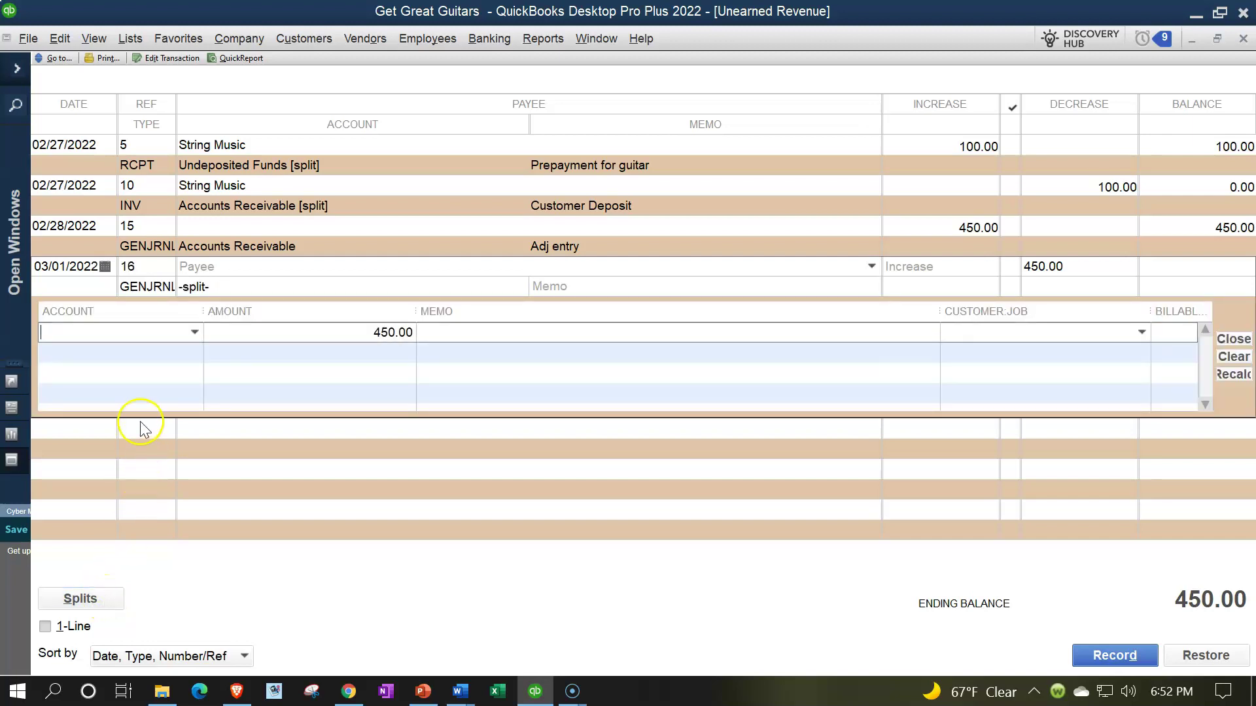
pyautogui.write('Account')
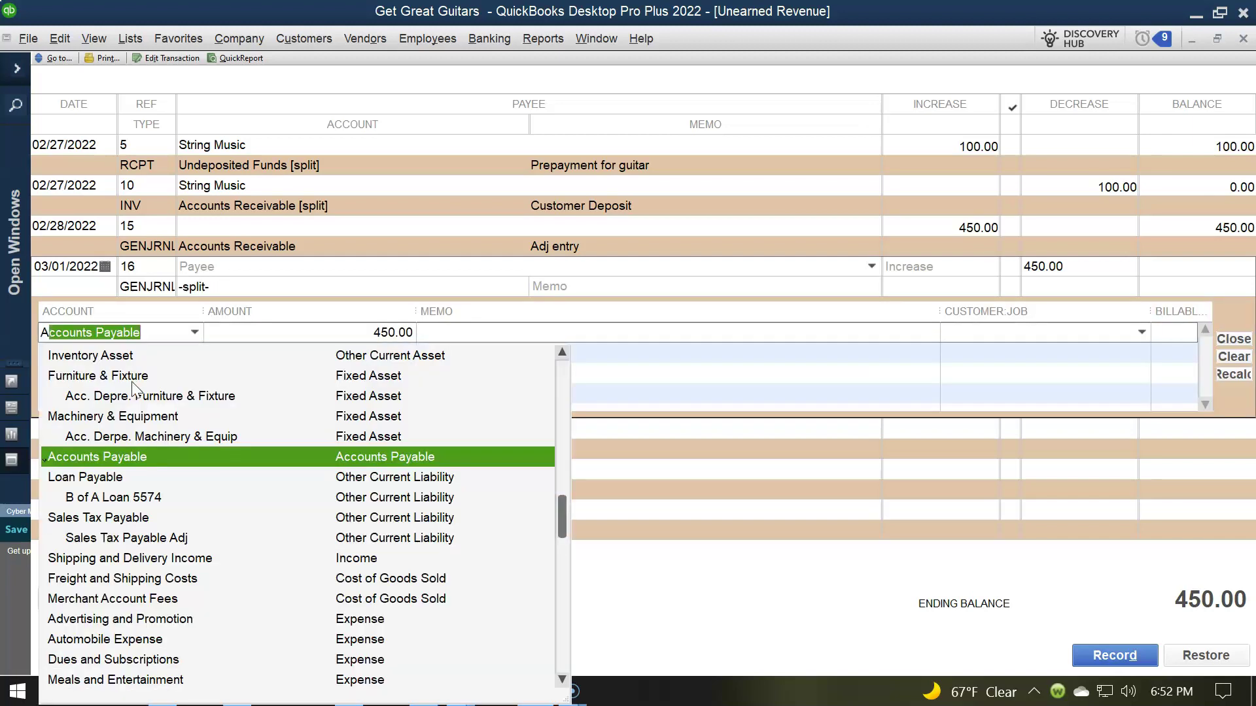
pyautogui.write('s Receiv')
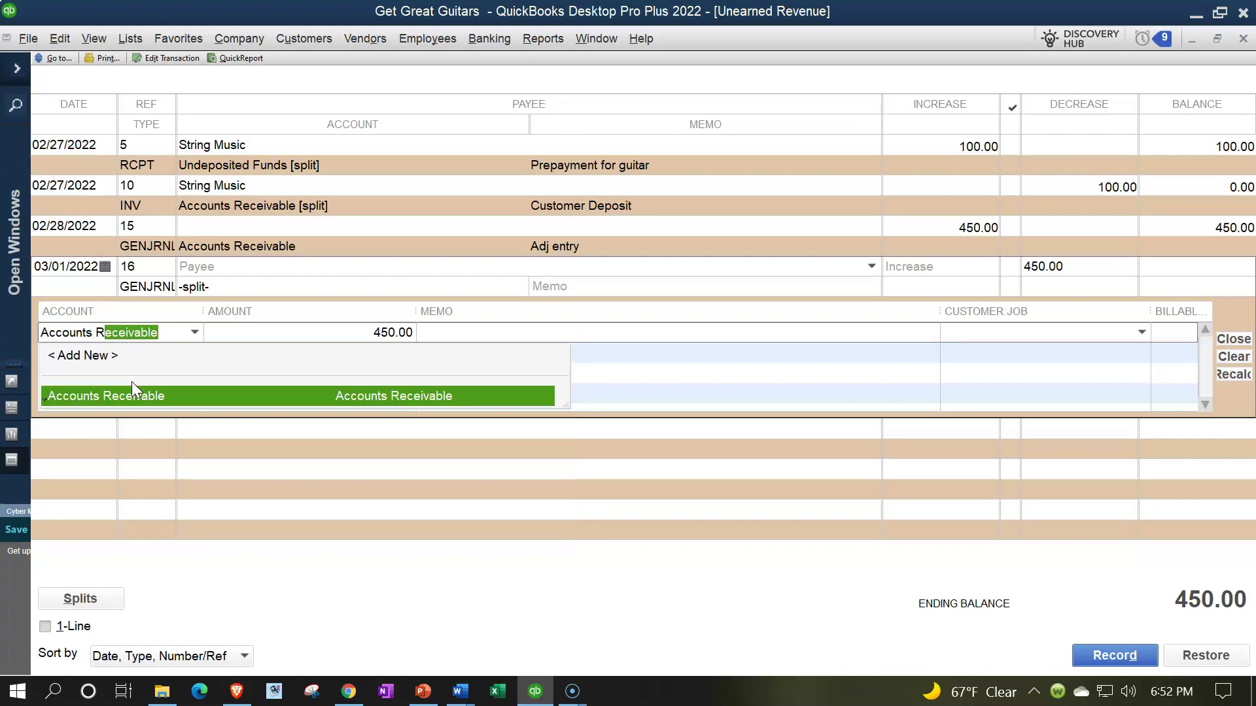
pyautogui.press('Tab')
pyautogui.press('Tab')
# Step: Enter the memo "Adj entry" on the Accounts Receivable split line and copy it to the main entry's memo
pyautogui.write('Adj ')
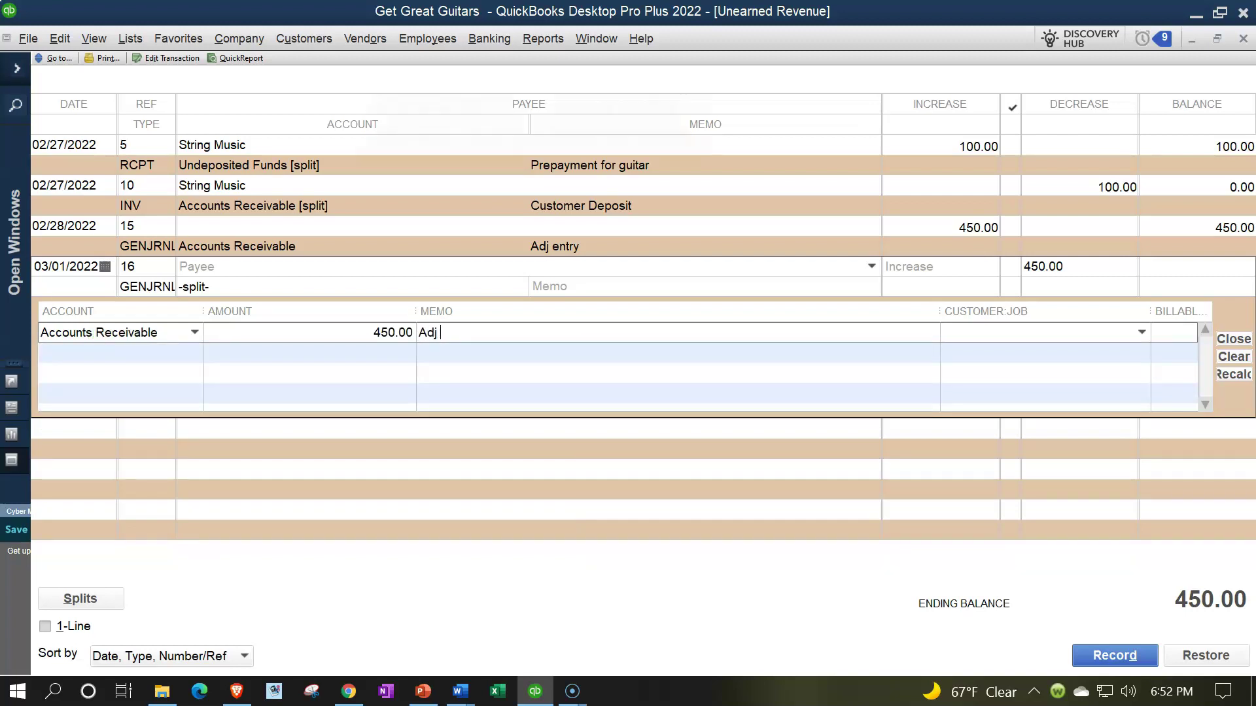
pyautogui.write('entry')
pyautogui.hotkey('shift', 'Home')
pyautogui.hotkey('ctrl', 'c')
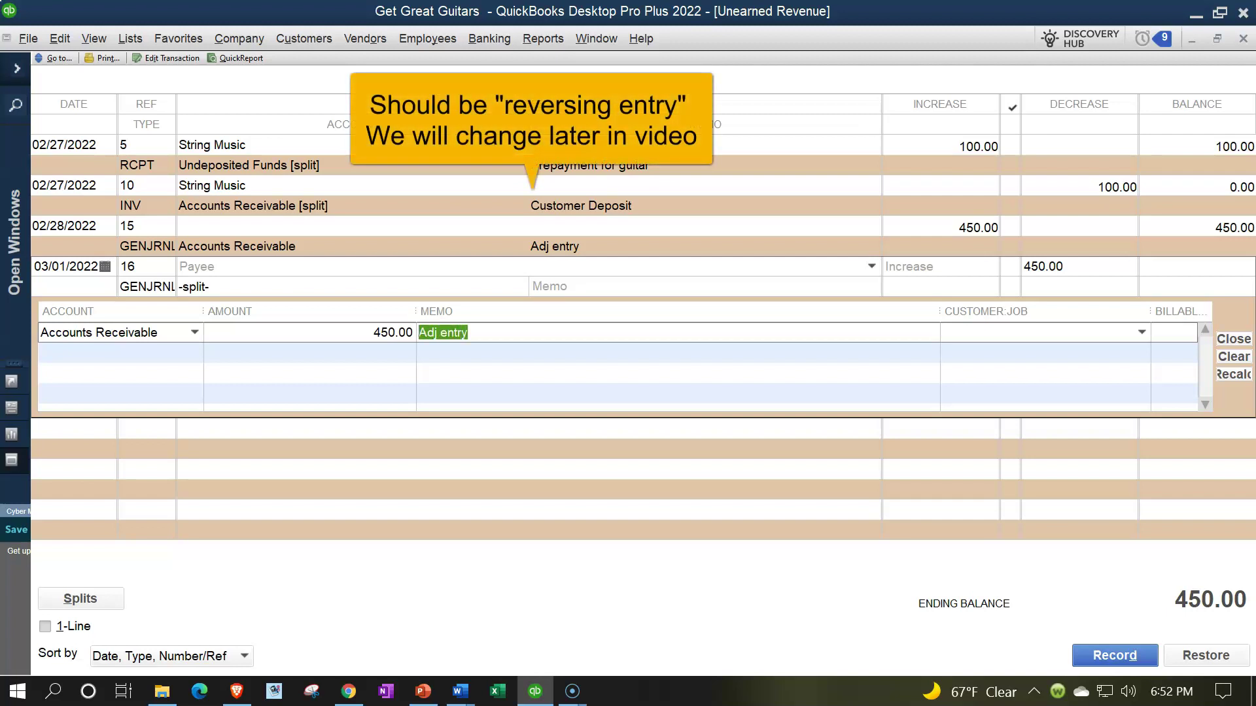
pyautogui.click(556, 286)
pyautogui.hotkey('ctrl', 'v')
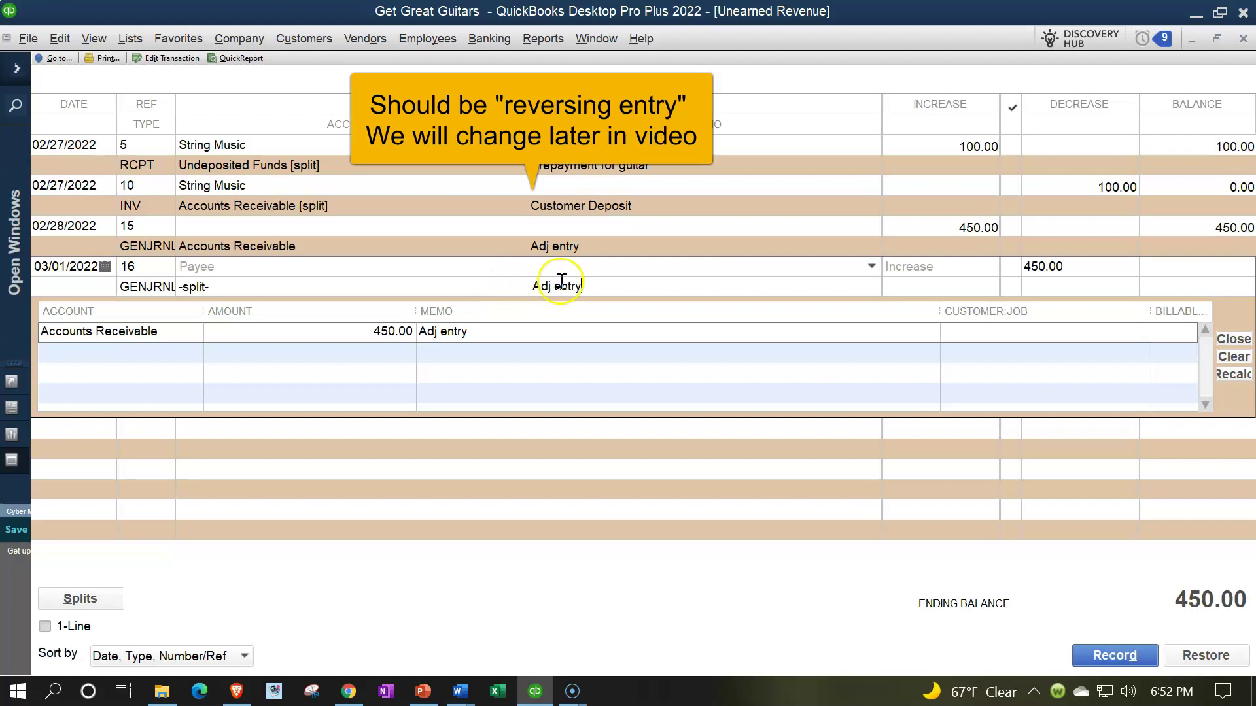
# Step: Assign ZZZ Adjusting Entry as the split line's customer and record the 03/01/2022 entry
pyautogui.click(968, 329)
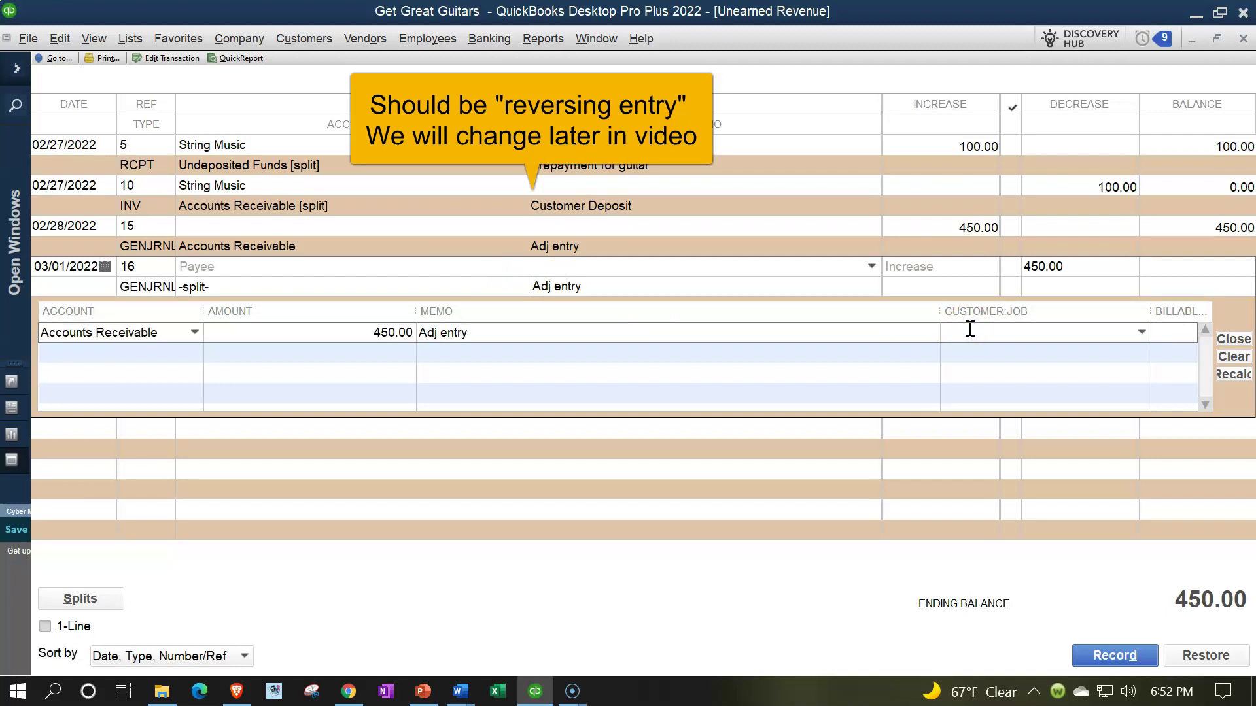
pyautogui.write('Z')
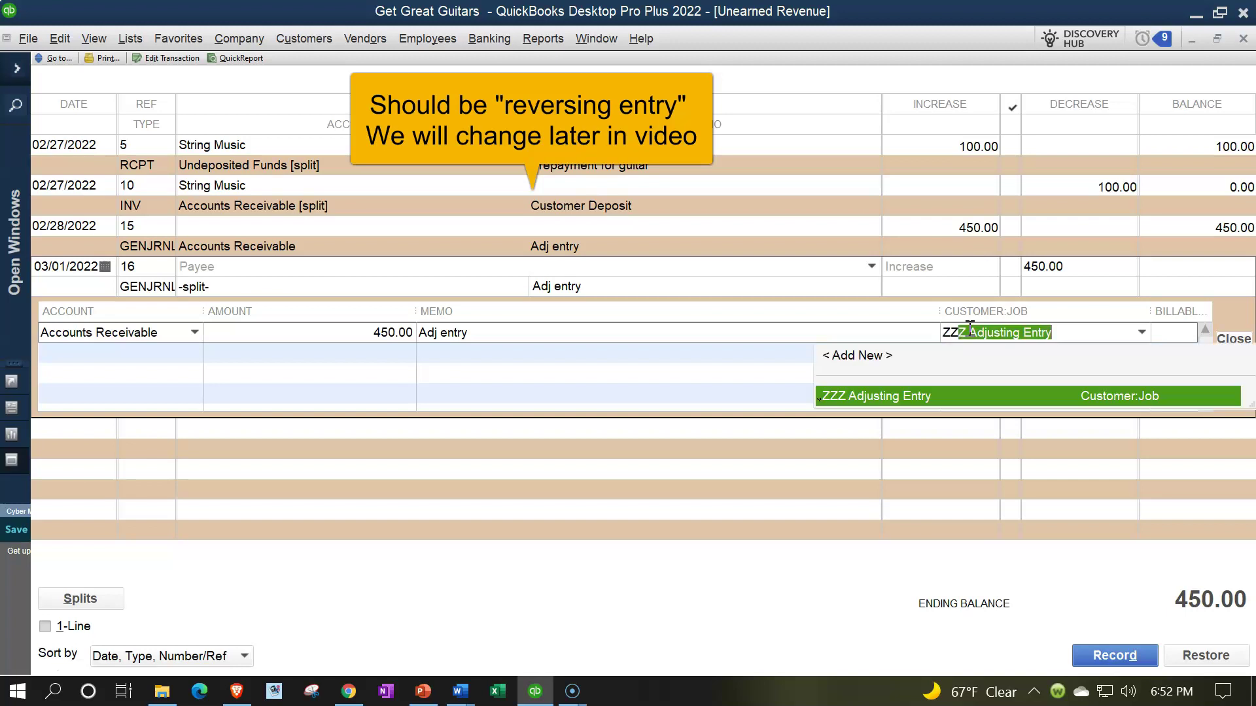
pyautogui.write('Z Adjusting Entry')
pyautogui.press('Tab')
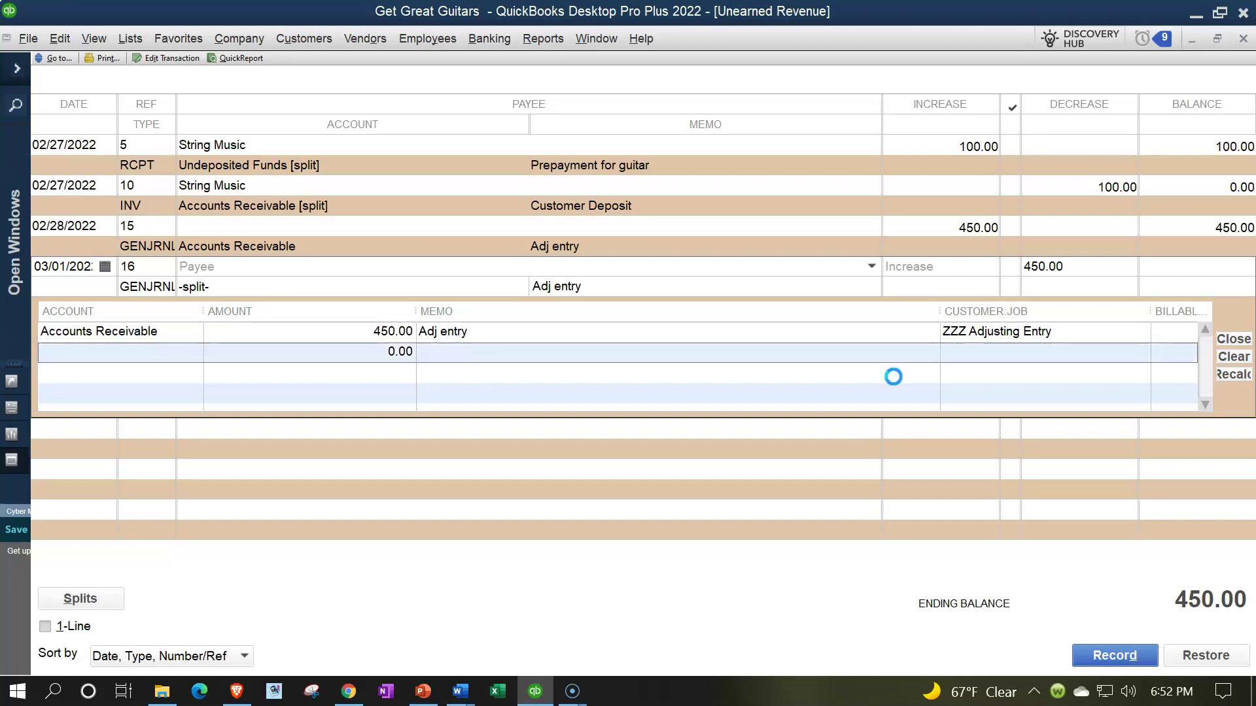
pyautogui.press('Return')
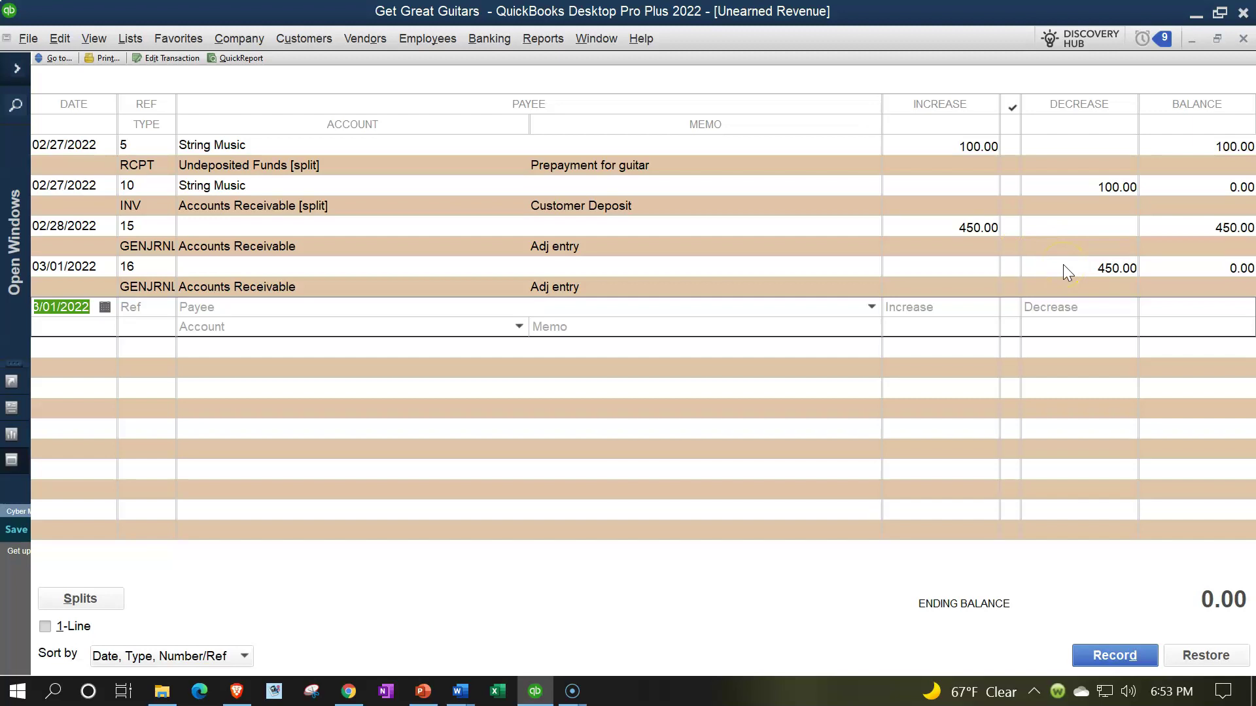
# Step: Expand the open windows list and close the Unearned Revenue register and Chart of Accounts to return to the Balance Sheet
pyautogui.click(20, 70)
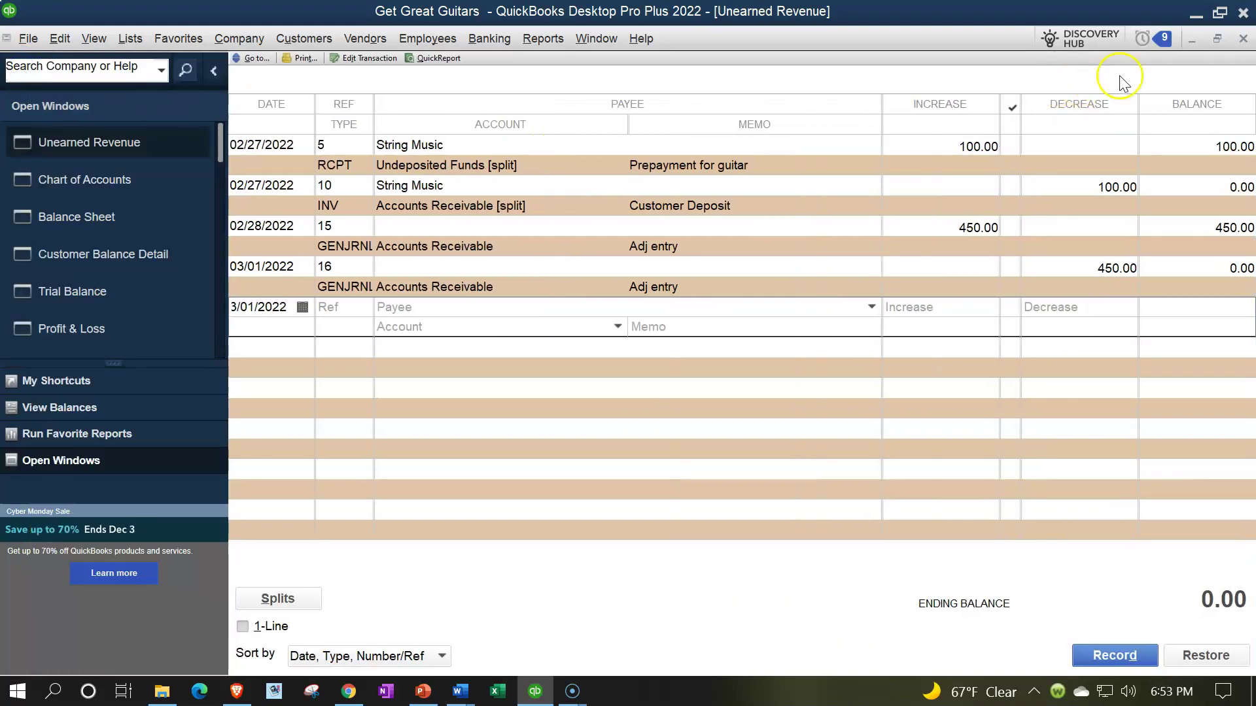
pyautogui.click(1243, 39)
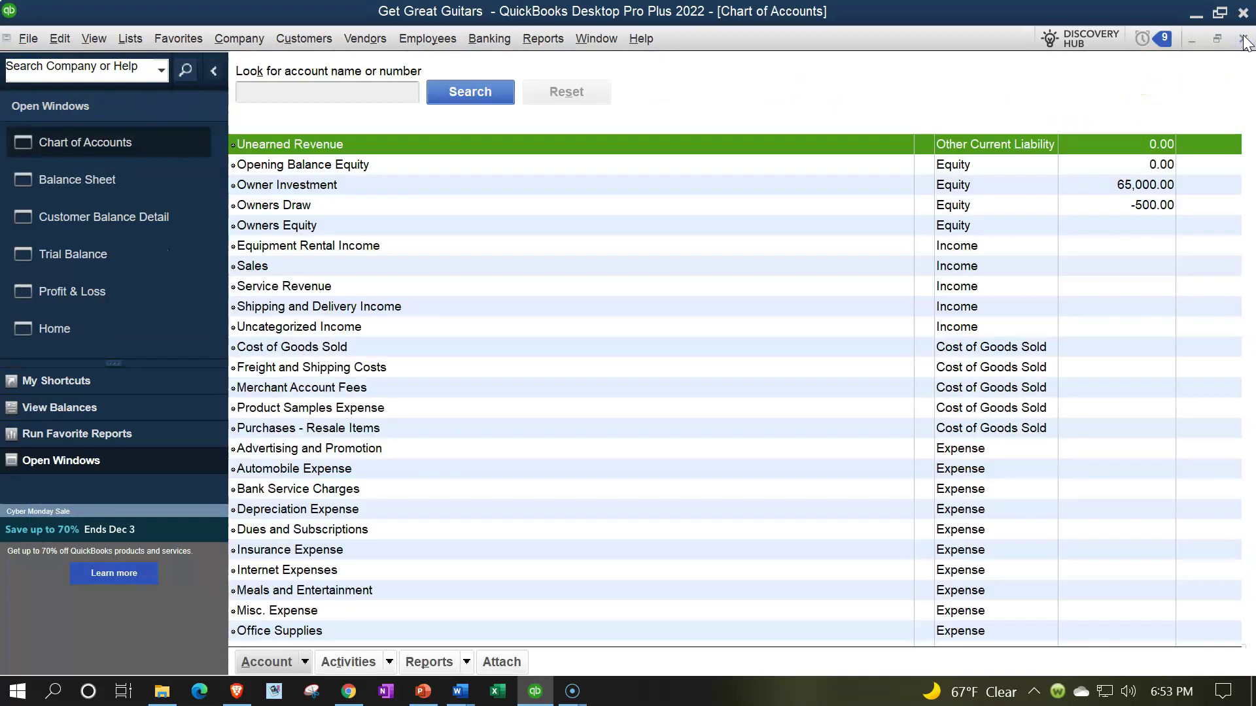
pyautogui.click(1244, 39)
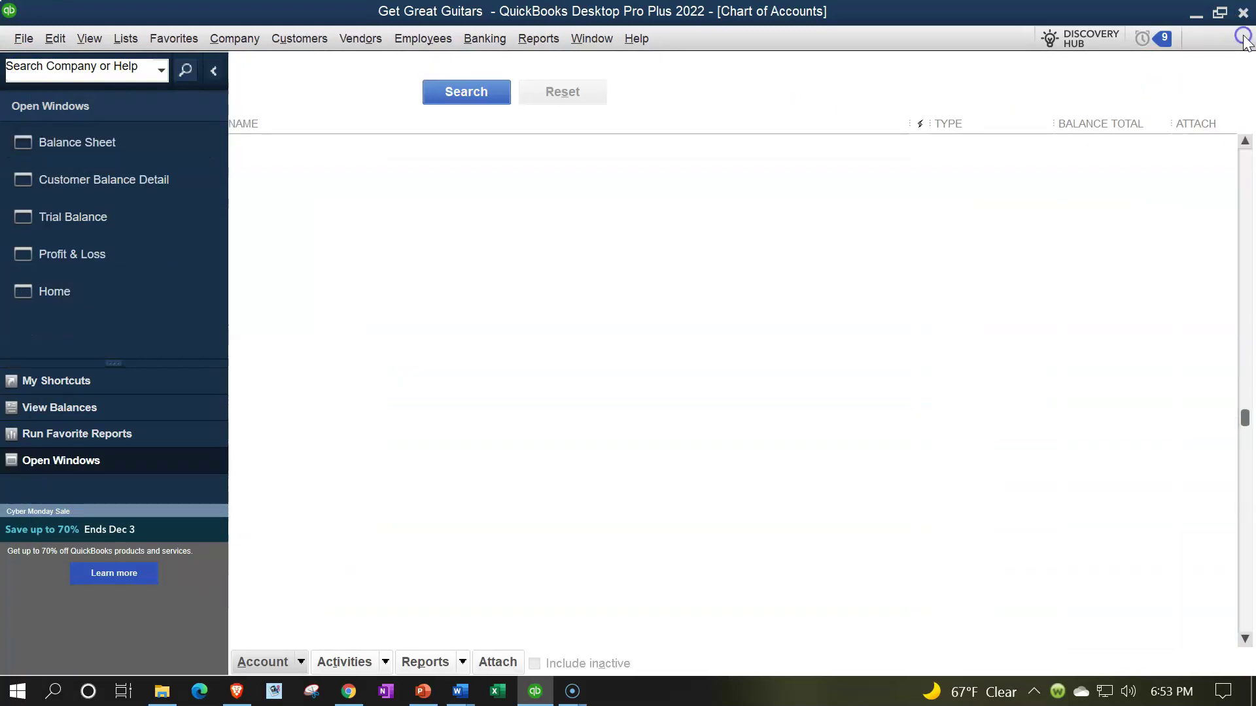
# Step: Check Unearned Revenue on the Balance Sheet, set the report's as-of date to 03/01/2022, and review the liabilities again
pyautogui.scroll(-4, 1089, 396)
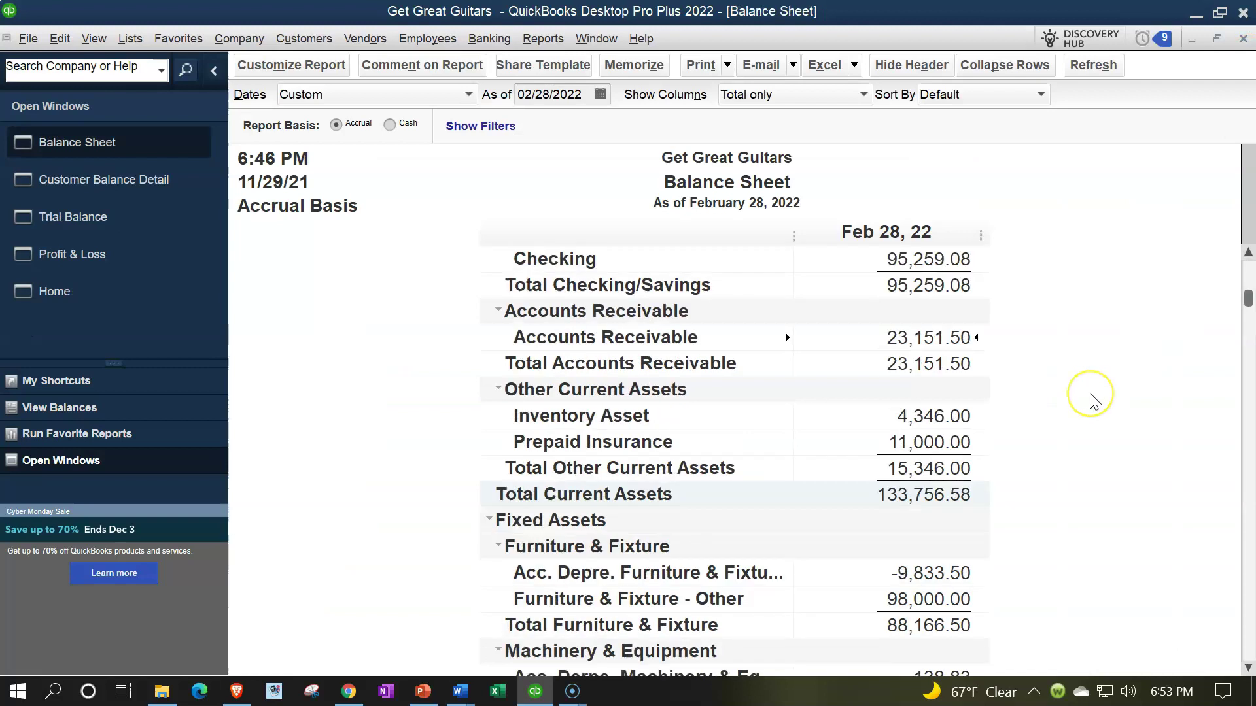
pyautogui.scroll(-5, 1094, 400)
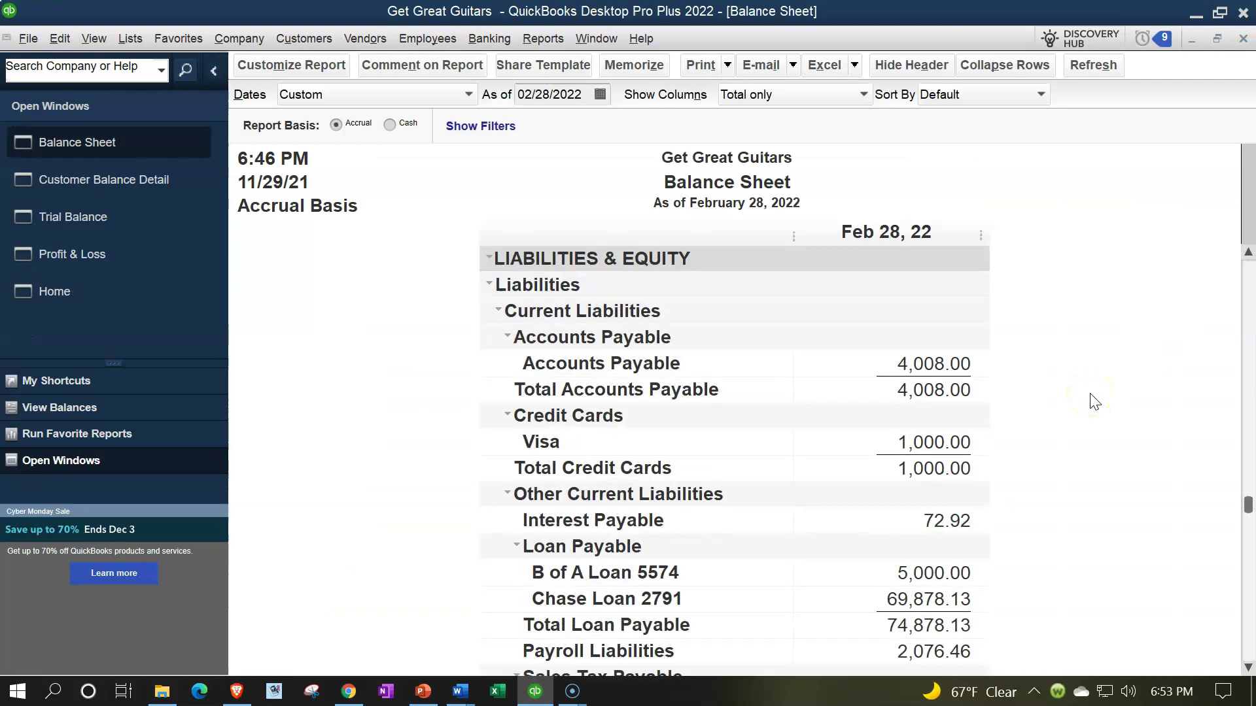
pyautogui.scroll(-2, 1094, 401)
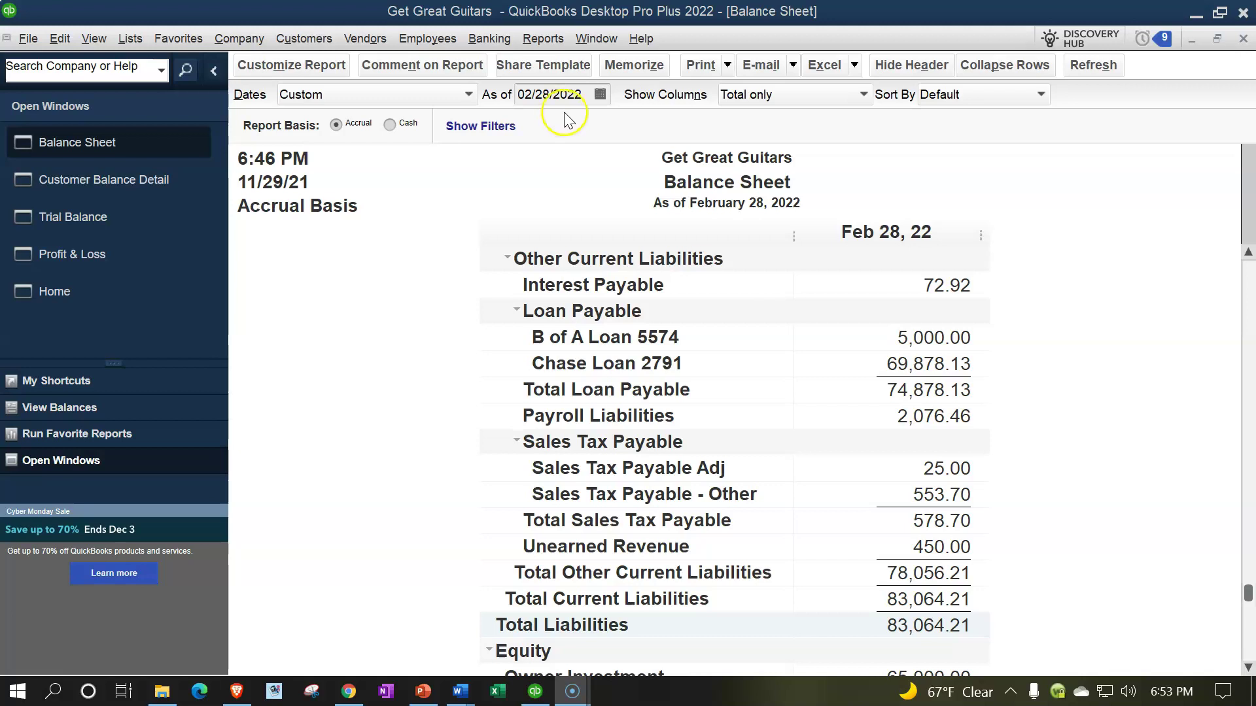
pyautogui.click(580, 98)
pyautogui.press('+')
pyautogui.click(1031, 396)
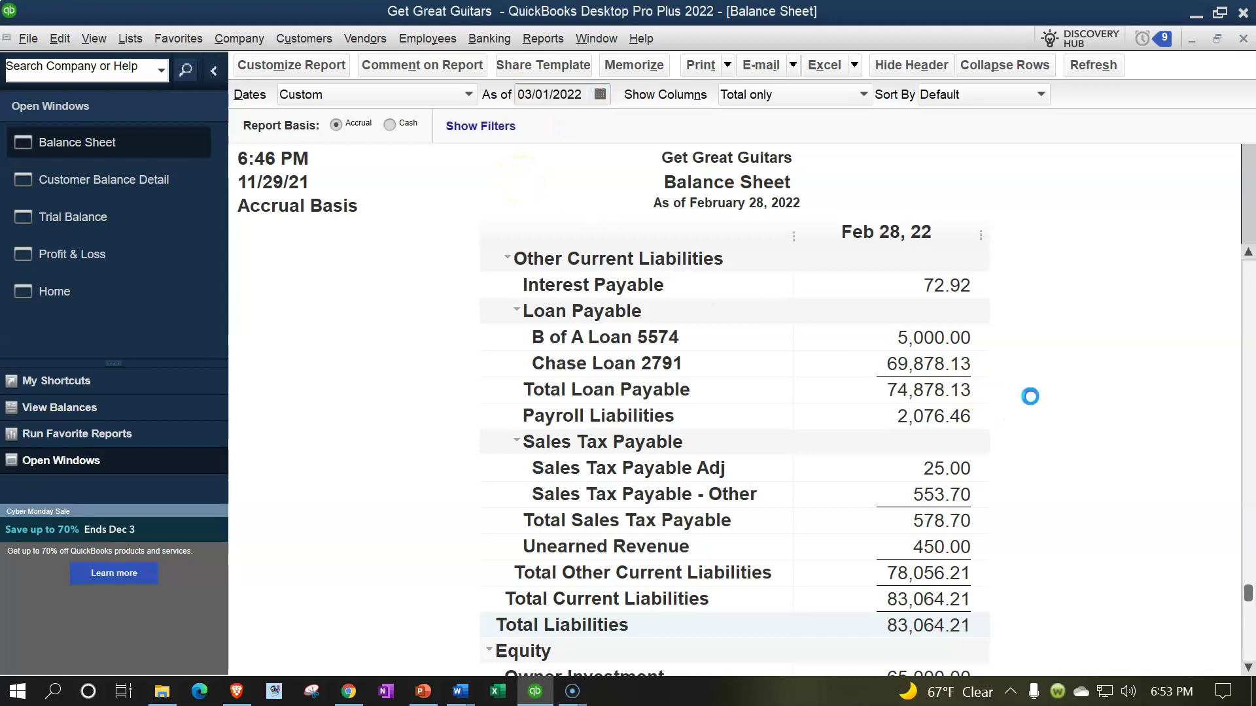
pyautogui.scroll(-1, 1033, 402)
pyautogui.click(1031, 426)
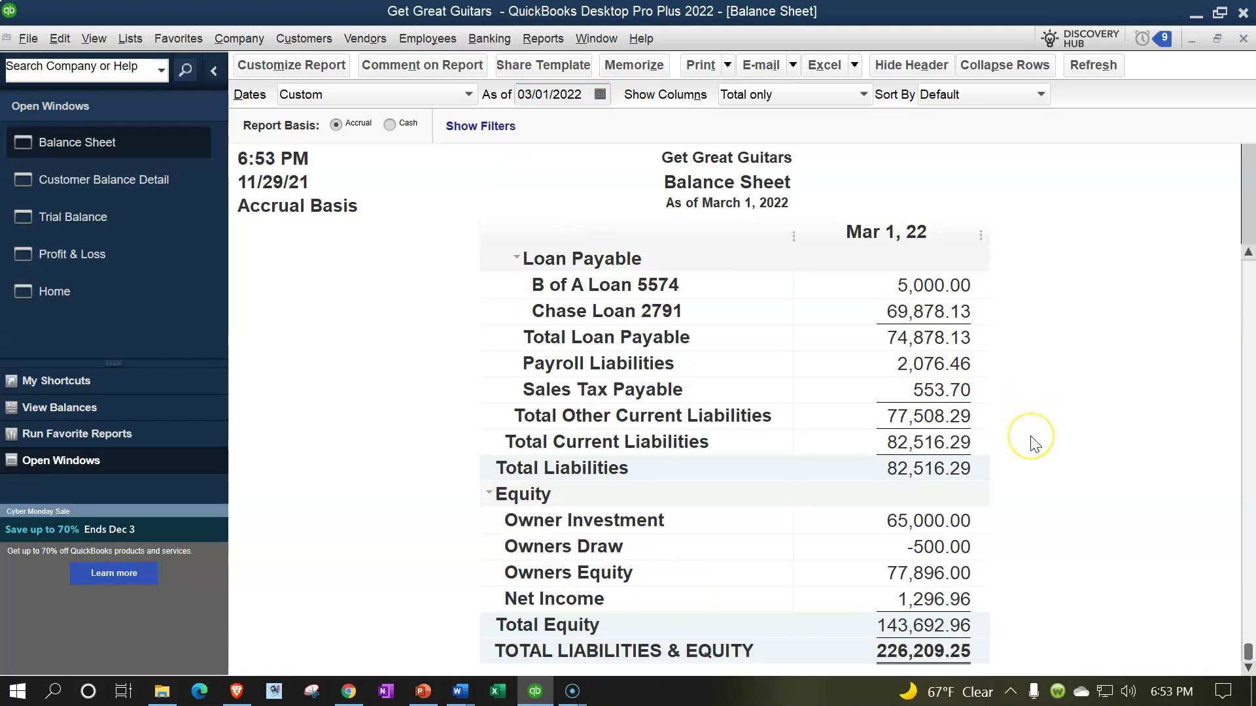
# Step: Drill down from the Balance Sheet's Accounts Receivable to the 450.00 journal entry dated 03/01/2022 and review its debit and credit lines
pyautogui.scroll(3, 1033, 435)
pyautogui.scroll(7, 1034, 444)
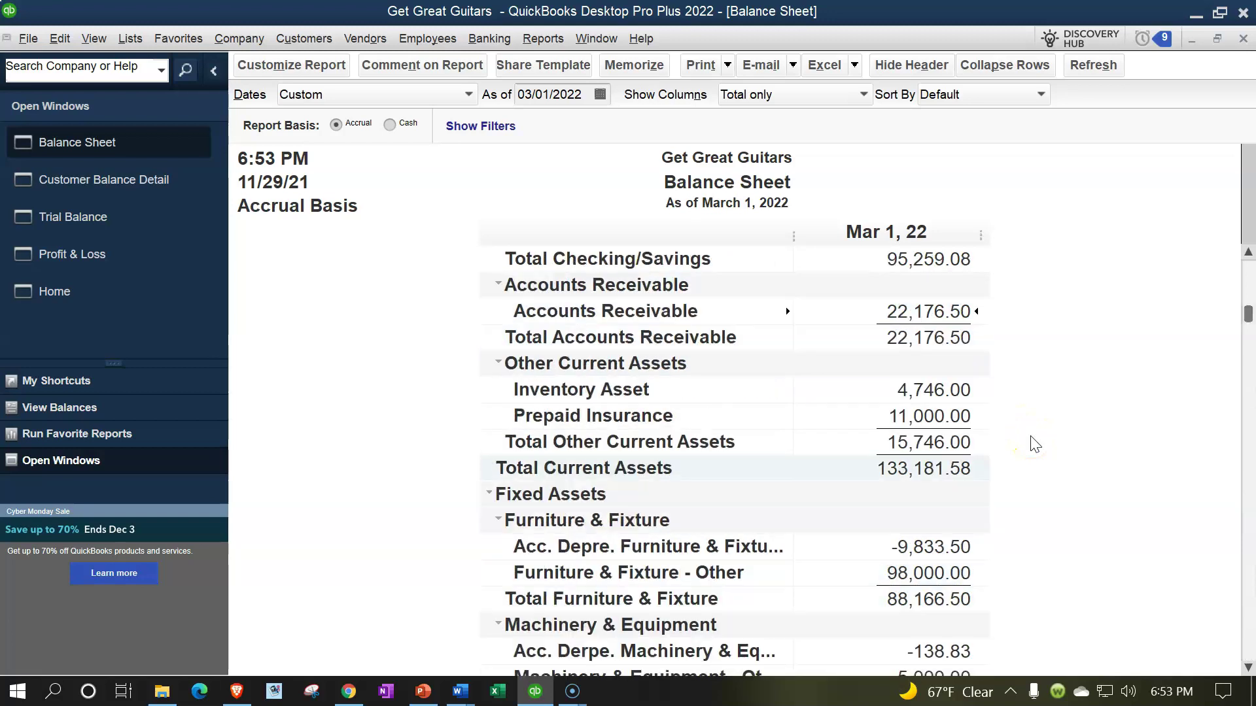
pyautogui.scroll(1, 1034, 444)
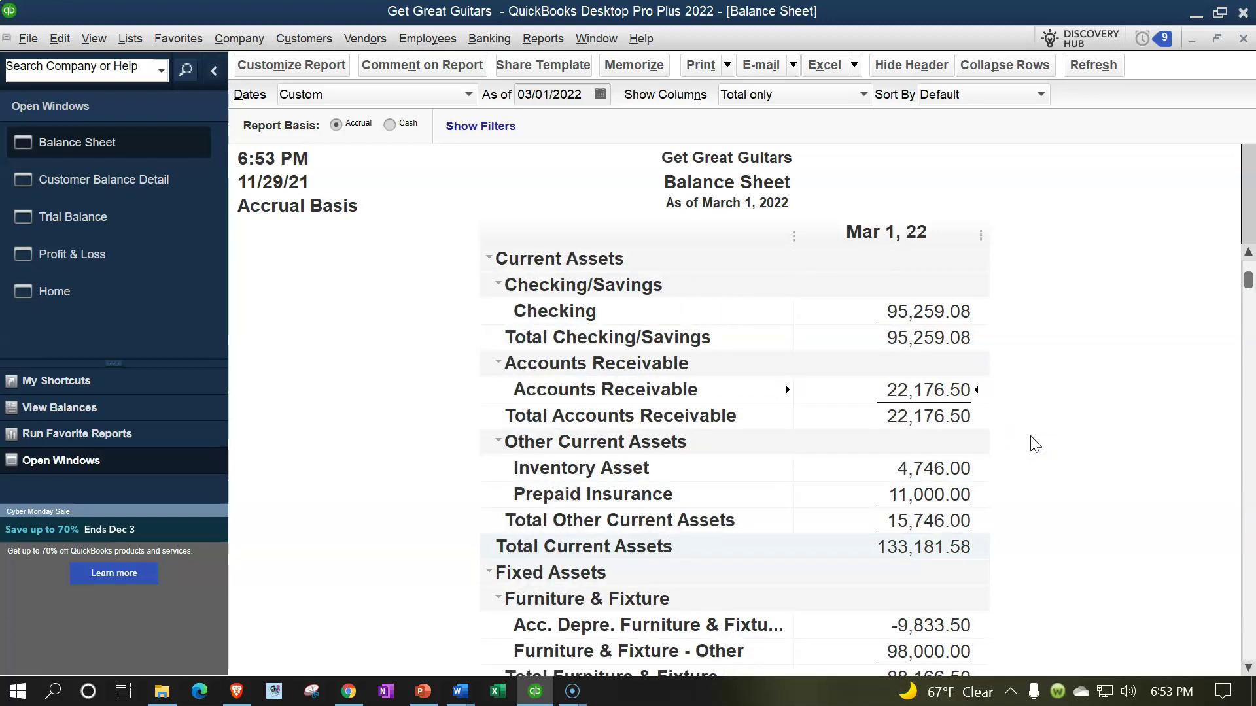
pyautogui.doubleClick(950, 391)
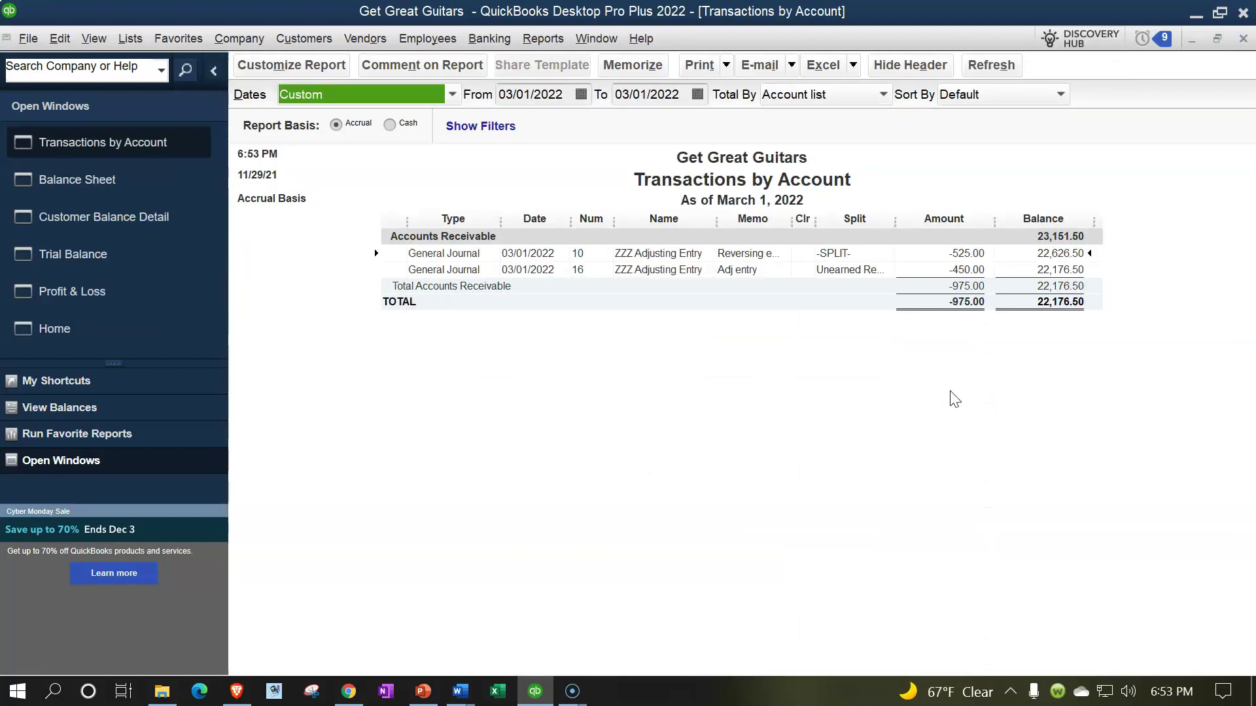
pyautogui.doubleClick(958, 270)
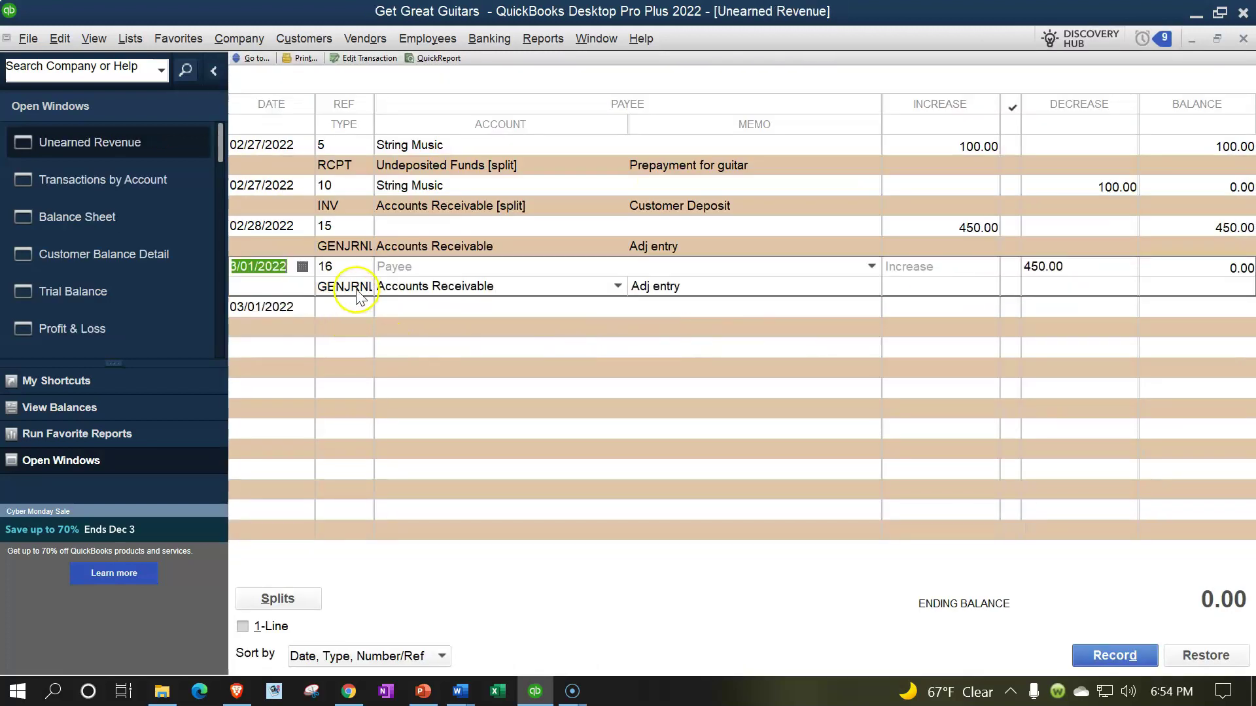
pyautogui.doubleClick(359, 295)
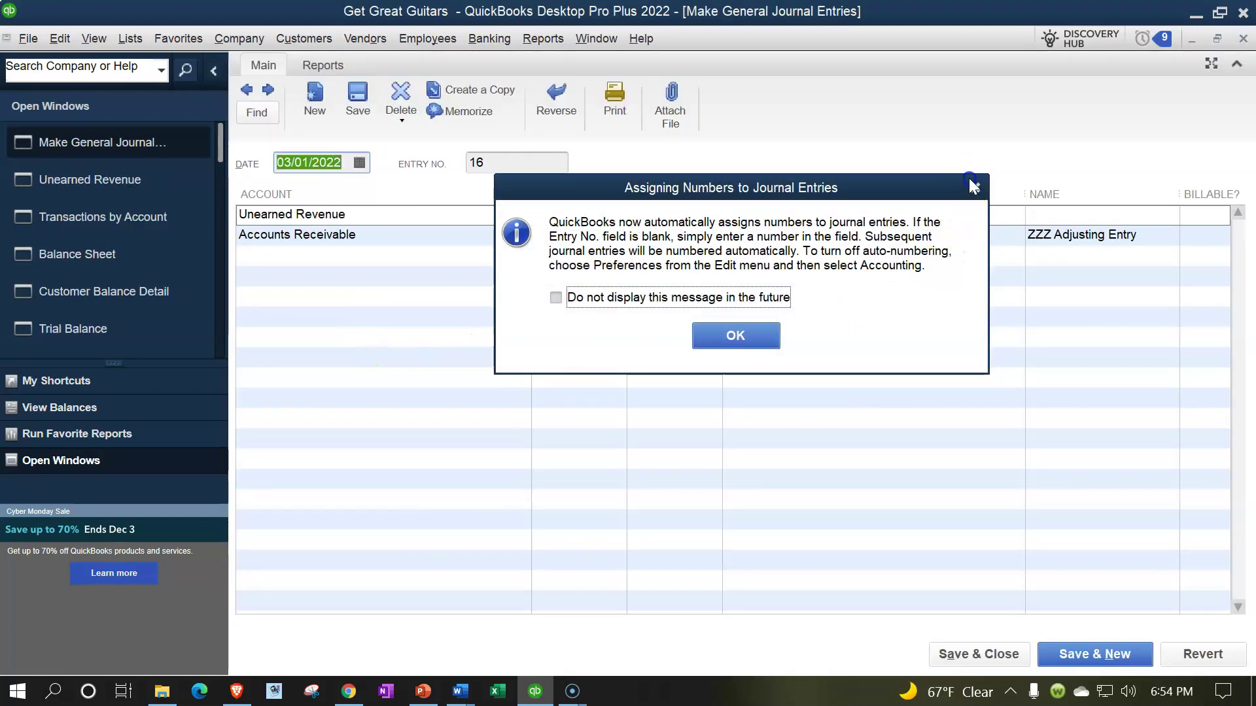
pyautogui.click(975, 188)
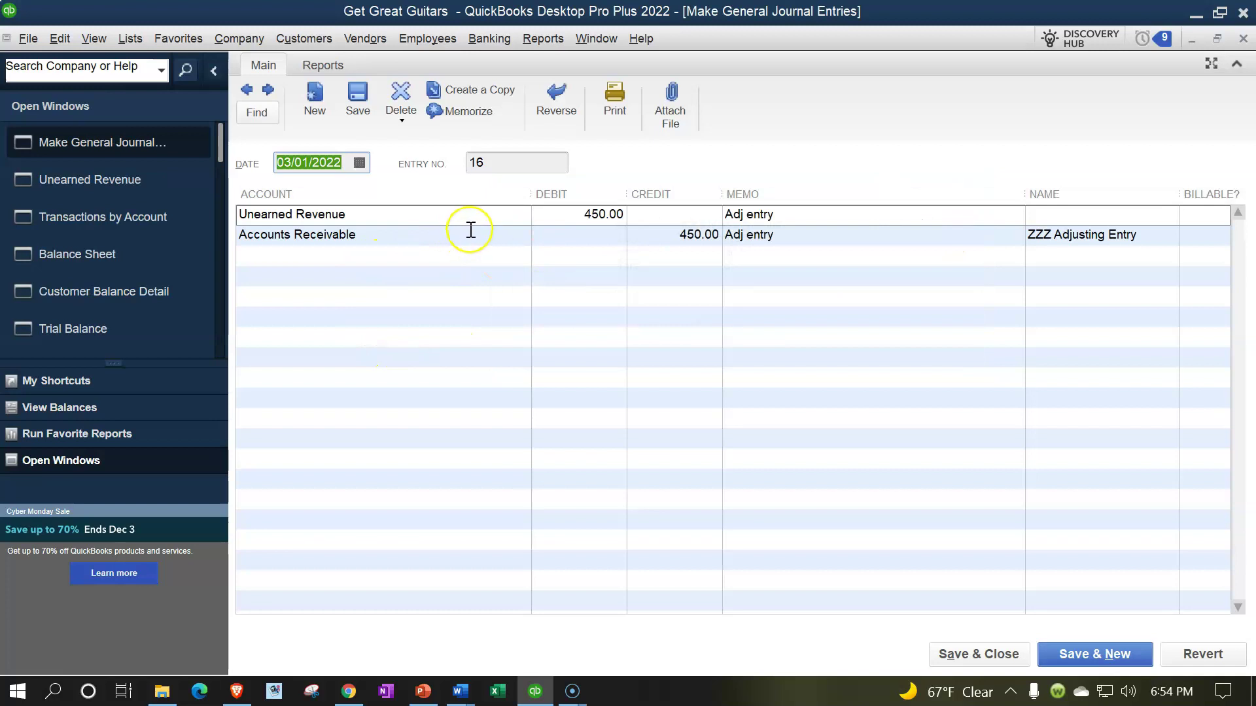
pyautogui.click(470, 246)
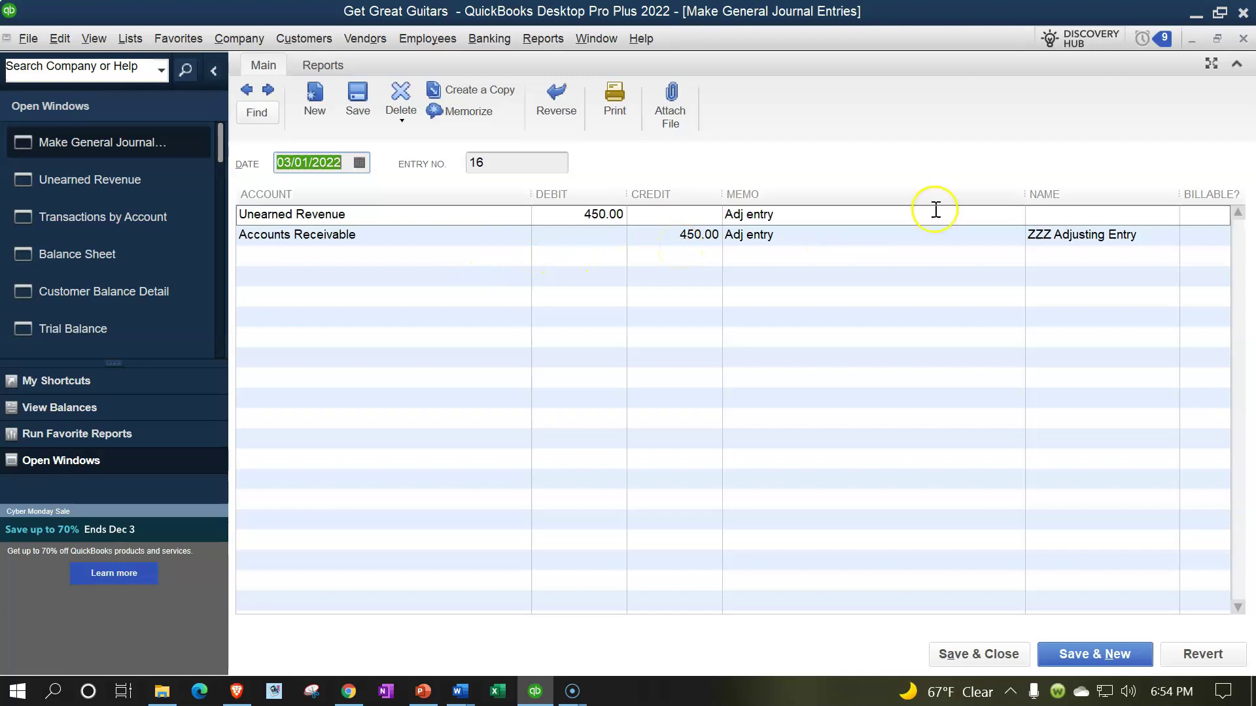
# Step: Close the journal entry, the Unearned Revenue register and the Transactions by Account report to return to the Balance Sheet
pyautogui.click(1243, 40)
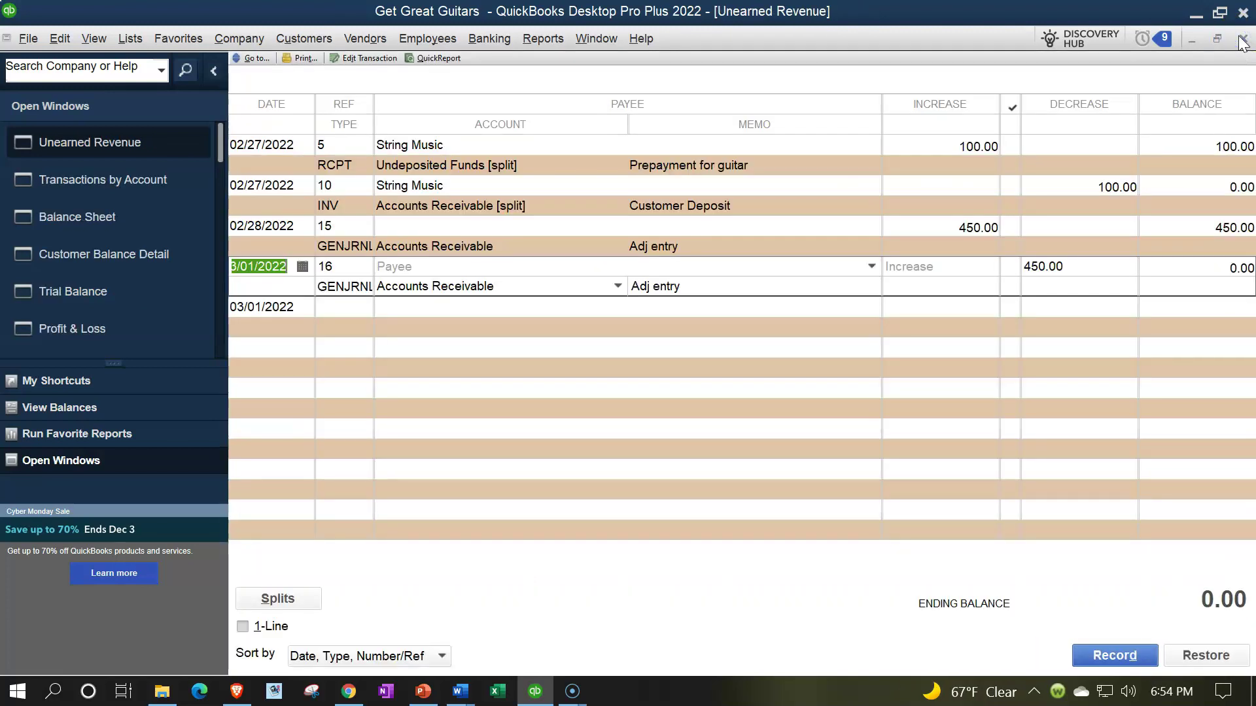
pyautogui.click(1242, 41)
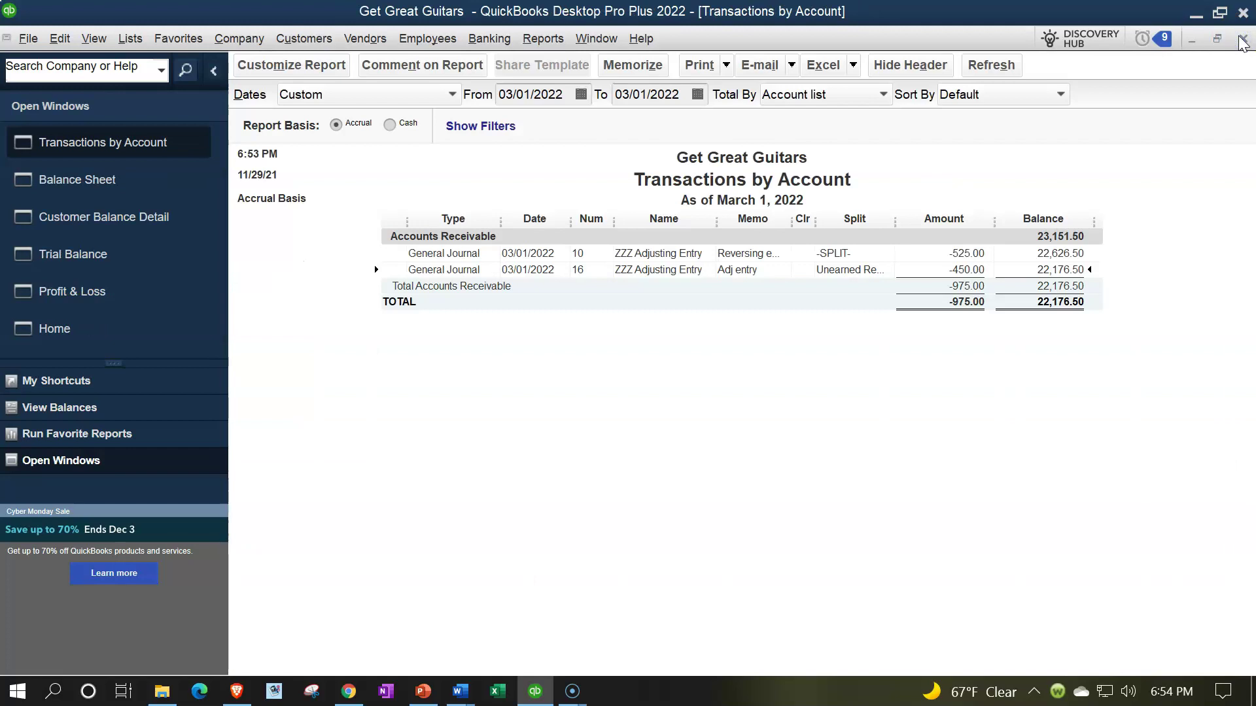
pyautogui.click(1242, 40)
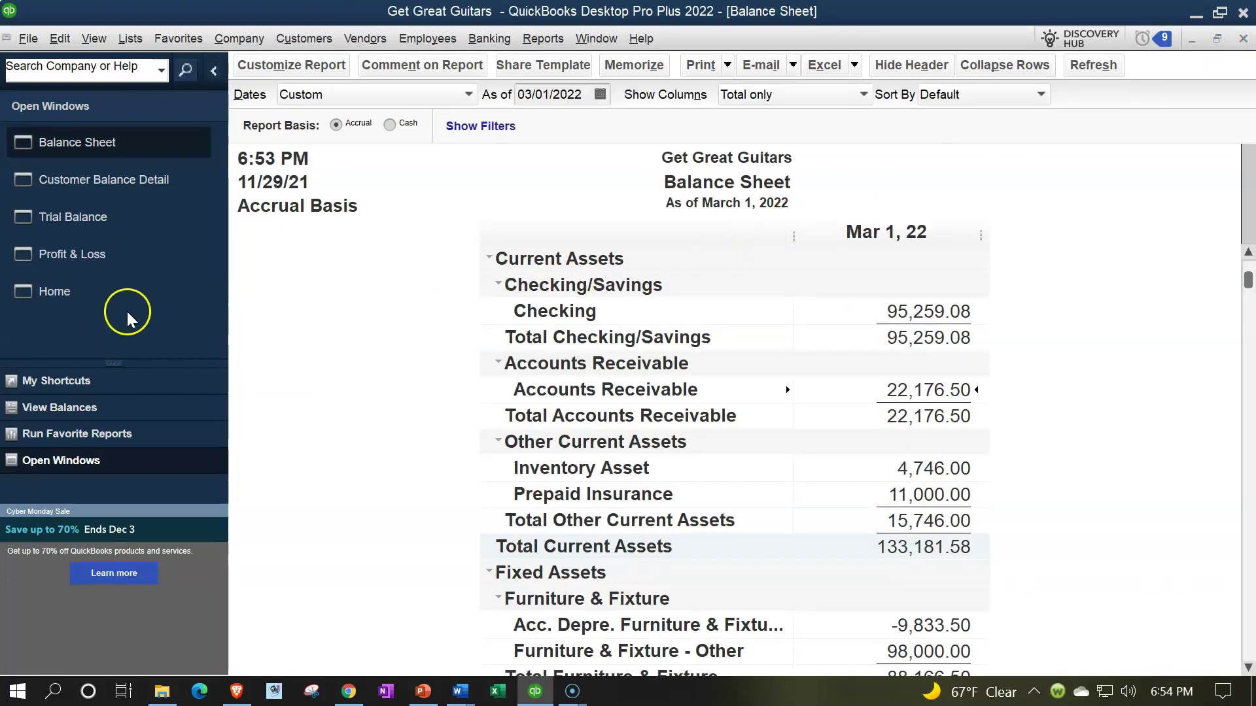
# Step: Open the Trial Balance and examine the Accounts Receivable and Unearned Revenue balances as of 02/28/2022
pyautogui.click(72, 222)
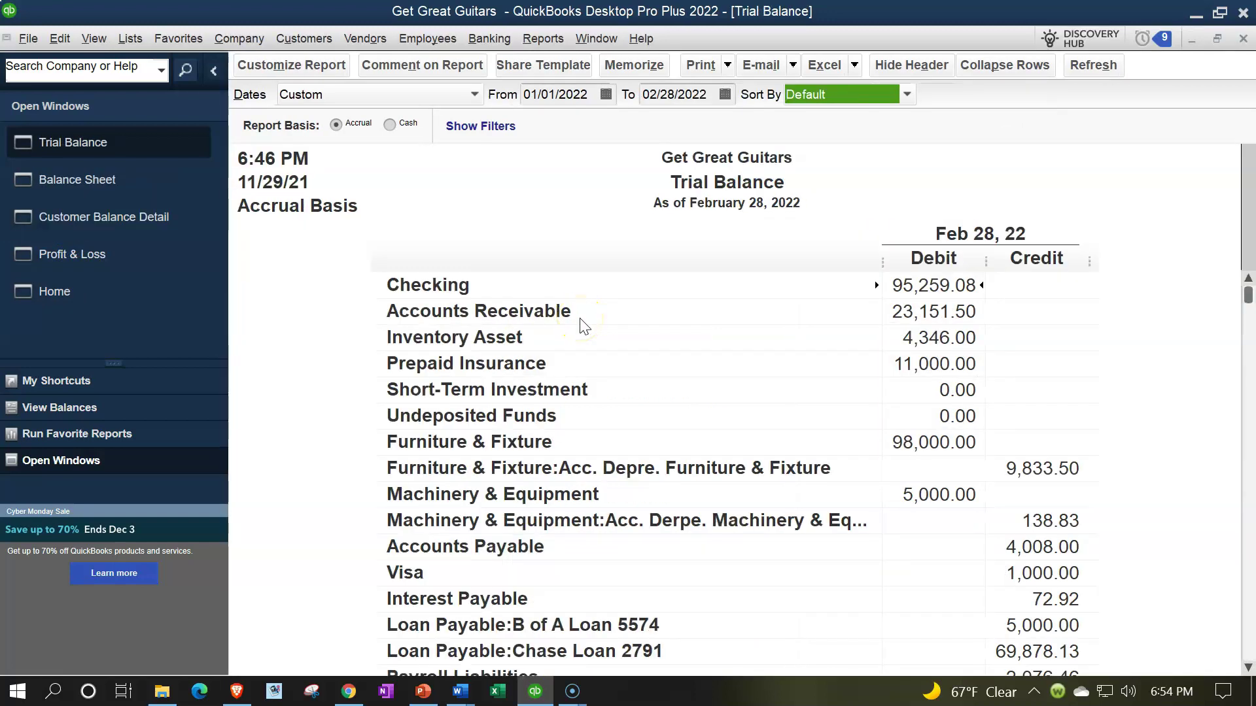
pyautogui.scroll(-1, 580, 327)
pyautogui.scroll(1, 591, 337)
pyautogui.scroll(-1, 976, 309)
pyautogui.scroll(1, 976, 309)
pyautogui.scroll(-3, 976, 310)
pyautogui.scroll(-3, 977, 310)
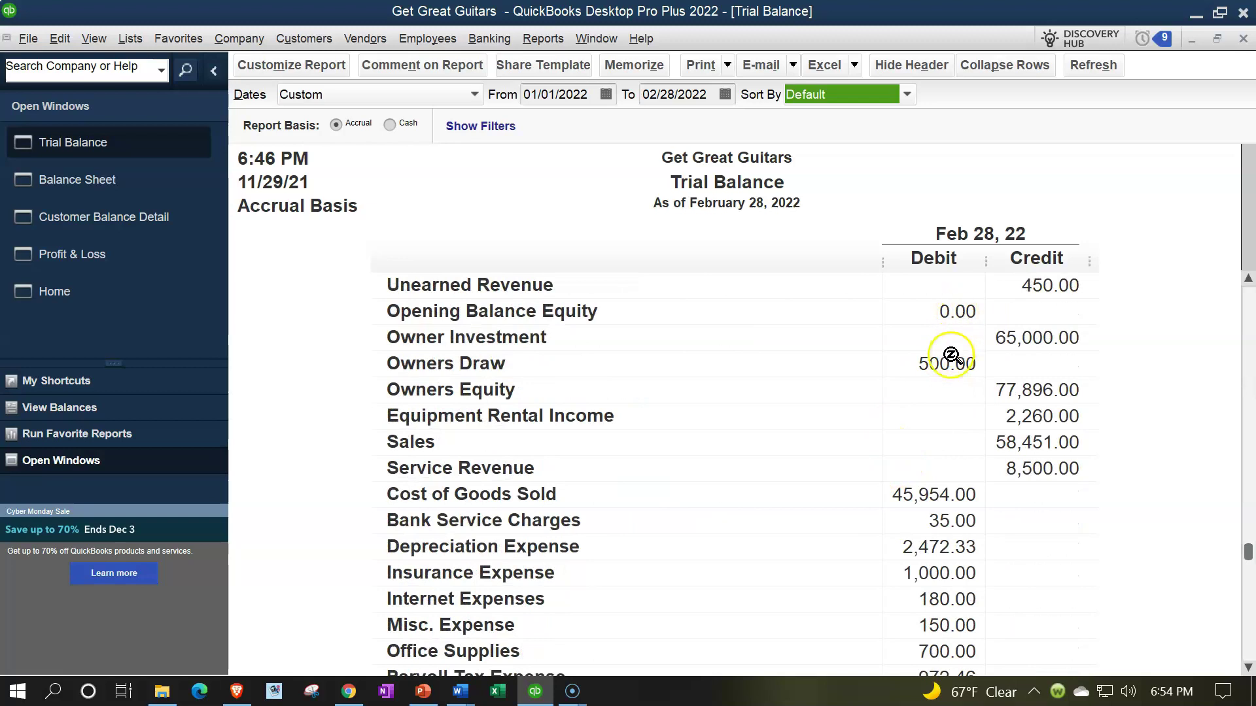
pyautogui.scroll(1, 968, 369)
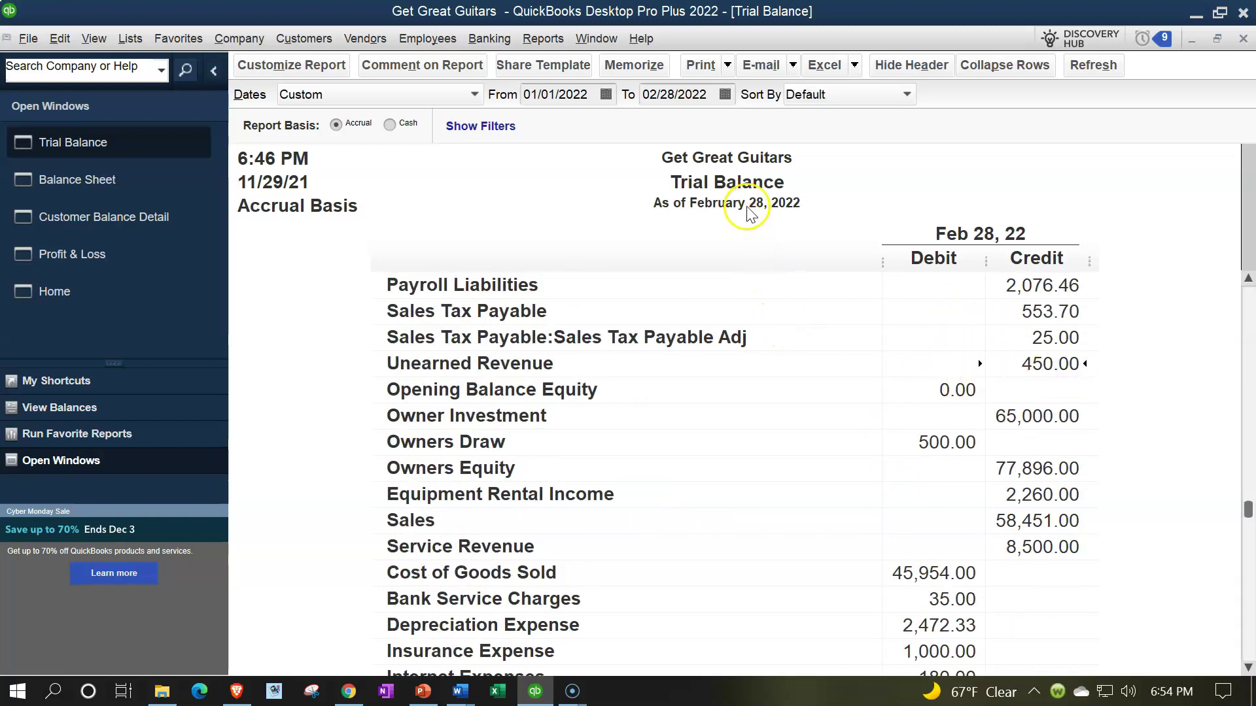
# Step: Set the Trial Balance's end date to 03/01/2022 and update the report
pyautogui.click(699, 90)
pyautogui.press('+')
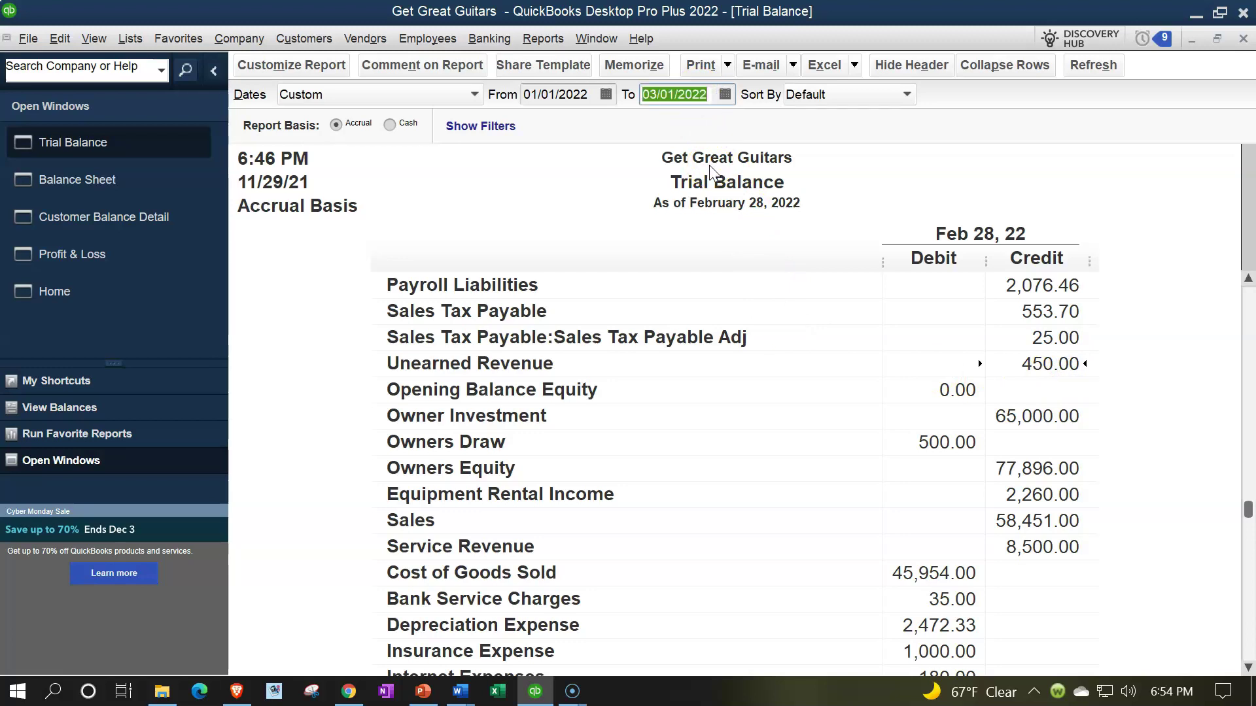
pyautogui.click(776, 430)
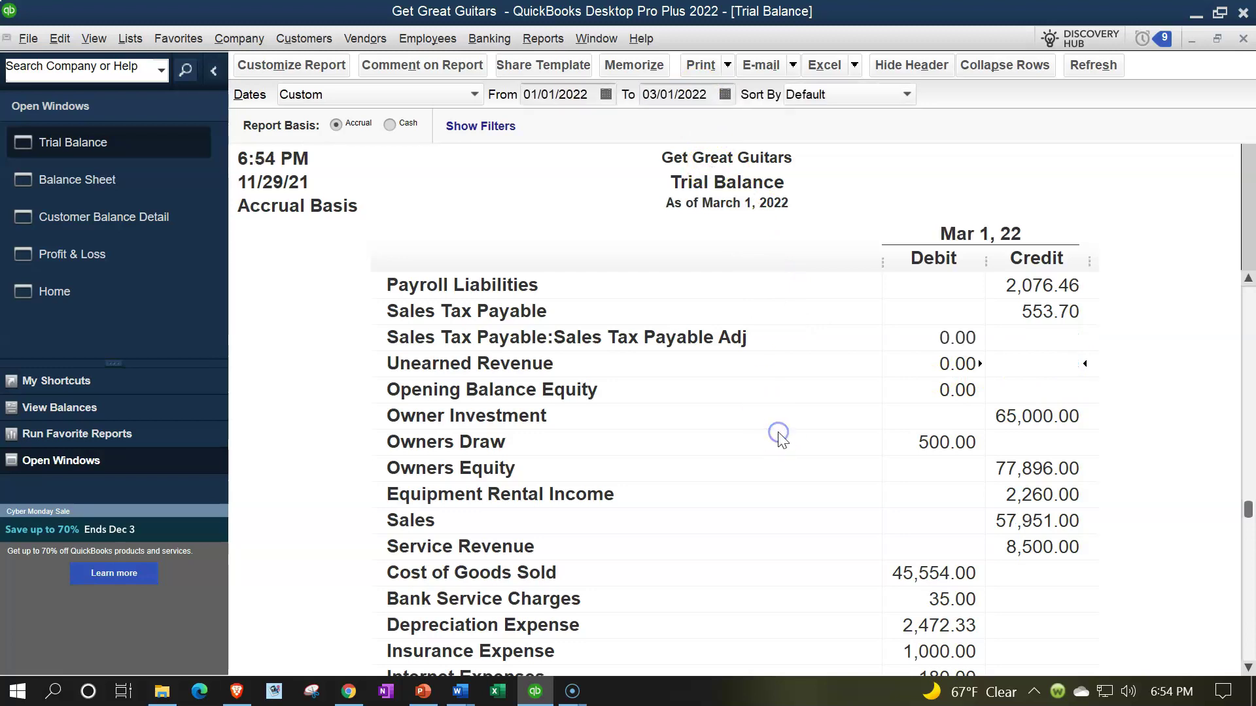
# Step: Drill down into the Trial Balance's Unearned Revenue amount and examine the general journal entry dated 02/28/2022
pyautogui.doubleClick(957, 363)
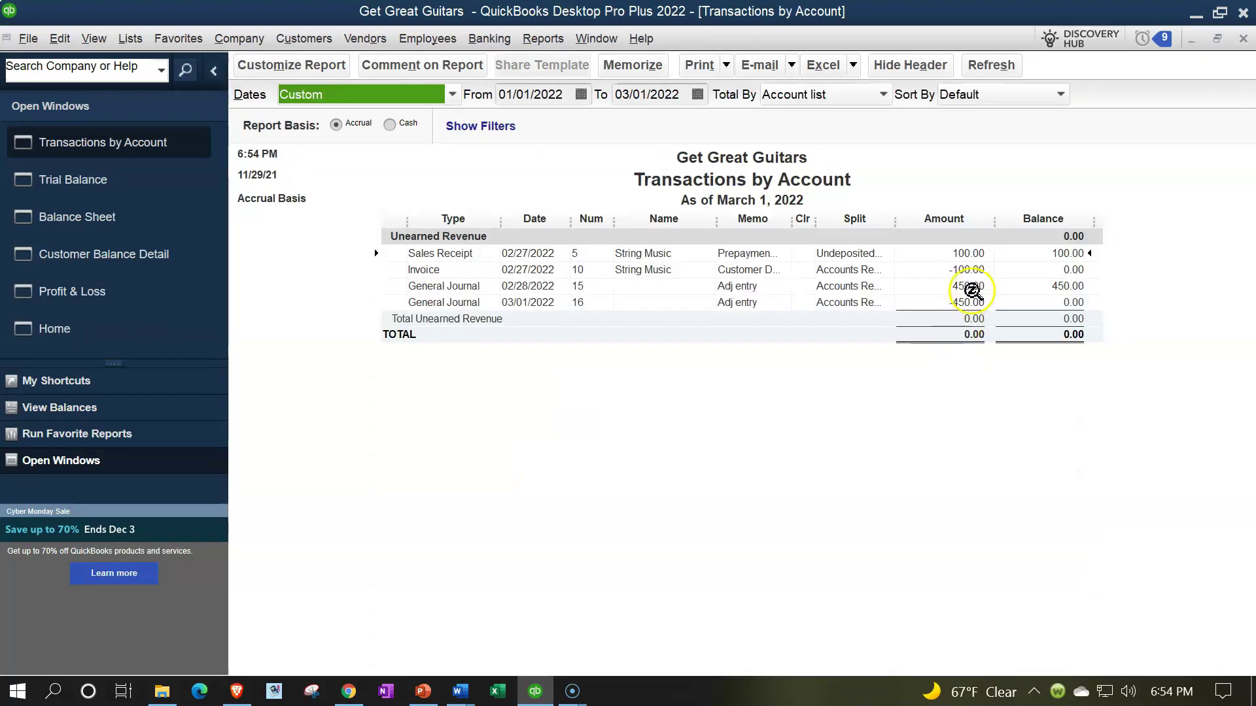
pyautogui.click(973, 290)
pyautogui.click(595, 290)
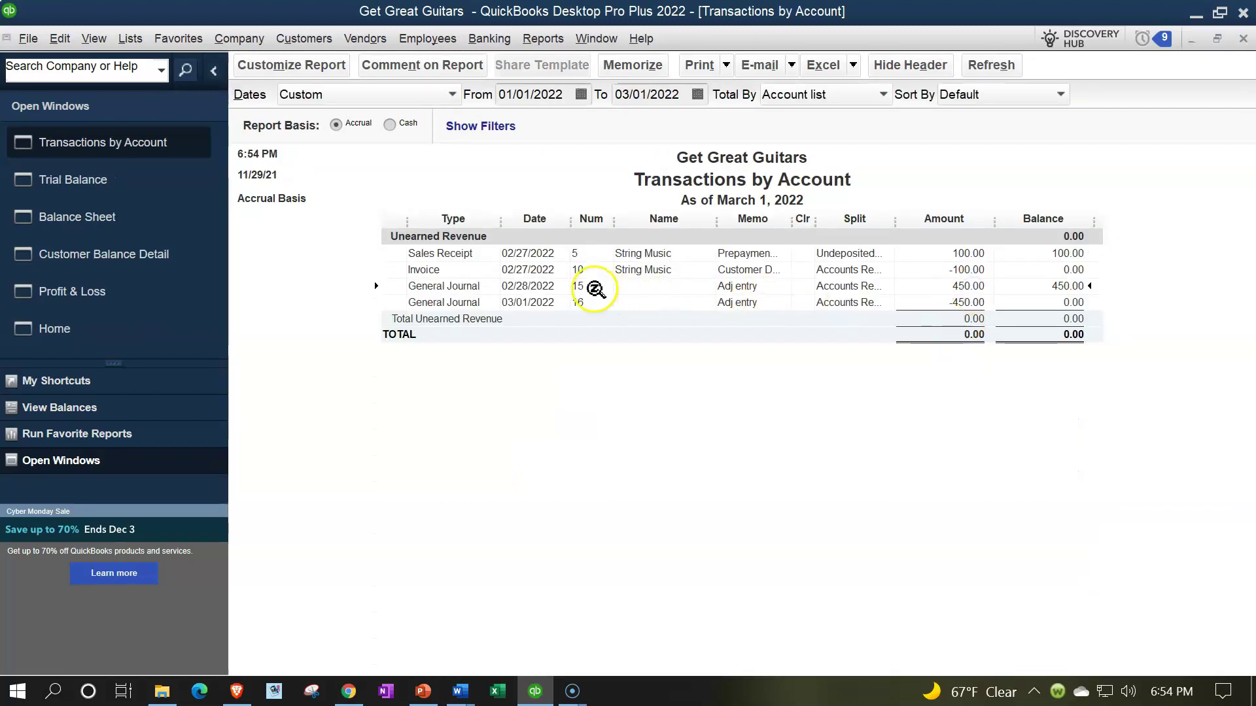
# Step: Drill down from the Transactions by Account report through the register to the 03/01/2022 general journal entry for Unearned Revenue
pyautogui.click(938, 303)
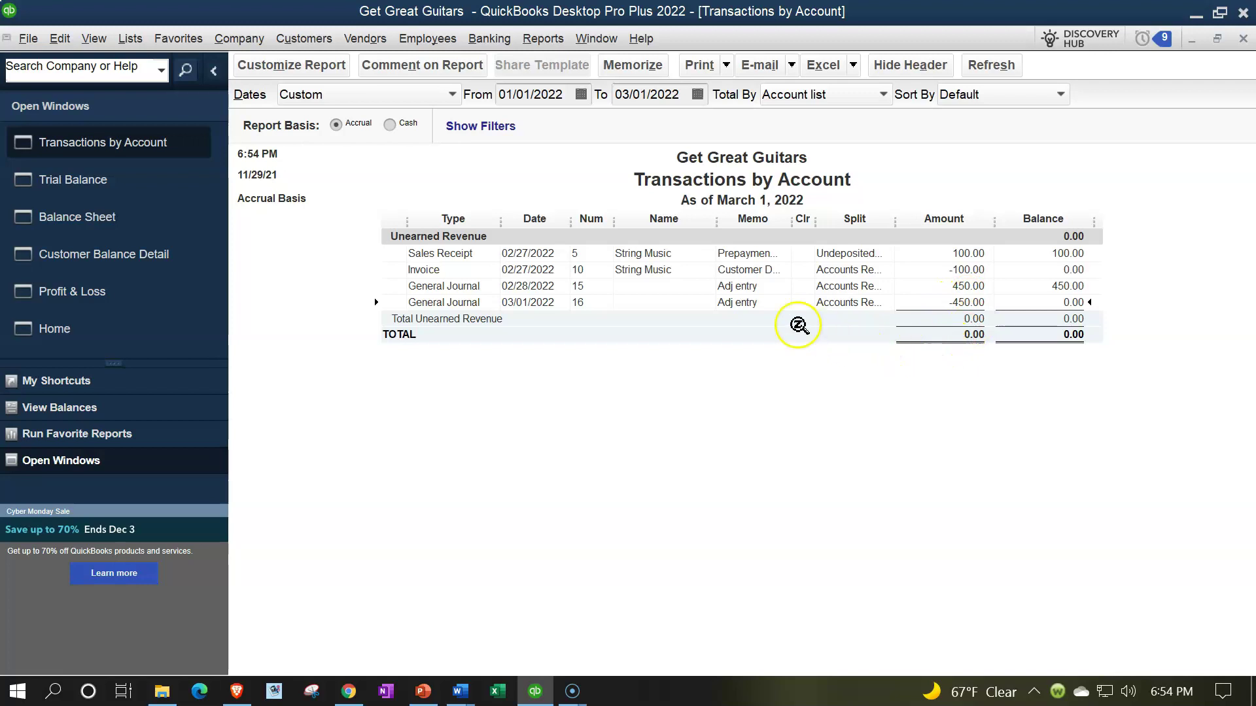
pyautogui.doubleClick(949, 305)
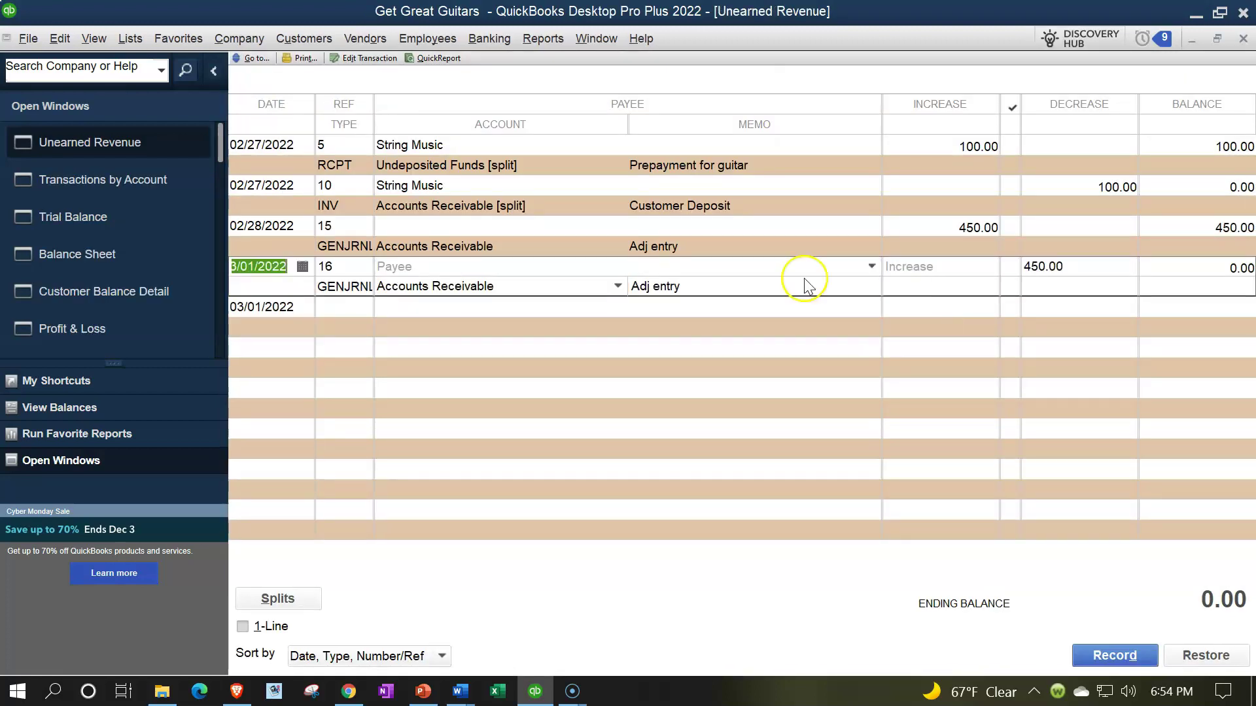
pyautogui.doubleClick(334, 287)
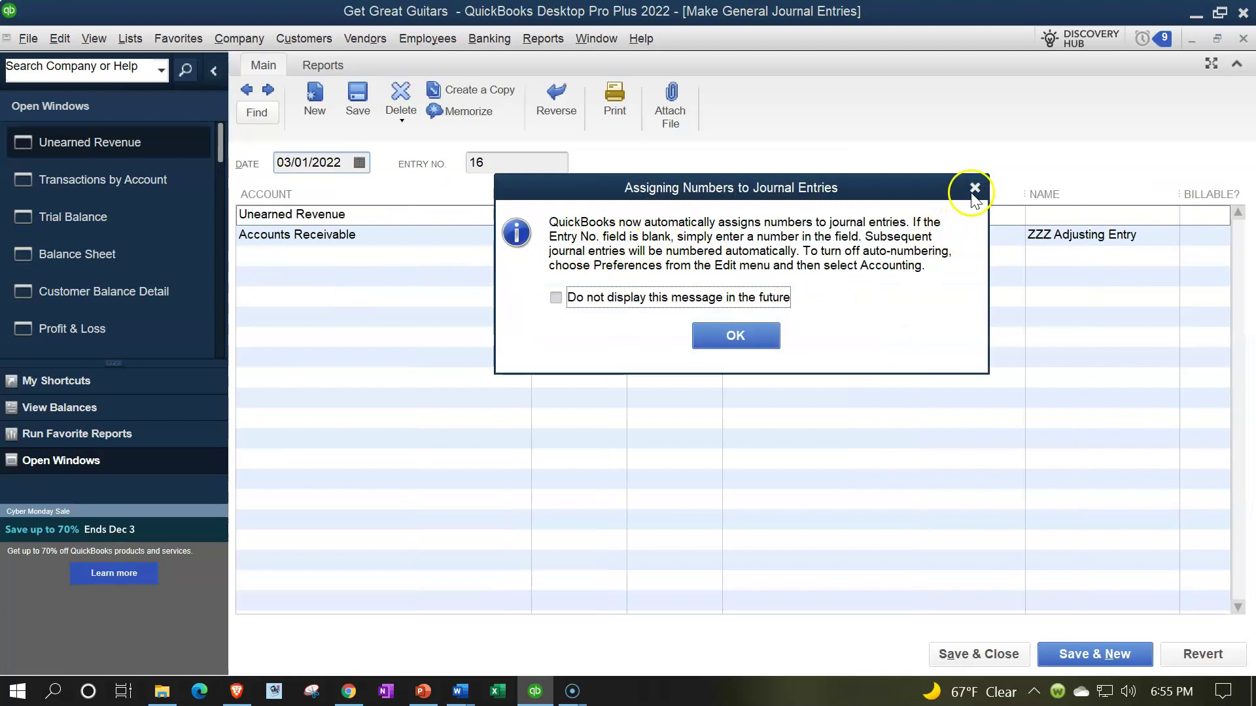
pyautogui.click(972, 189)
# Step: Change the memo on both the Unearned Revenue and Accounts Receivable lines to "Reversing Entry"
pyautogui.moveTo(690, 214); pyautogui.dragTo(639, 205)
pyautogui.moveTo(787, 215); pyautogui.dragTo(692, 214)
pyautogui.write('Re')
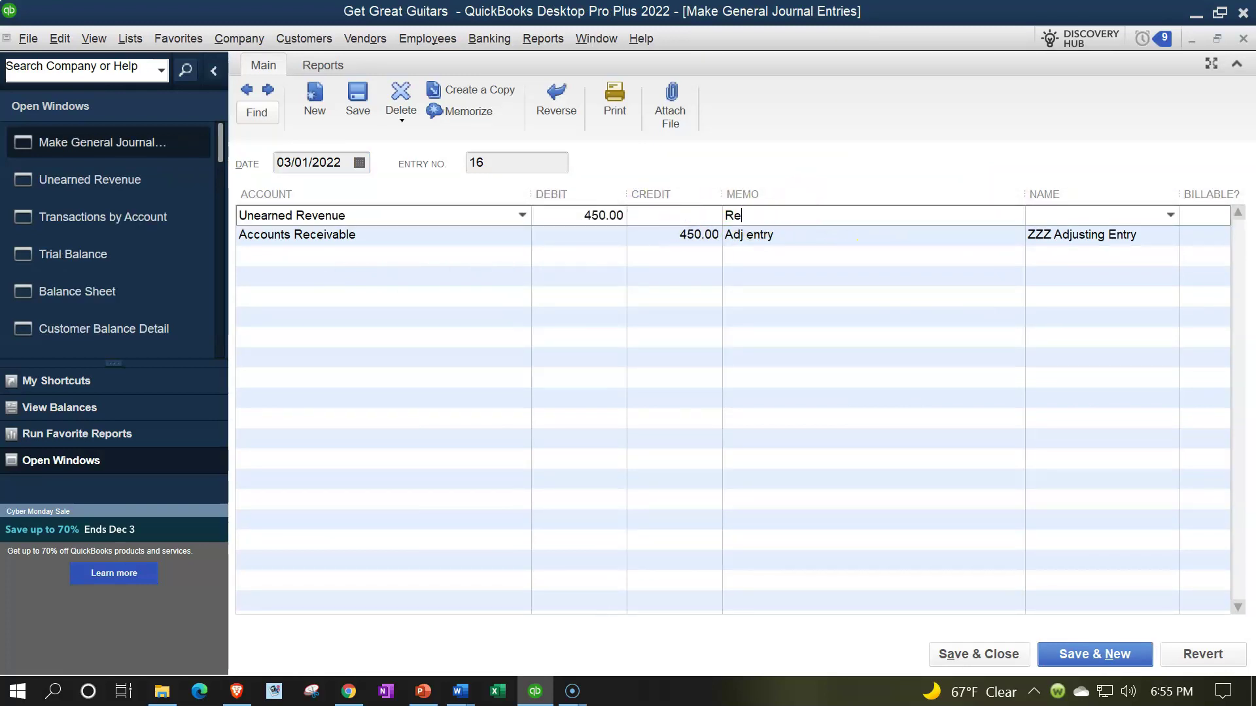
pyautogui.write('versing')
pyautogui.hotkey('shift', 'Left')
pyautogui.hotkey('shift', 'Left')
pyautogui.hotkey('shift', 'Left')
pyautogui.hotkey('shift', 'Left')
pyautogui.hotkey('shift', 'Left')
pyautogui.hotkey('shift', 'Left')
pyautogui.hotkey('shift', 'Left')
pyautogui.hotkey('shift', 'Left')
pyautogui.hotkey('shift', 'Left')
pyautogui.hotkey('shift', 'Left')
pyautogui.hotkey('shift', 'Left')
pyautogui.hotkey('shift', 'Left')
pyautogui.hotkey('shift', 'Left')
pyautogui.hotkey('ctrl', 'c')
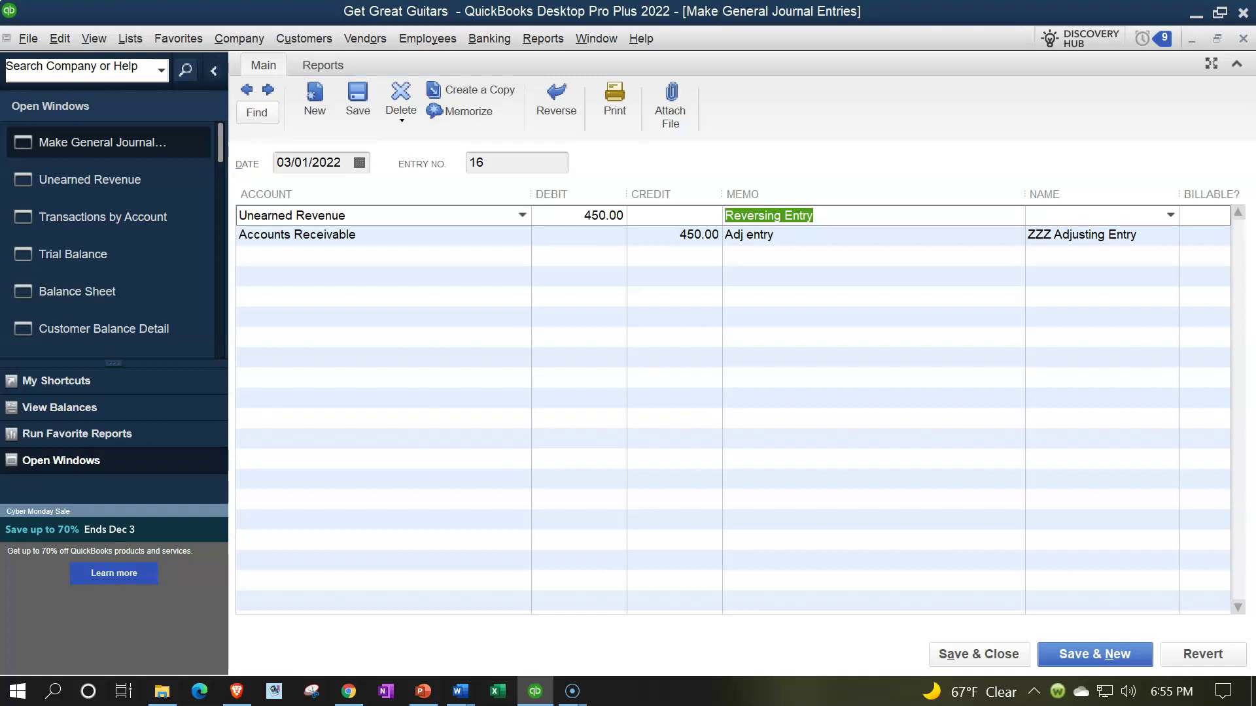
pyautogui.click(810, 243)
pyautogui.moveTo(723, 236); pyautogui.dragTo(790, 234)
pyautogui.hotkey('ctrl', 'v')
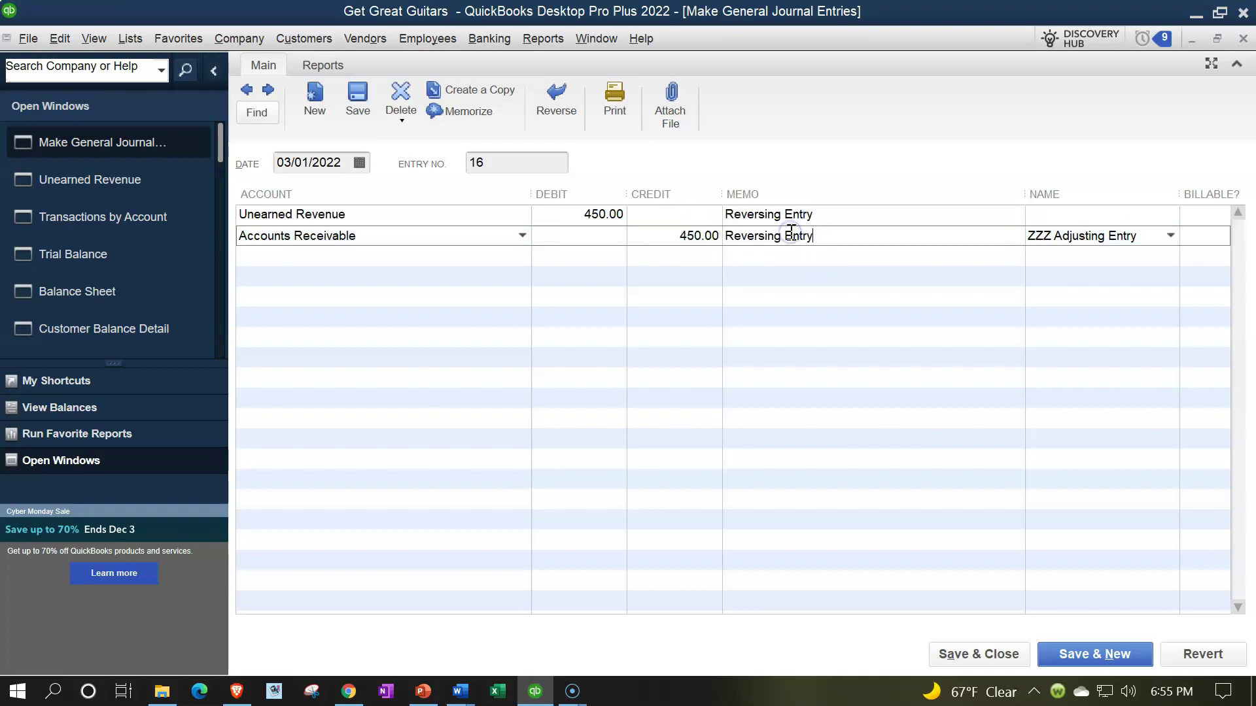
pyautogui.press('Tab')
pyautogui.press('Tab')
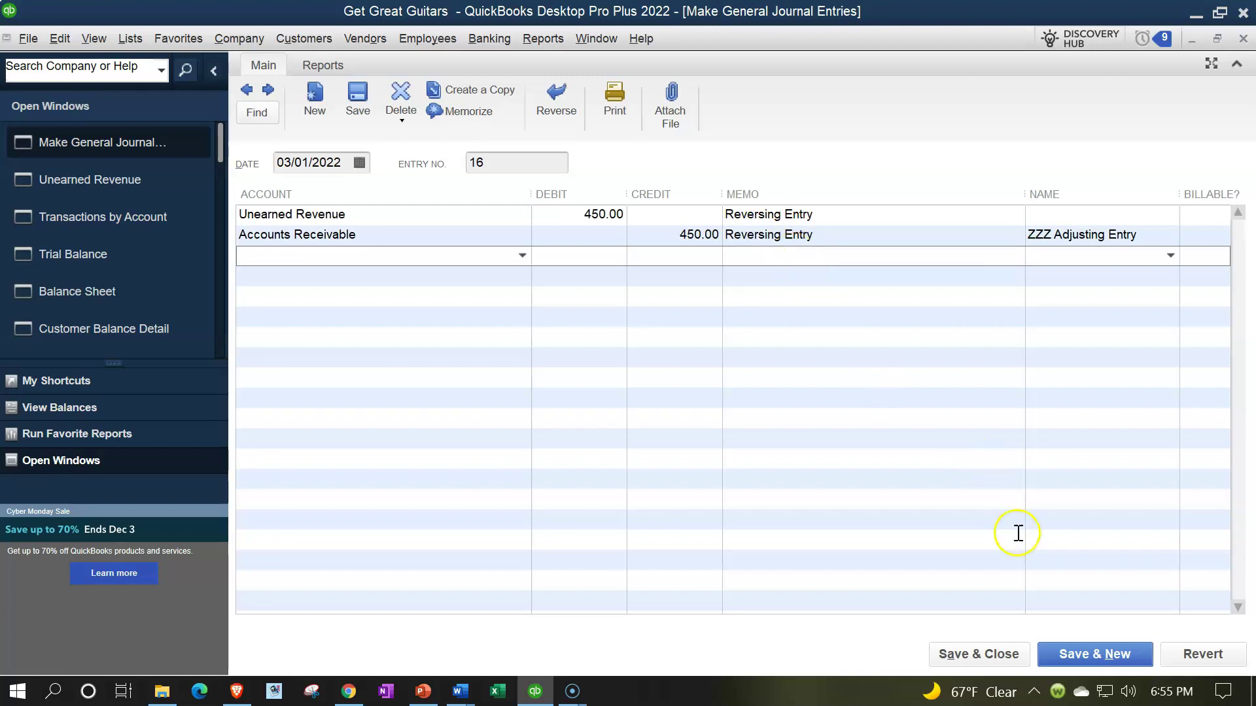
# Step: Save the changed journal entry, and close the Unearned Revenue register and Transactions by Account report to return to the Trial Balance
pyautogui.click(1013, 654)
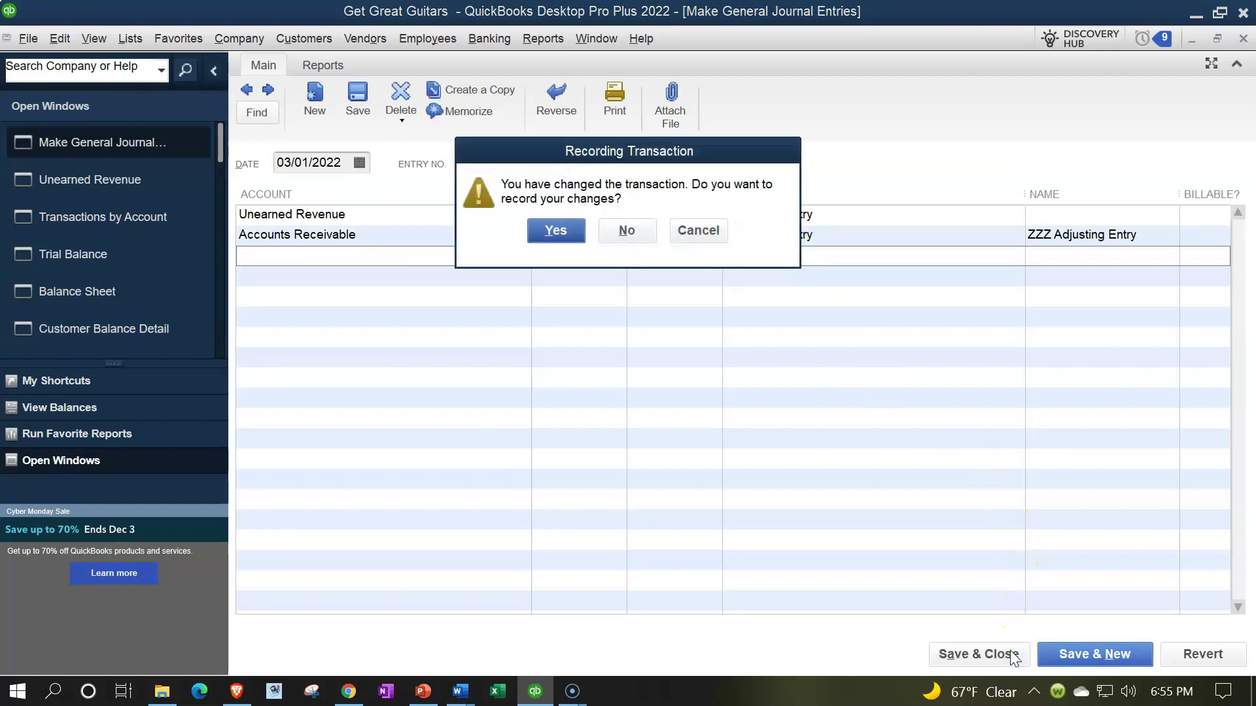
pyautogui.click(566, 232)
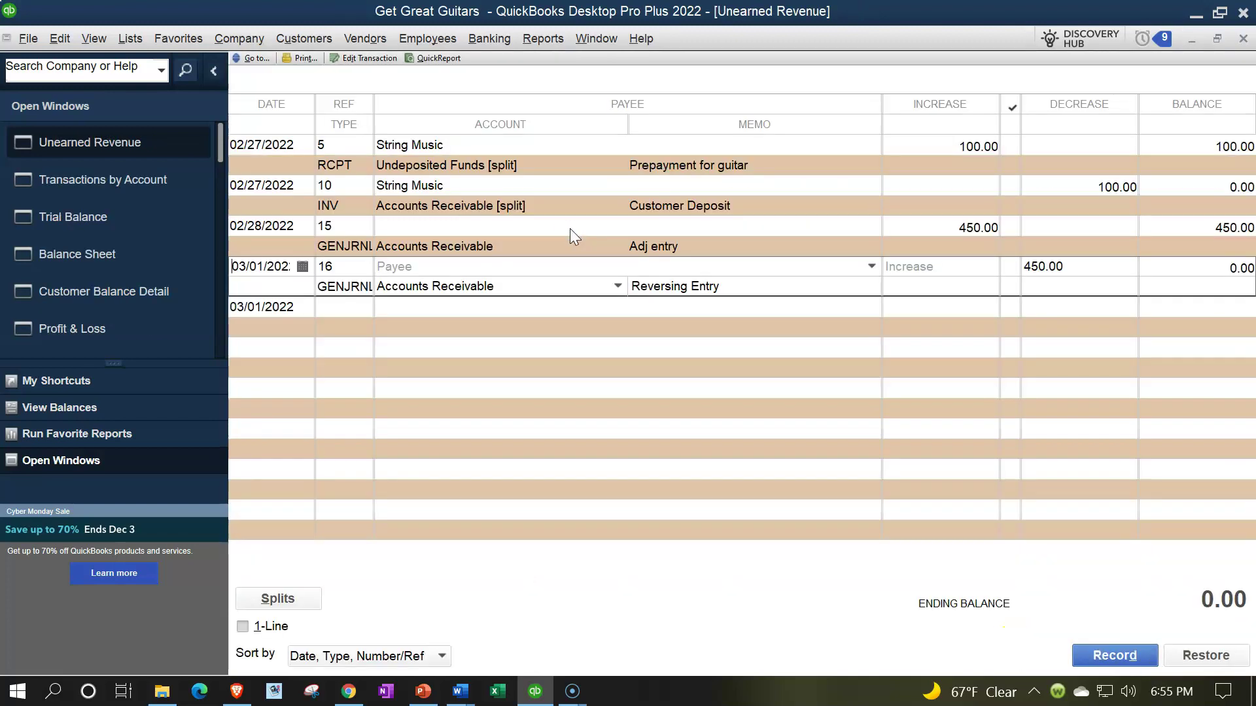
pyautogui.click(1243, 41)
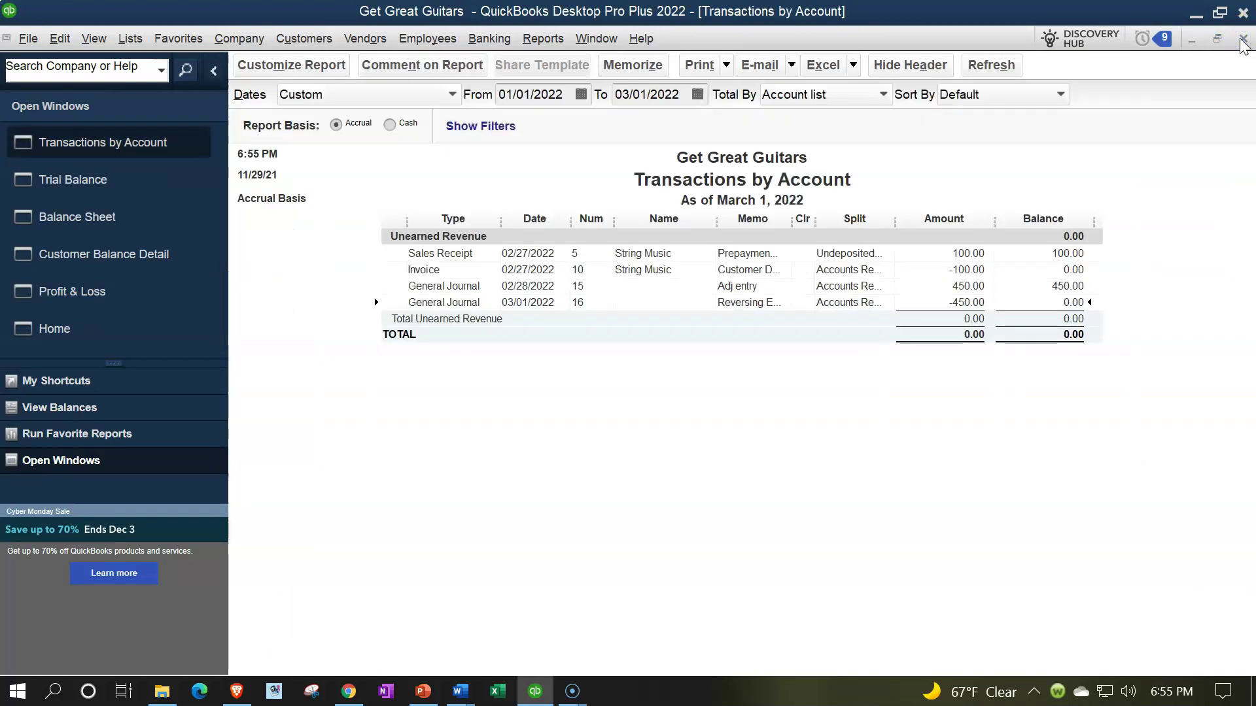
pyautogui.click(1242, 42)
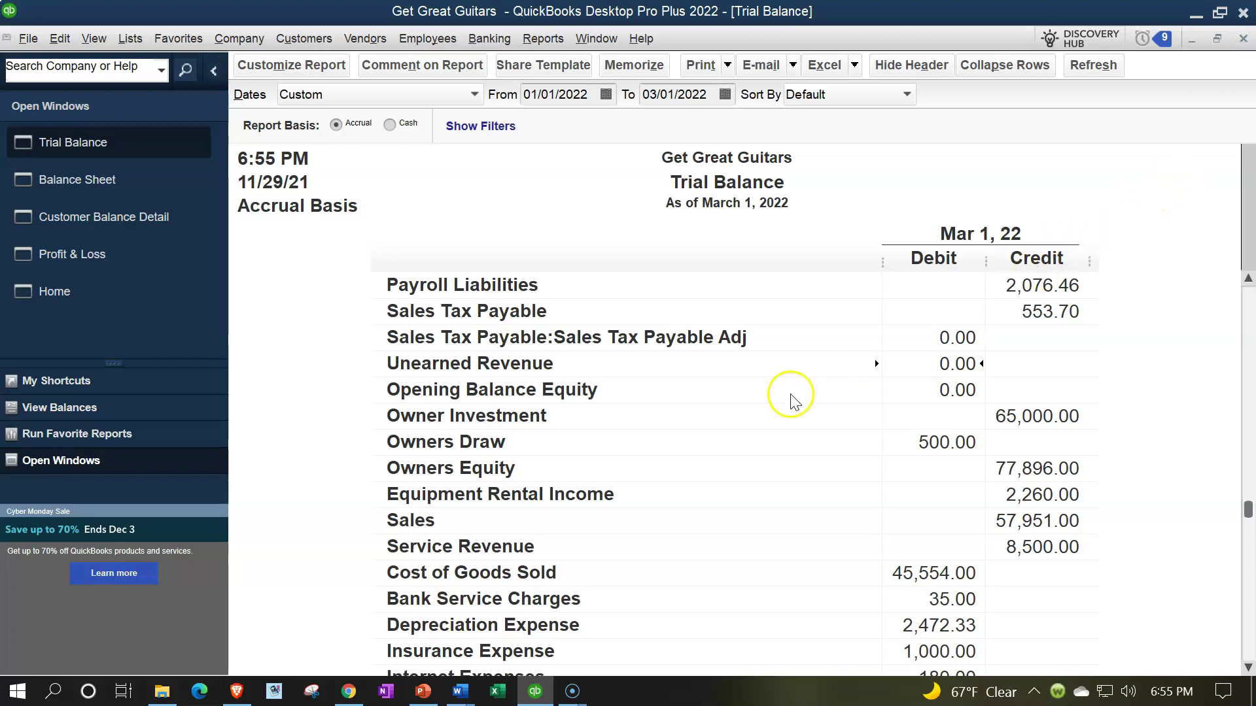
# Step: Open the Journal report from the accountant reports and set its date range from 02/28/2022 to 03/01/2022
pyautogui.click(554, 41)
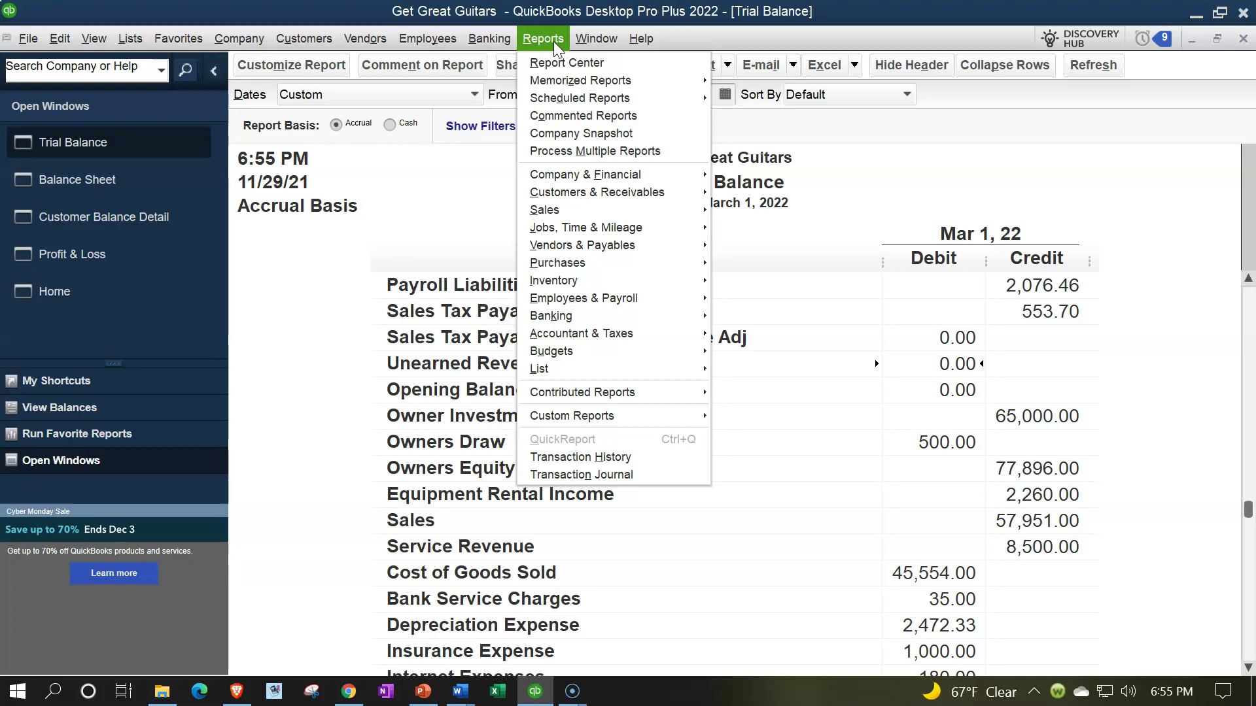
pyautogui.moveTo(598, 332)
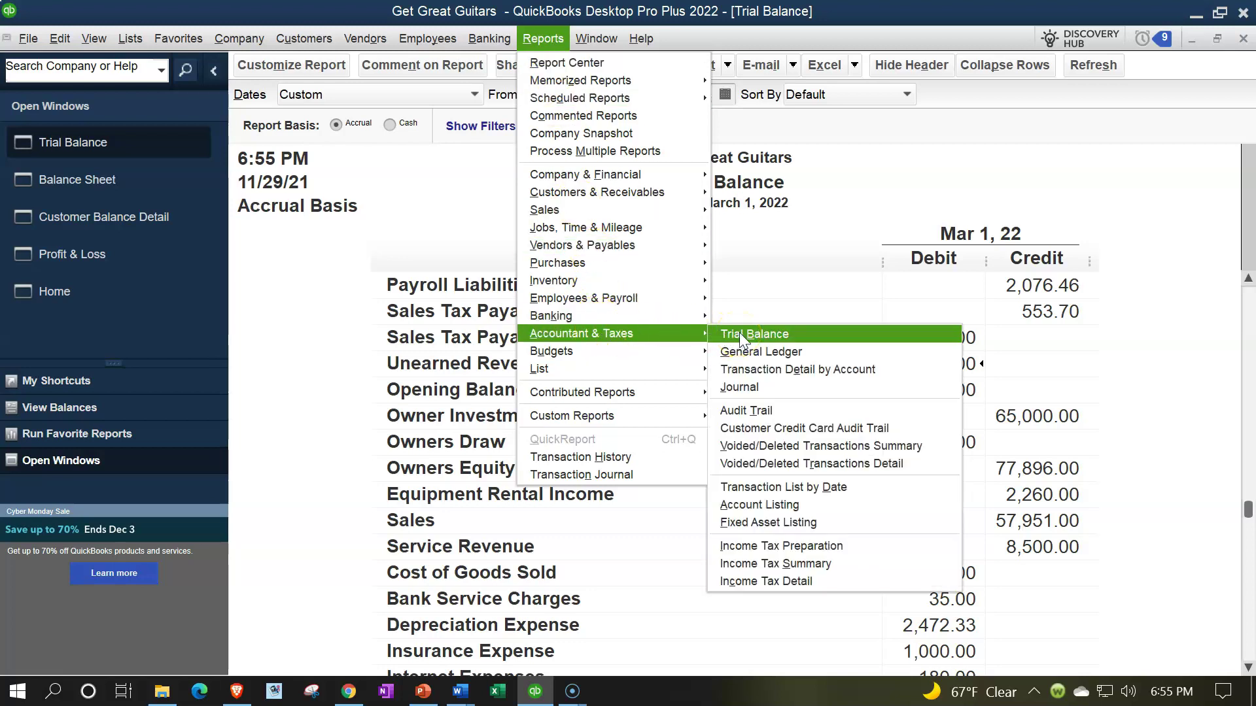
pyautogui.click(767, 385)
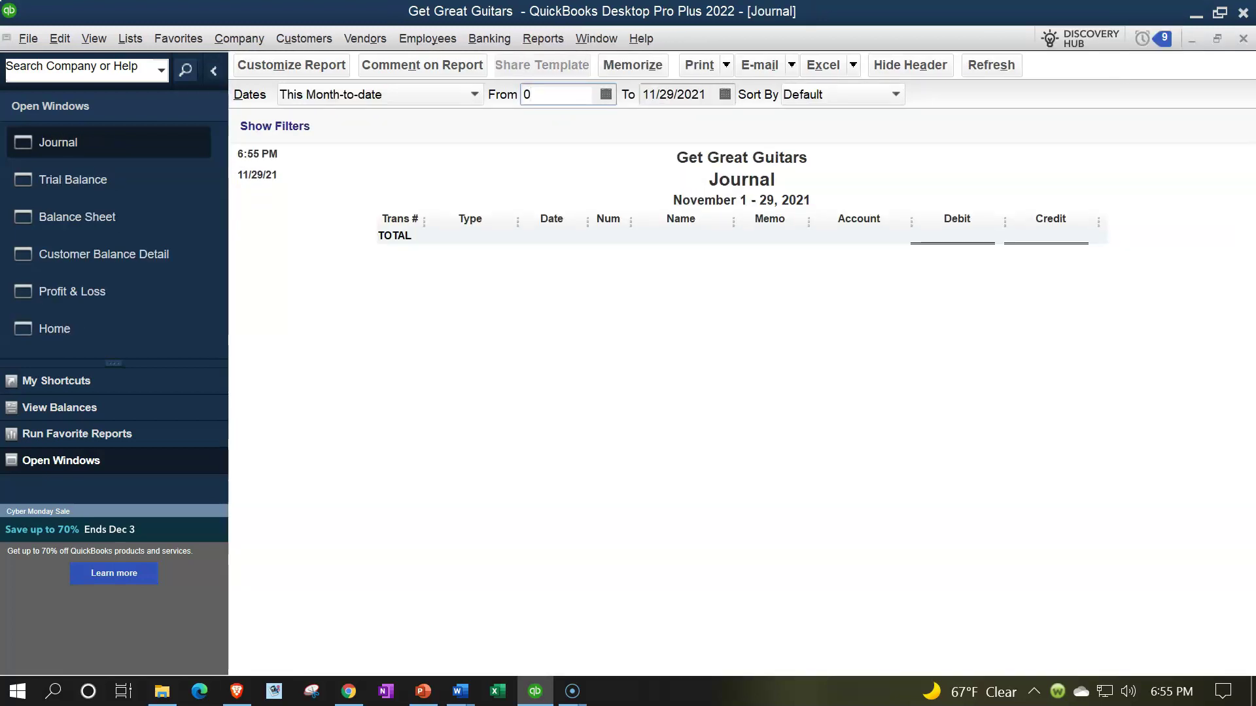
pyautogui.write('2/28/202')
pyautogui.press('Tab')
pyautogui.write('03/01/202')
pyautogui.press('Tab')
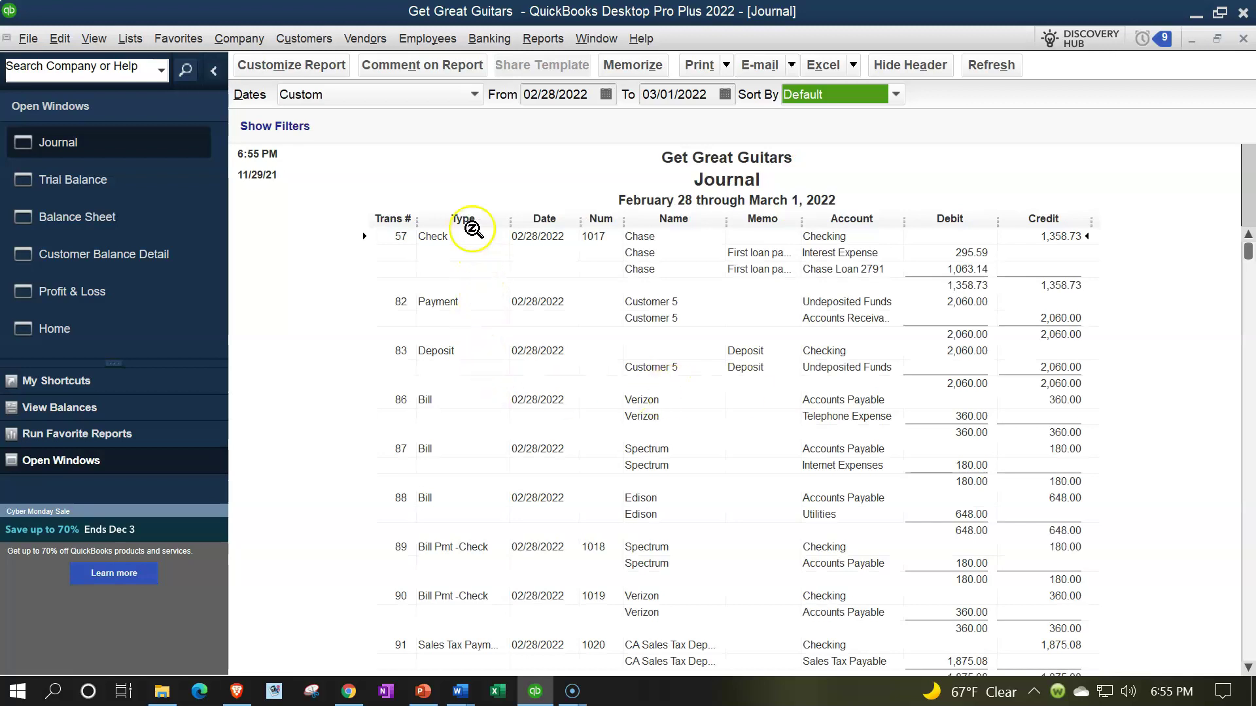
# Step: Filter the Journal report to the Journal transaction type and review the listed adjusting and reversing entries
pyautogui.click(333, 74)
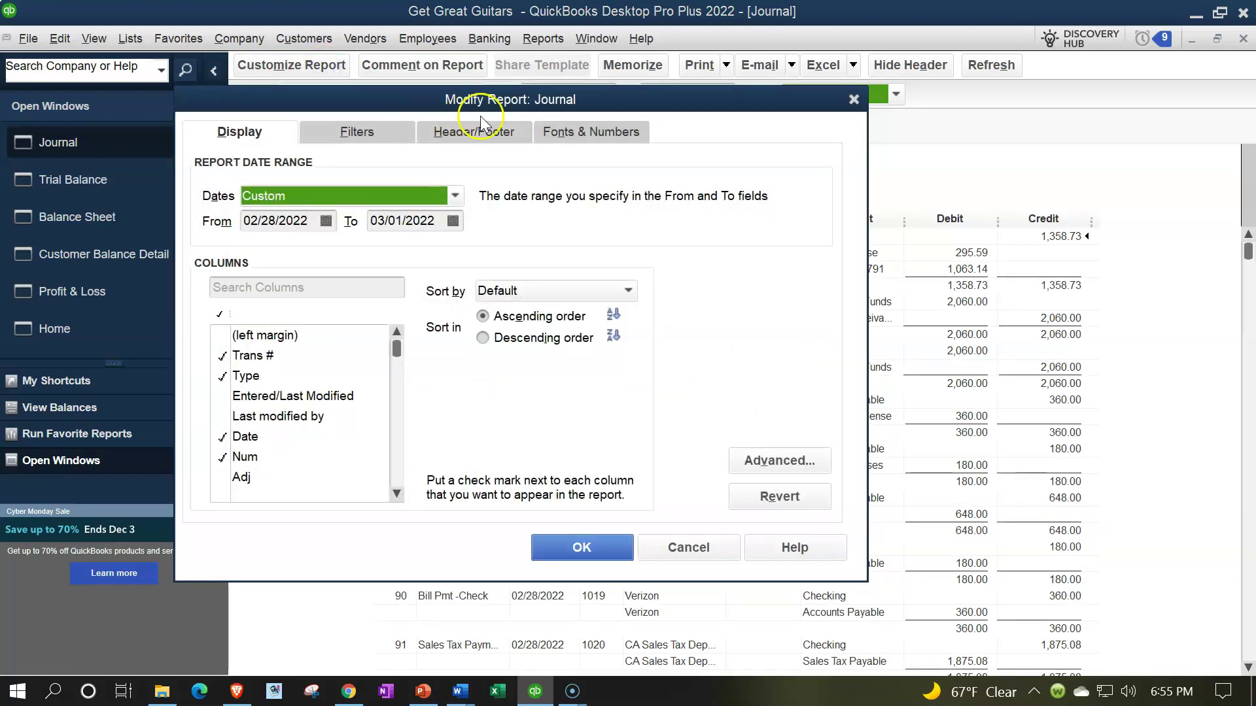
pyautogui.click(360, 131)
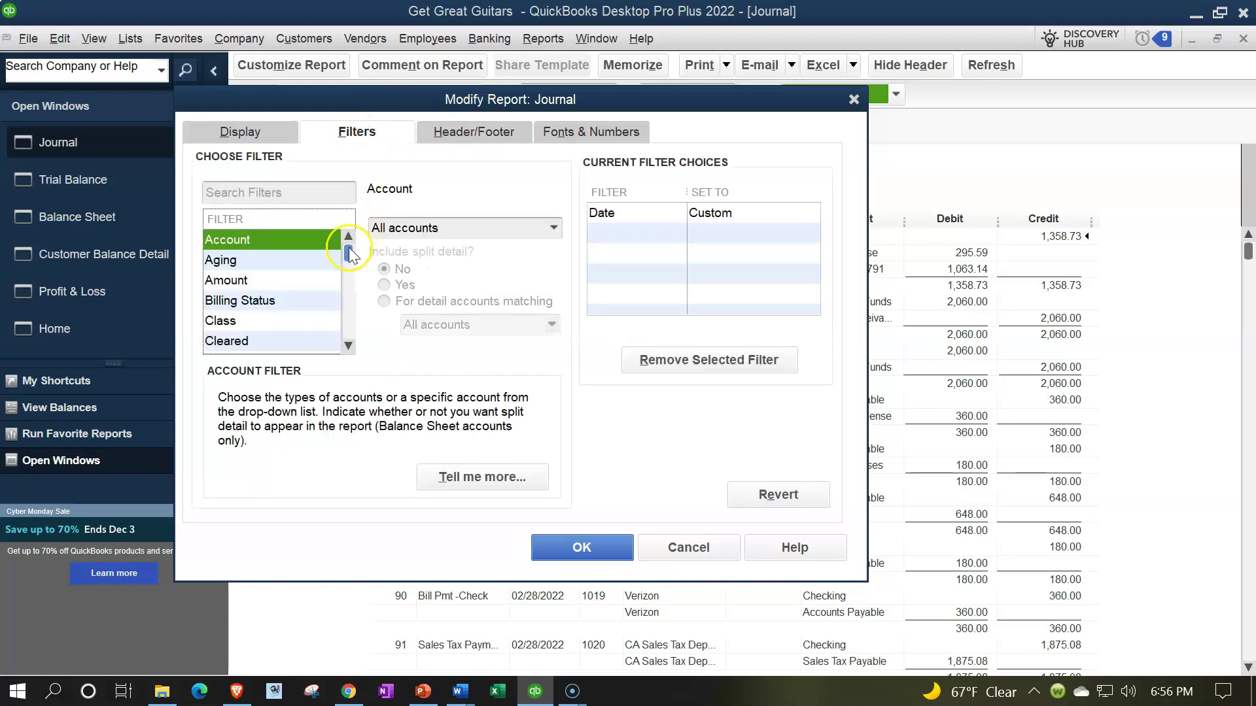
pyautogui.moveTo(348, 255); pyautogui.dragTo(347, 367)
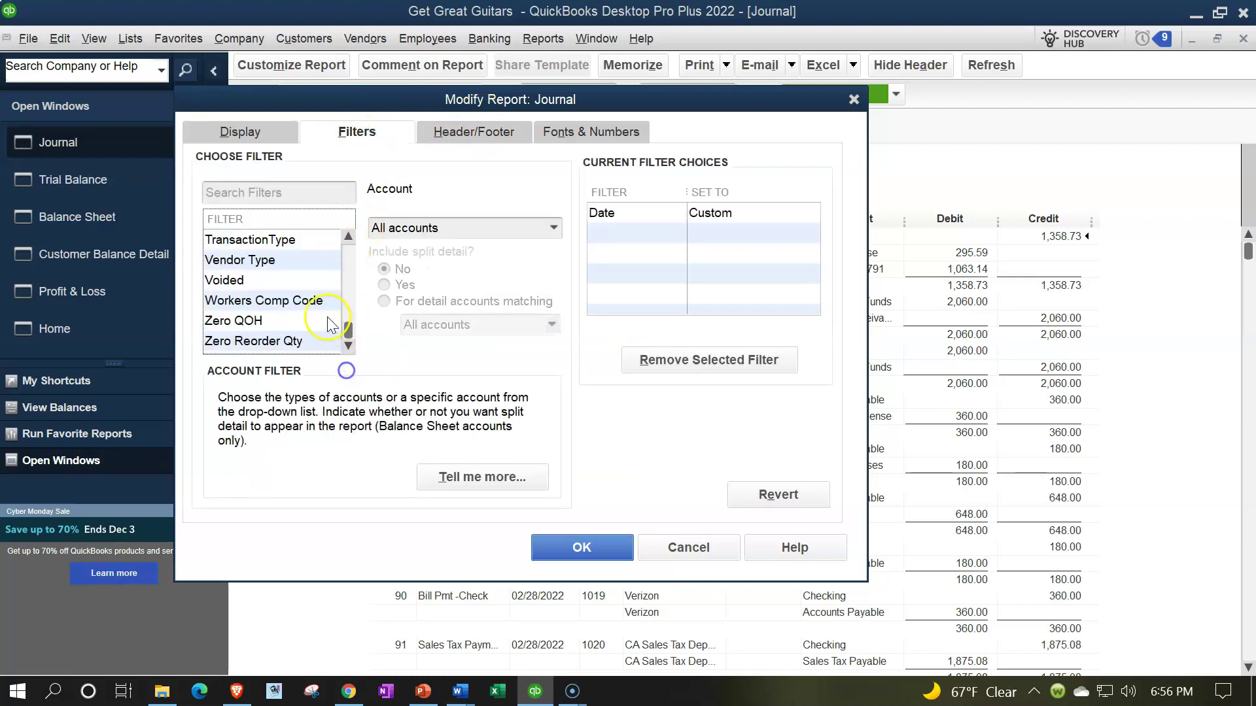
pyautogui.click(274, 240)
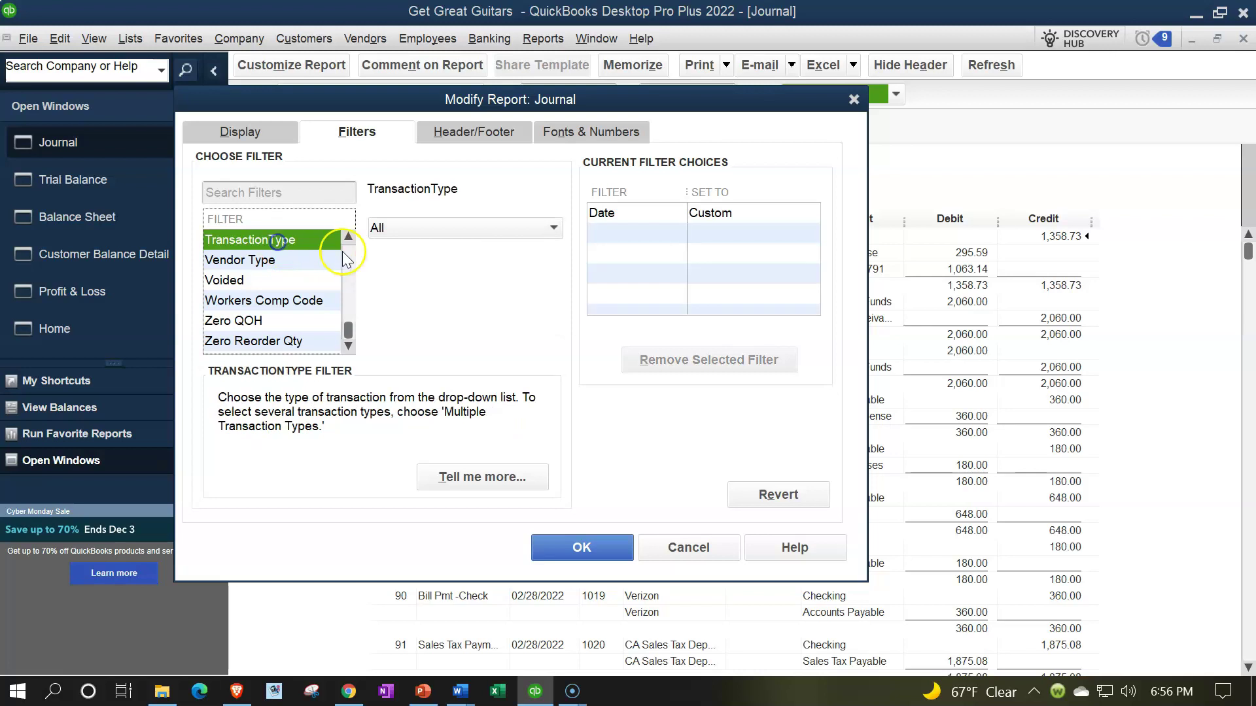
pyautogui.click(489, 230)
pyautogui.click(397, 435)
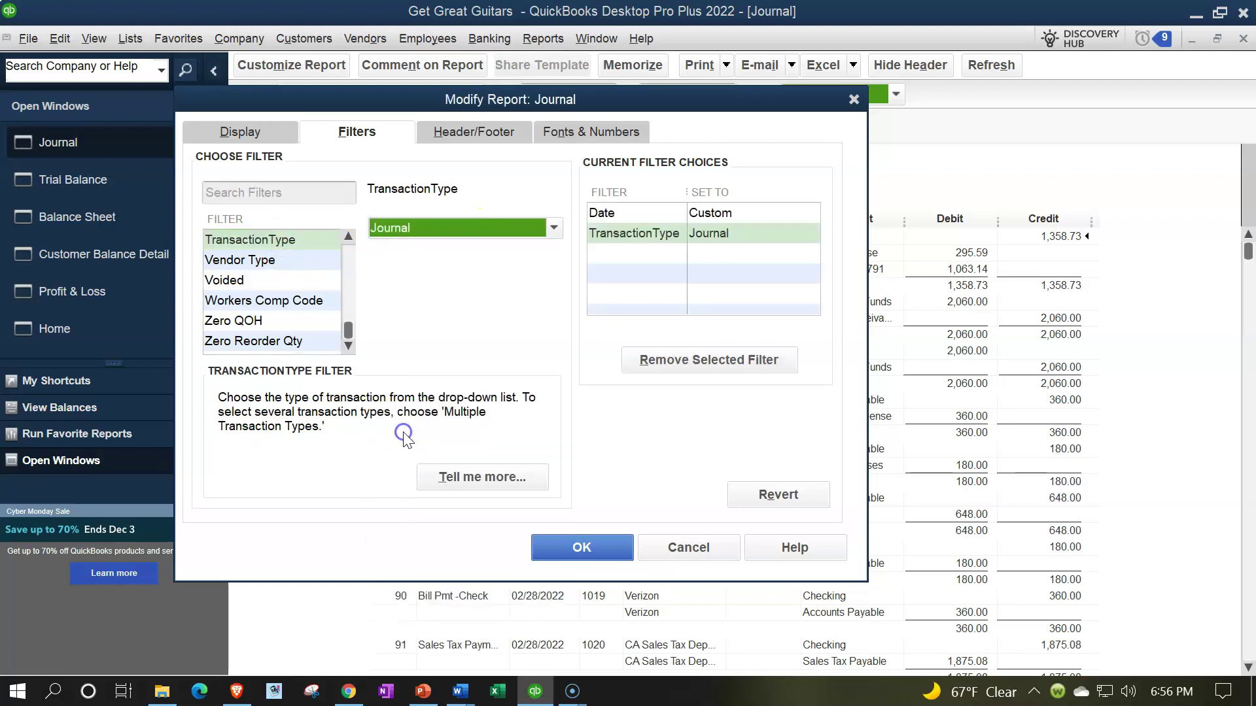
pyautogui.click(571, 548)
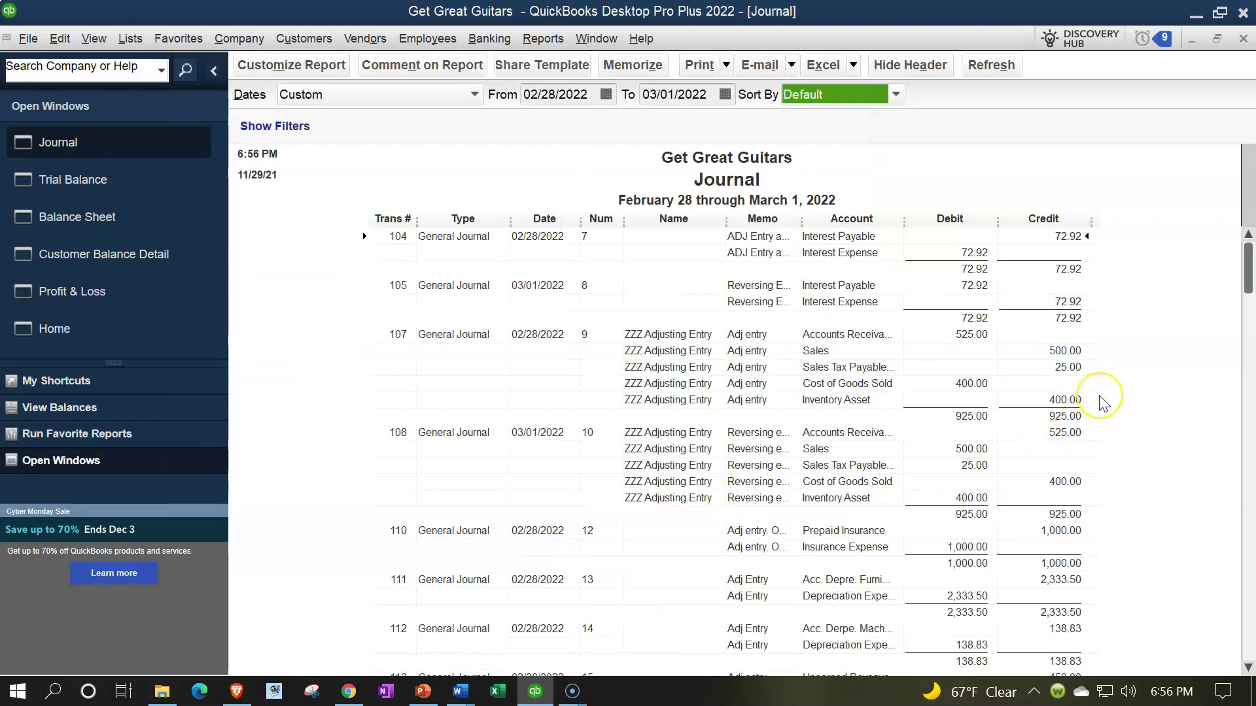
pyautogui.scroll(-1, 1101, 400)
pyautogui.scroll(-2, 1101, 402)
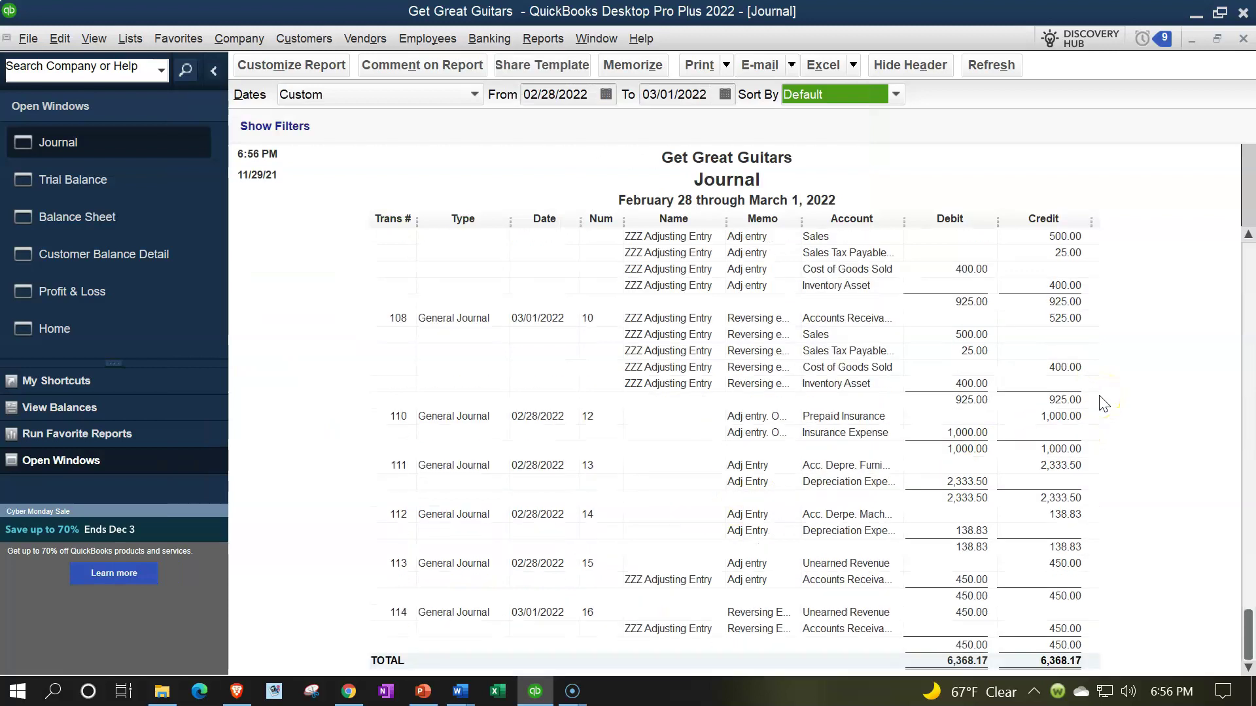
pyautogui.scroll(2, 1112, 425)
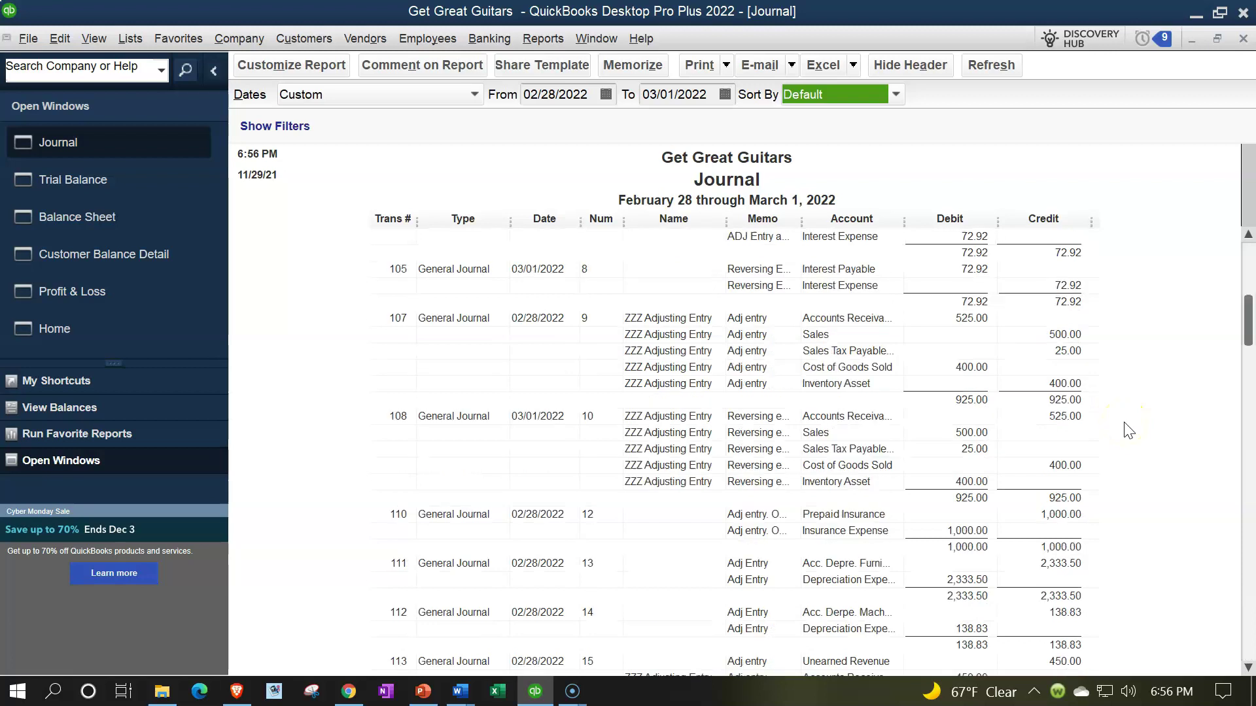
pyautogui.scroll(1, 1126, 429)
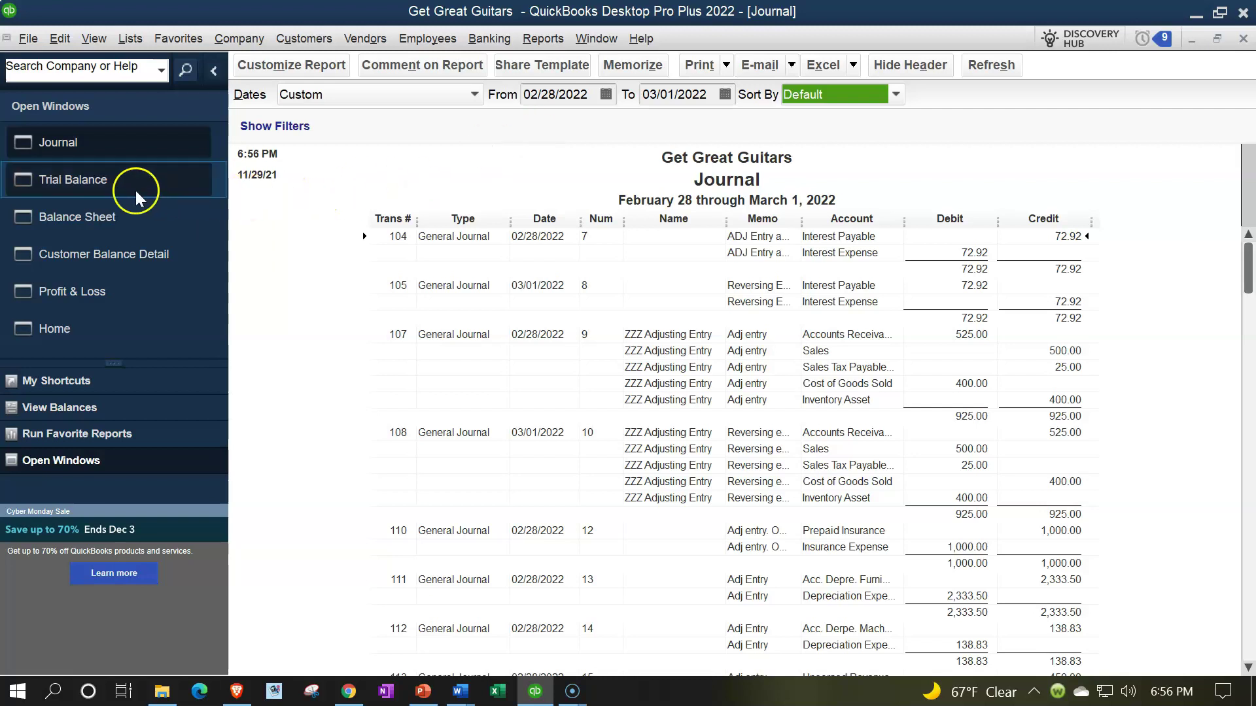
# Step: Return to the Trial Balance as of 03/01/2022 and examine the account balances from Checking down through the expense accounts
pyautogui.click(87, 187)
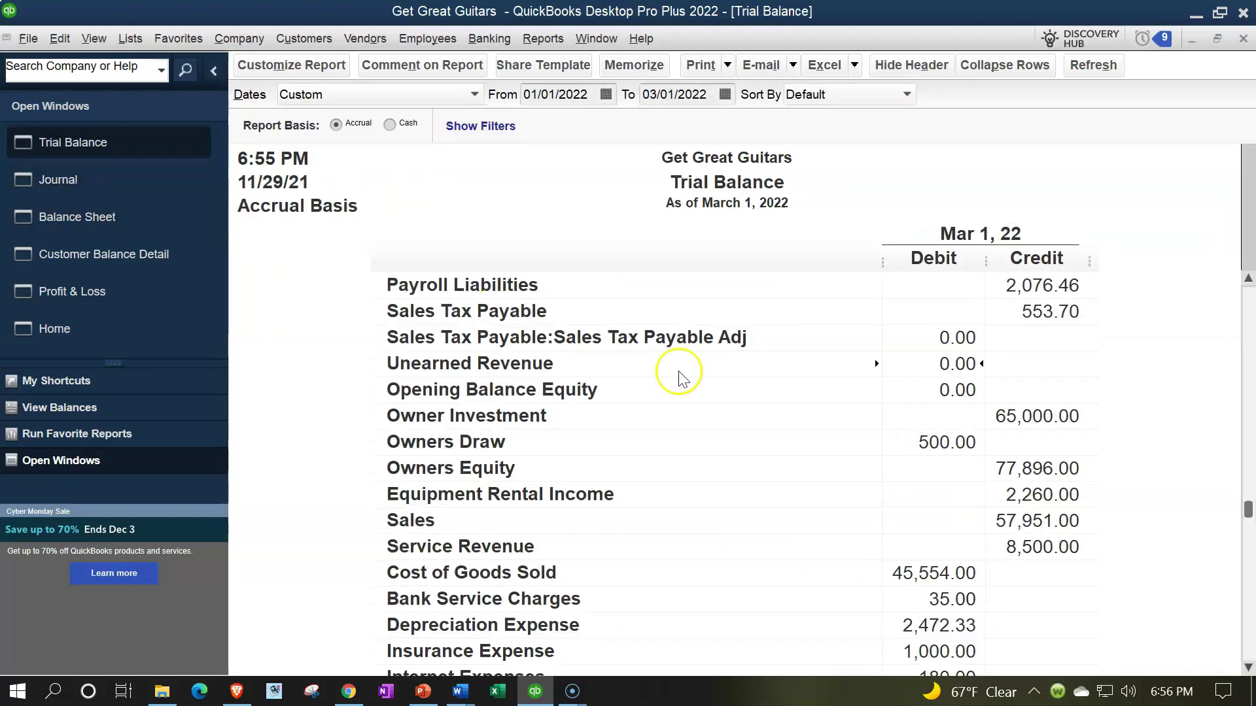
pyautogui.scroll(3, 802, 416)
pyautogui.scroll(2, 870, 380)
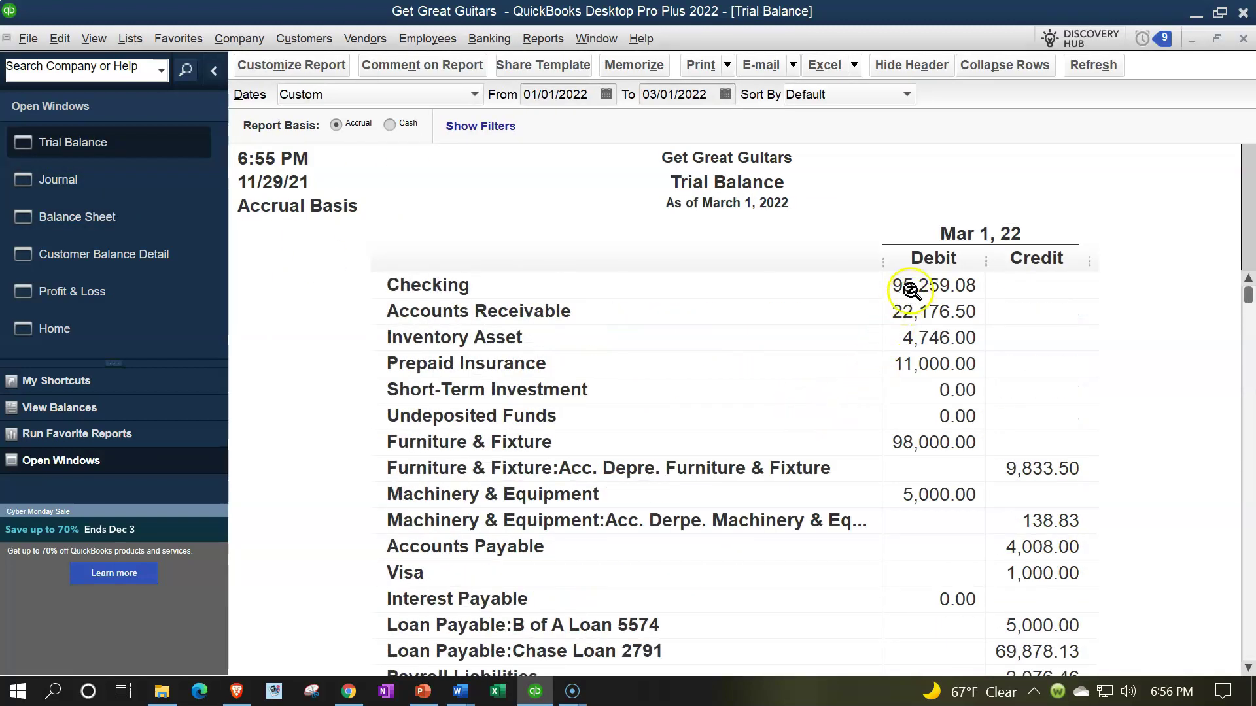
pyautogui.click(1120, 258)
pyautogui.press('Down')
pyautogui.press('Down')
pyautogui.press('Down')
pyautogui.press('Down')
pyautogui.press('Down')
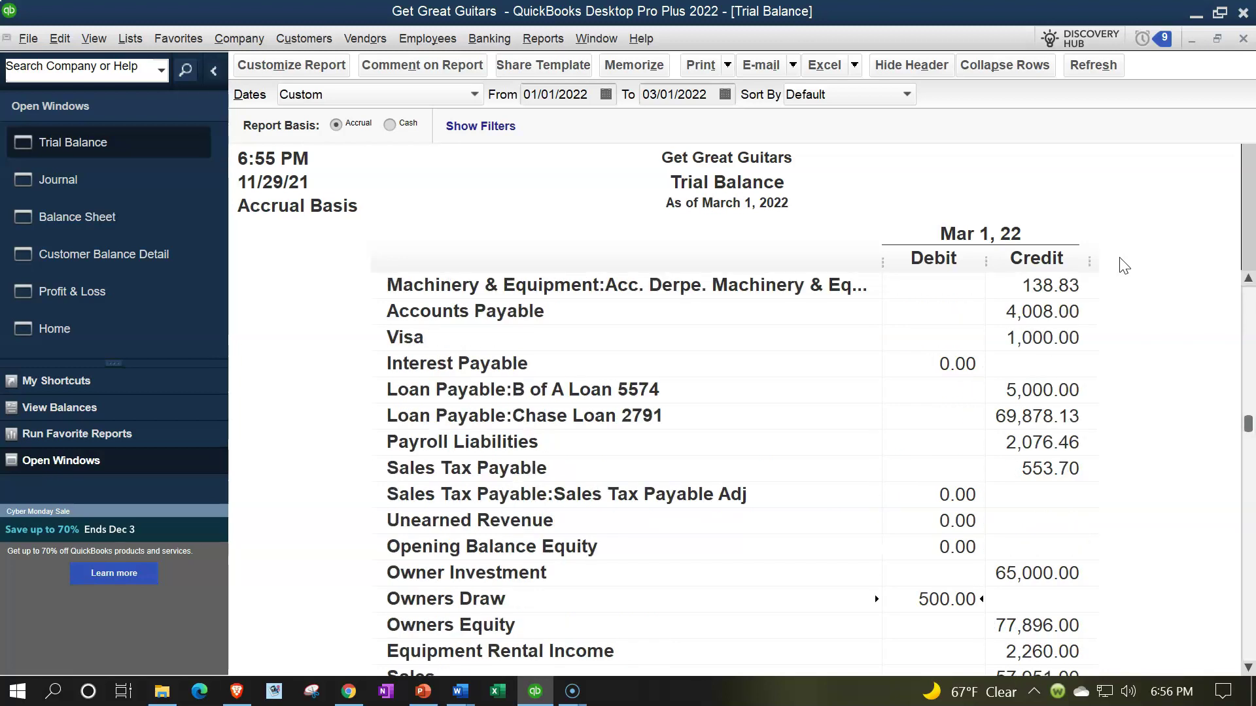
pyautogui.press('Down')
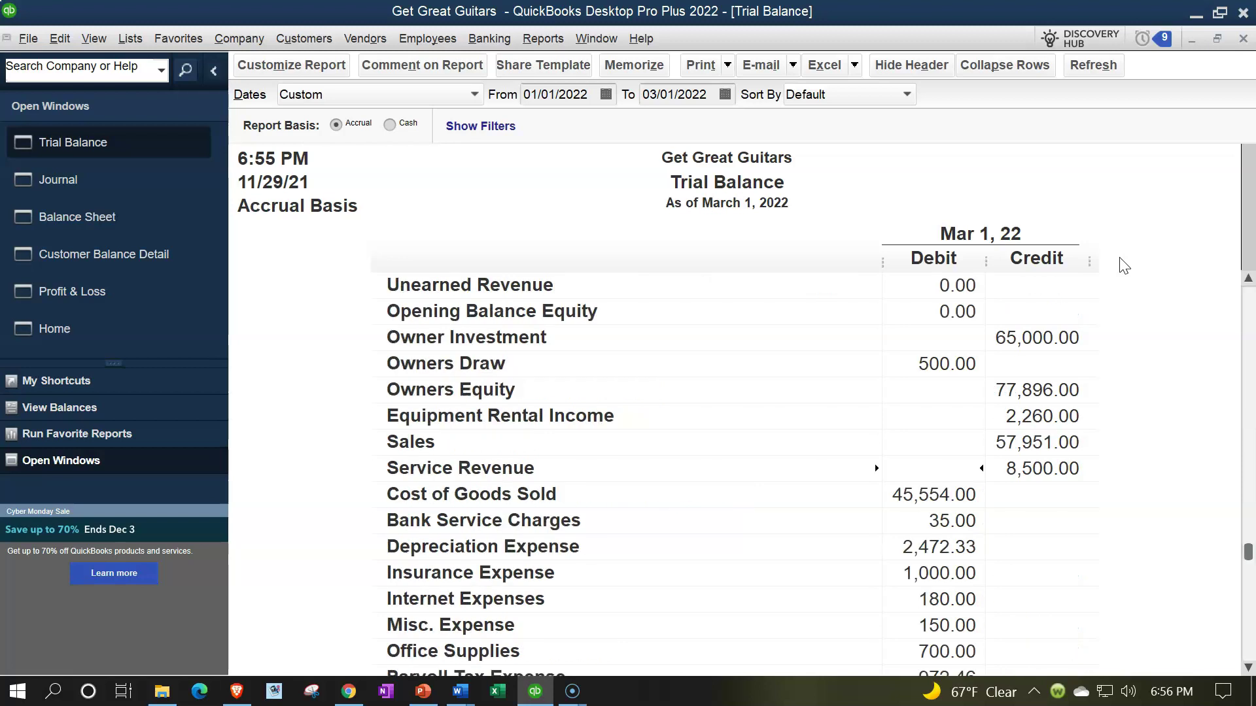
pyautogui.press('Down')
pyautogui.press('Down')
pyautogui.press('Down')
pyautogui.press('Down')
pyautogui.press('Down')
pyautogui.press('Down')
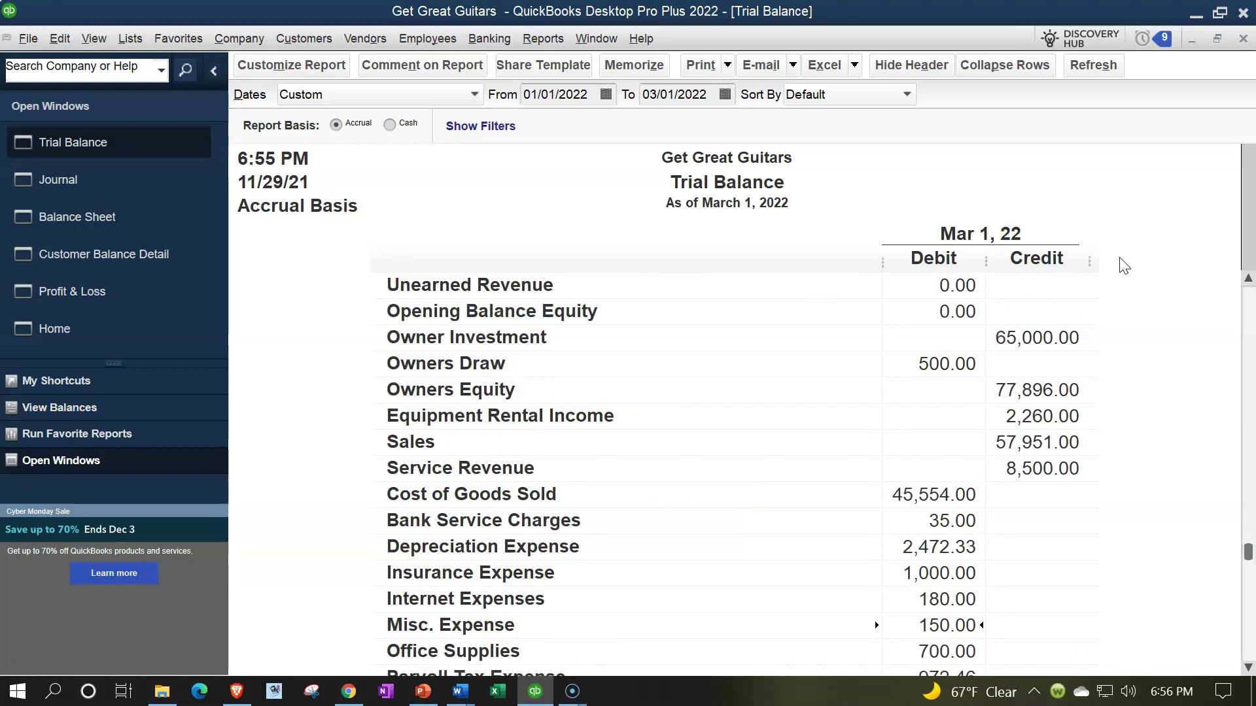